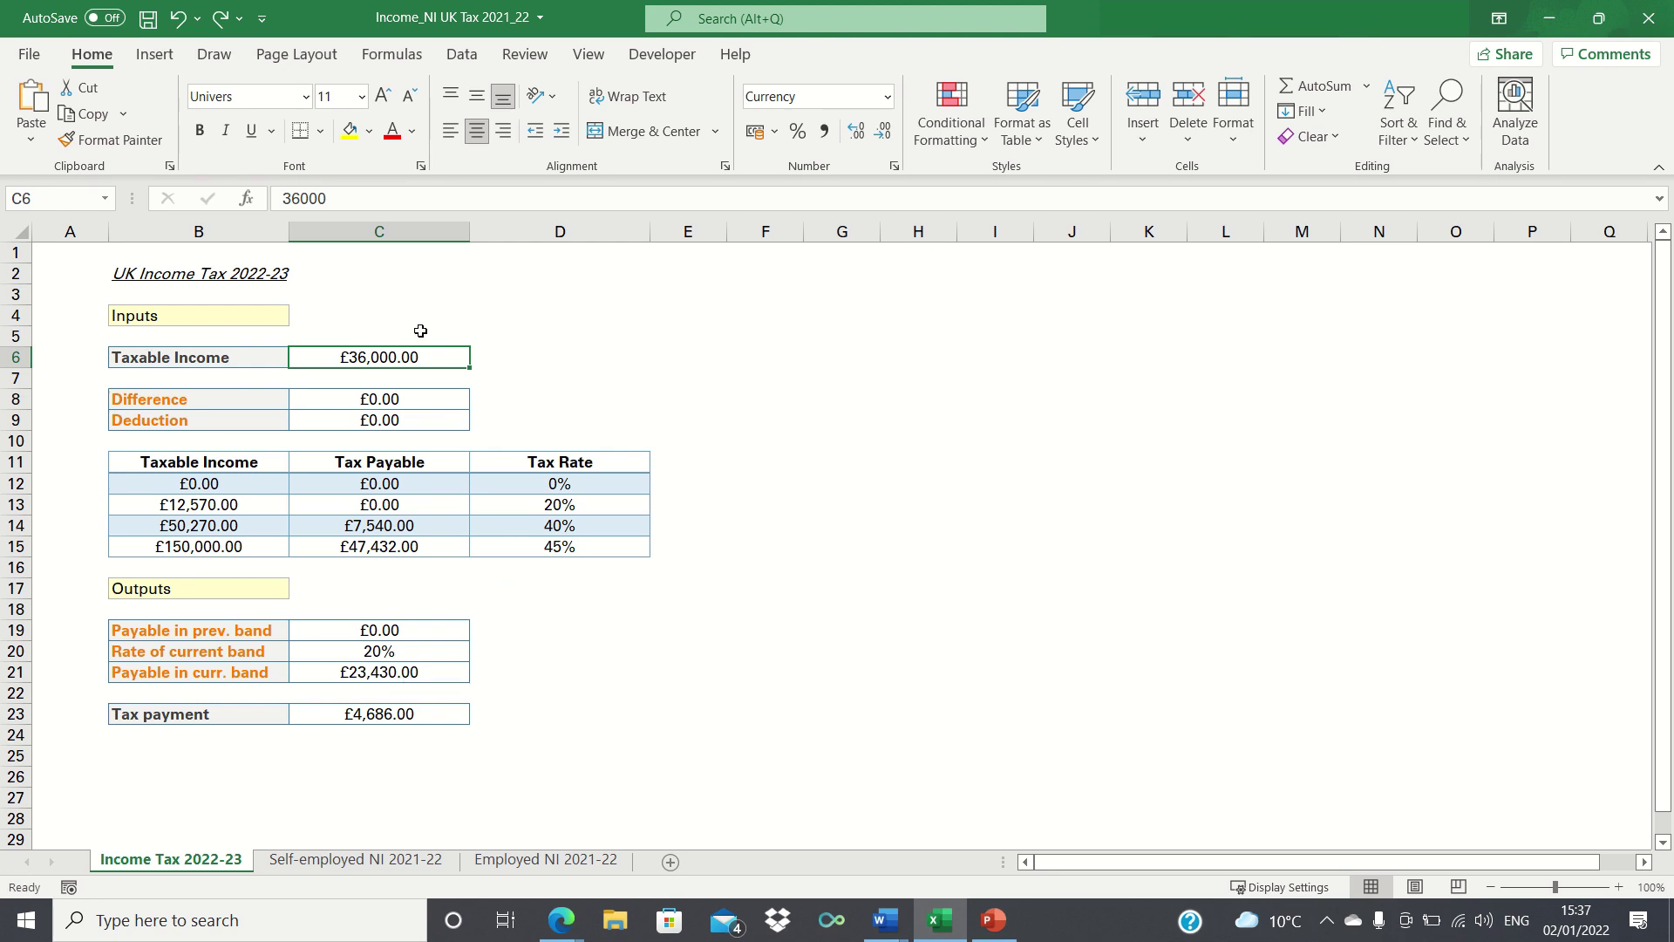
# Try a taxable income of 50,000 in cell C6 and undo the entry.
pyautogui.write('50,000')
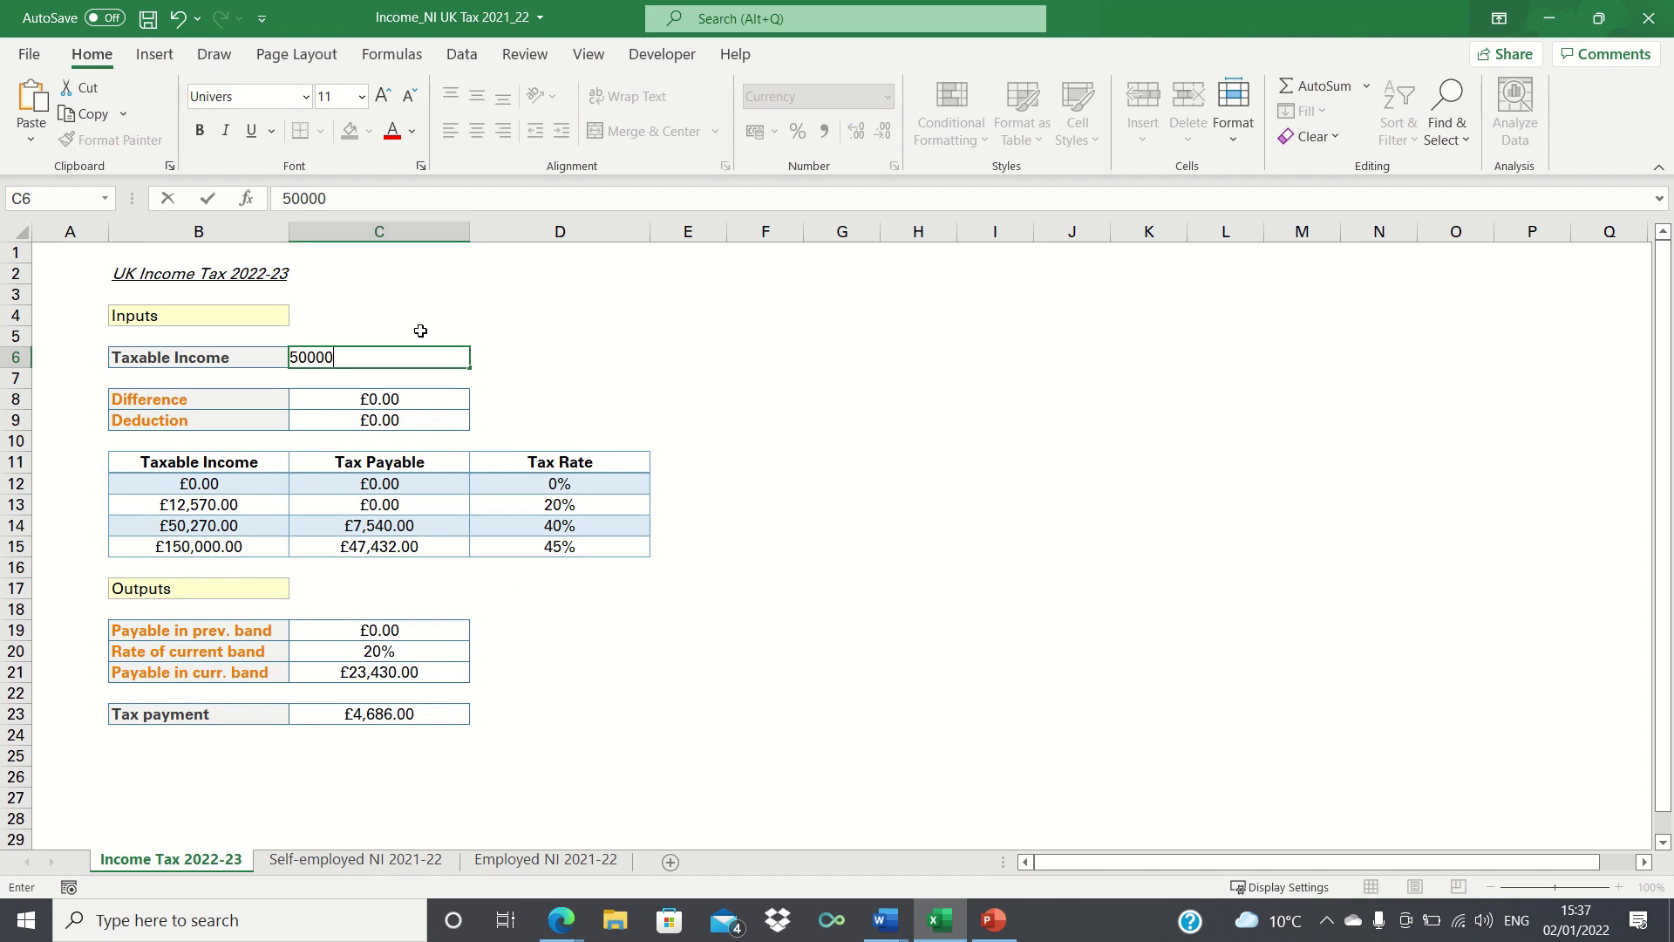
pyautogui.press('Return')
pyautogui.hotkey('ctrl', 'z')
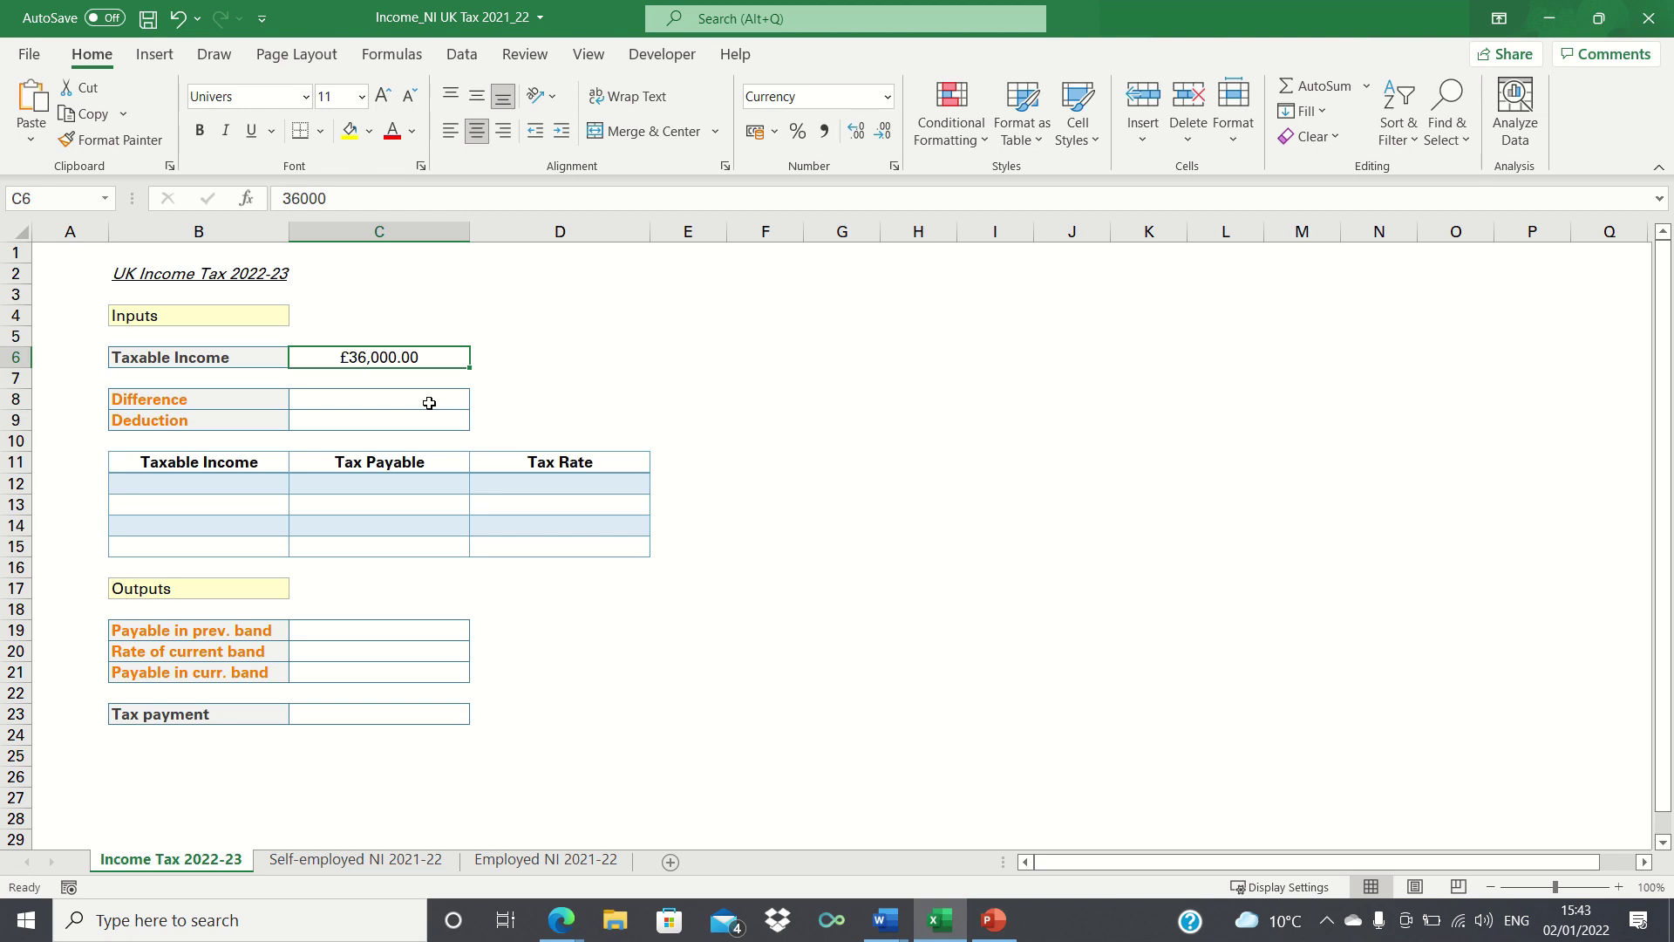
# Enter the Difference formula =IF(C6>100000,C6-100000,0) in cell C8.
pyautogui.press('Down')
pyautogui.press('Down')
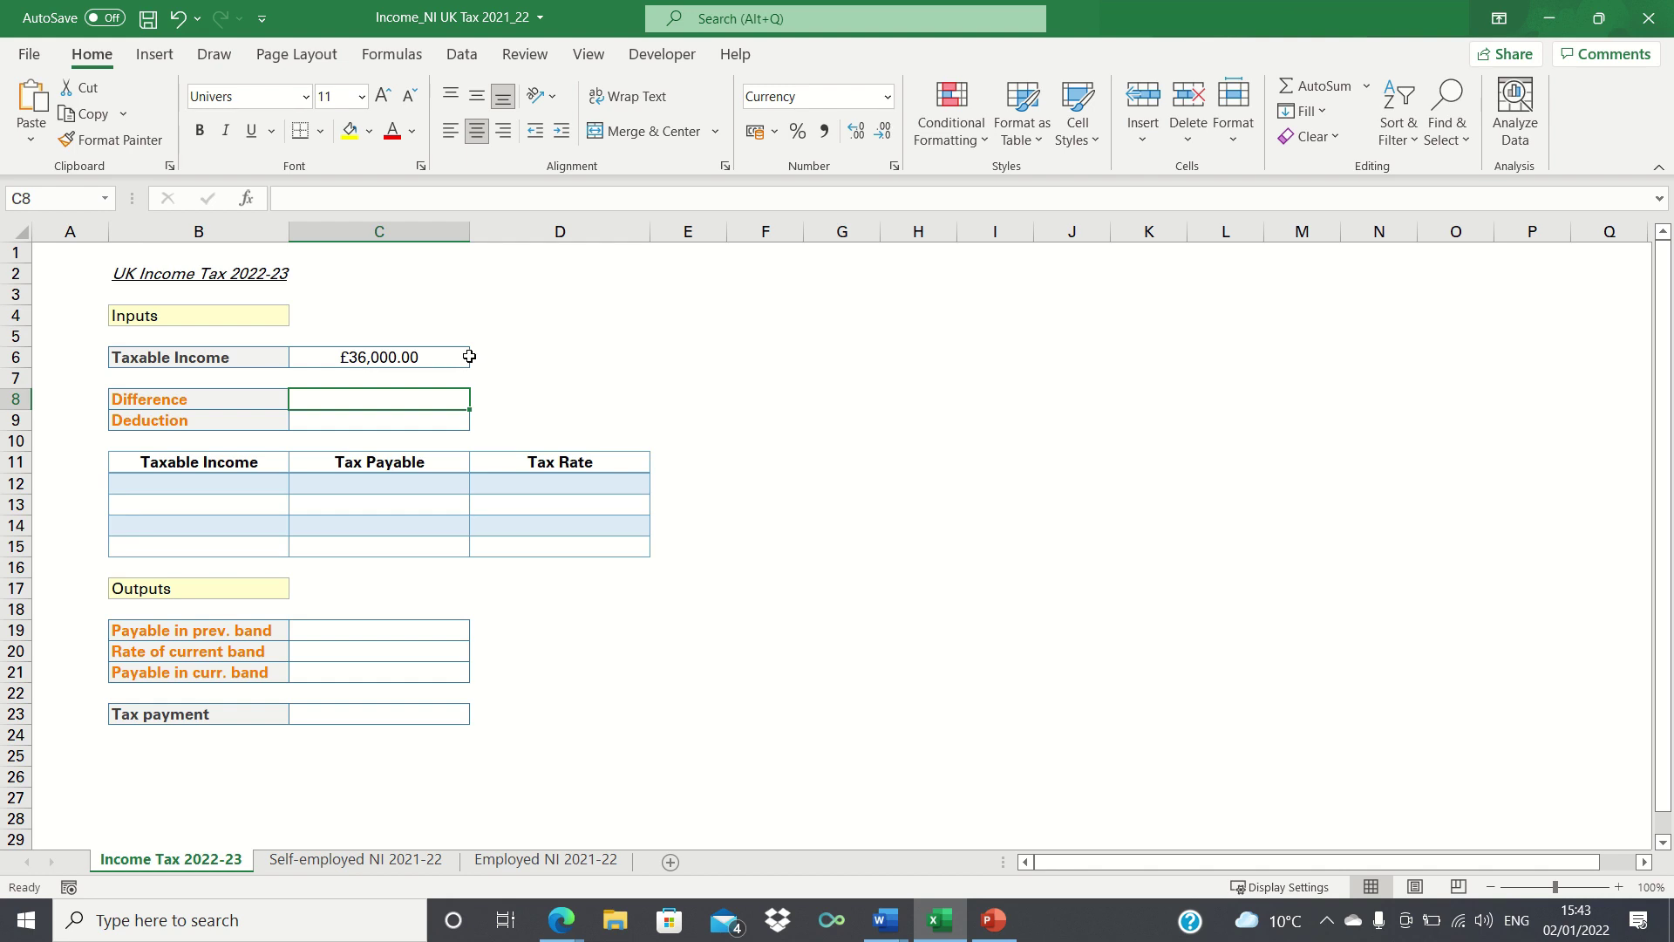
pyautogui.write('=IF(')
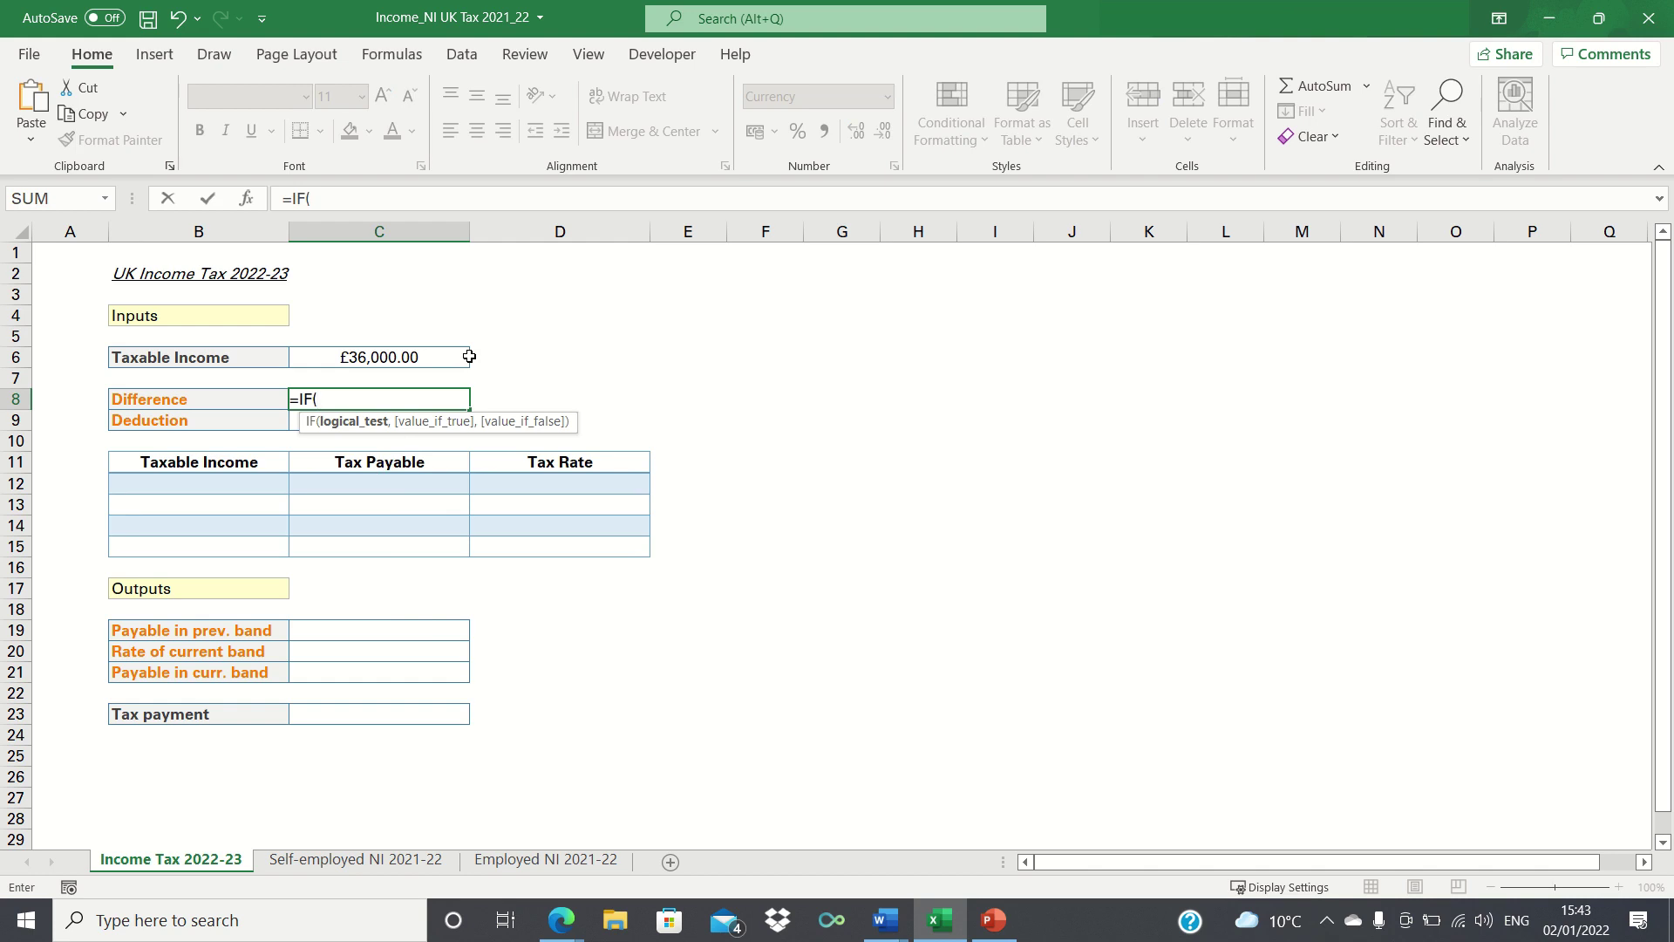
pyautogui.click(469, 356)
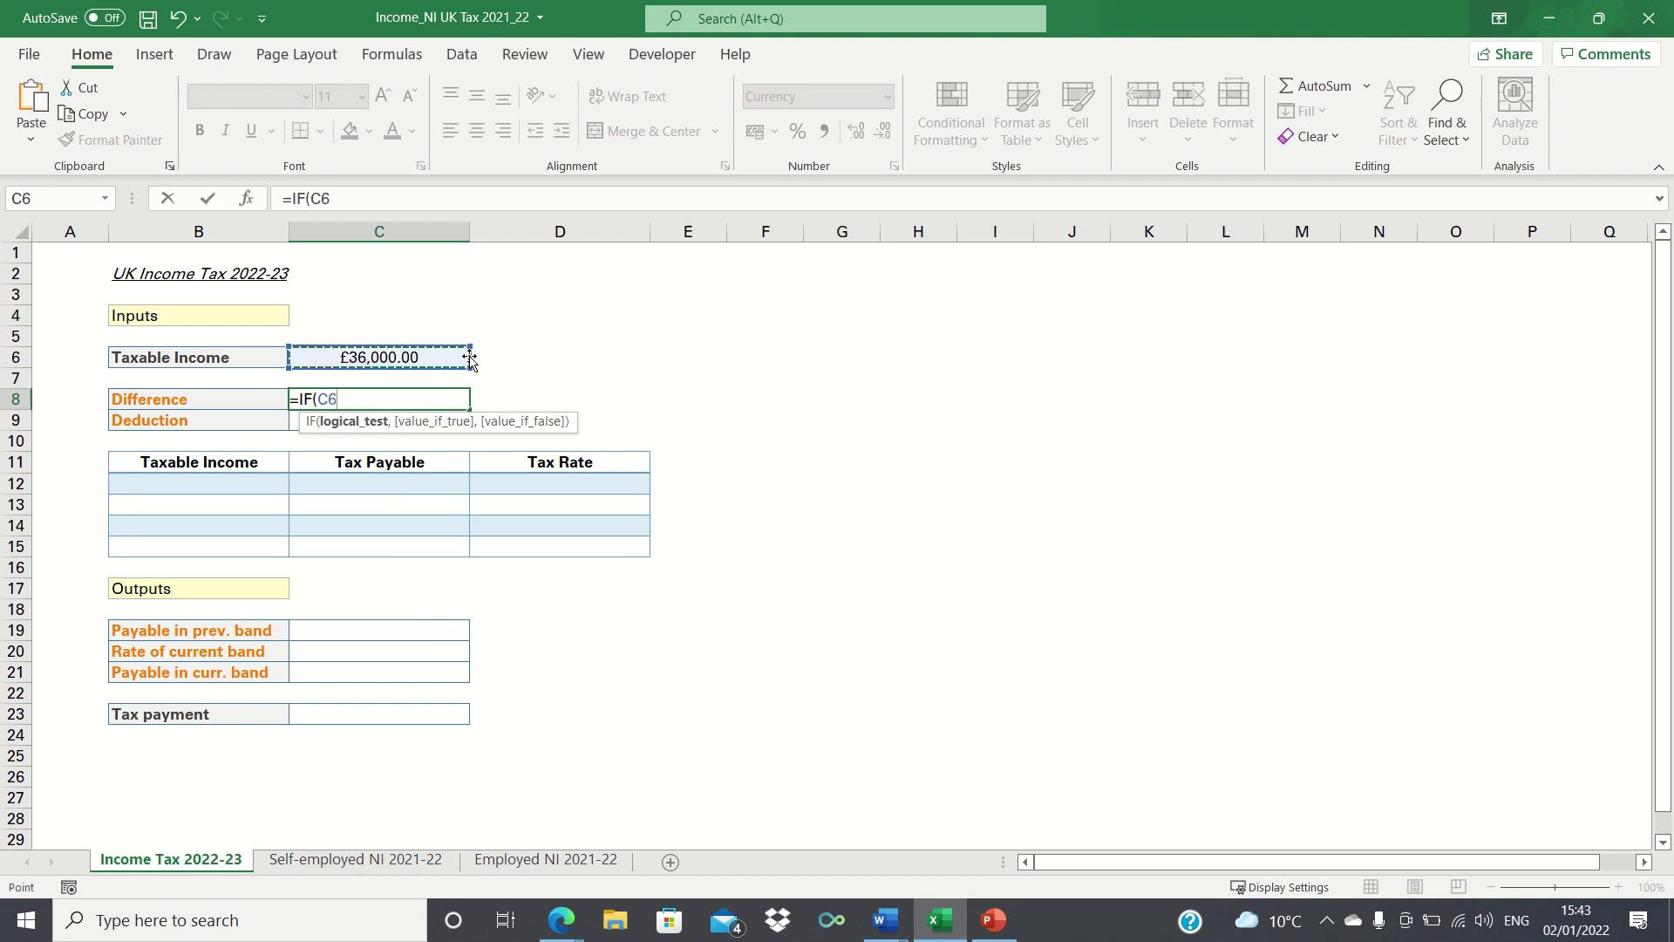
pyautogui.write('>100000')
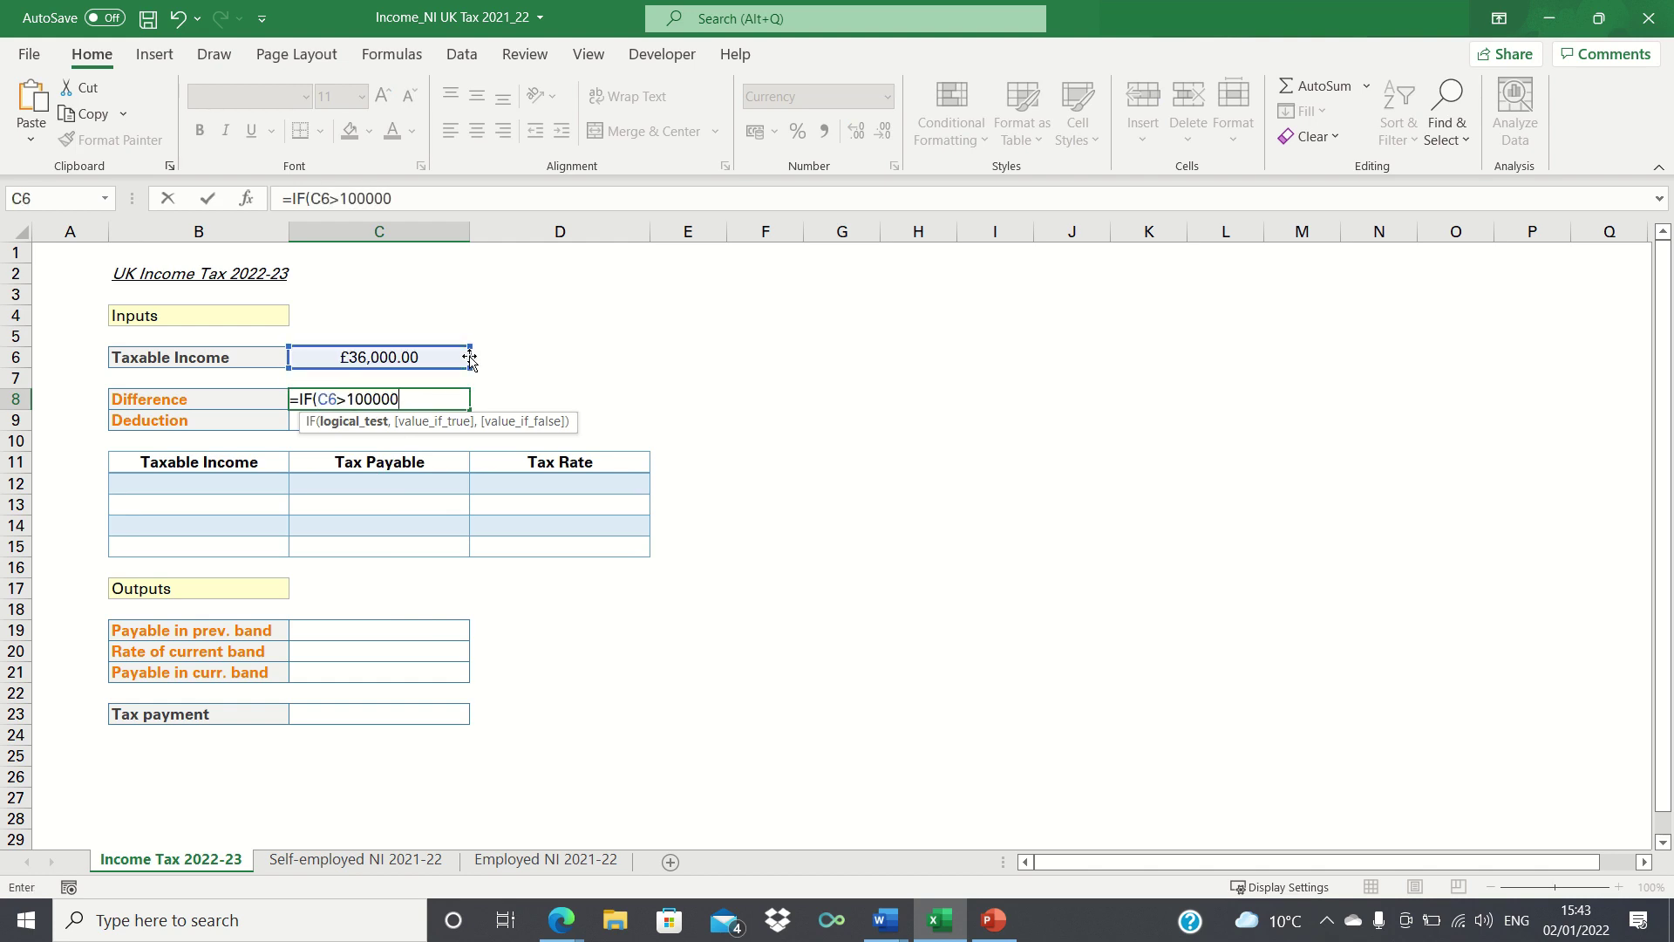
pyautogui.write(',')
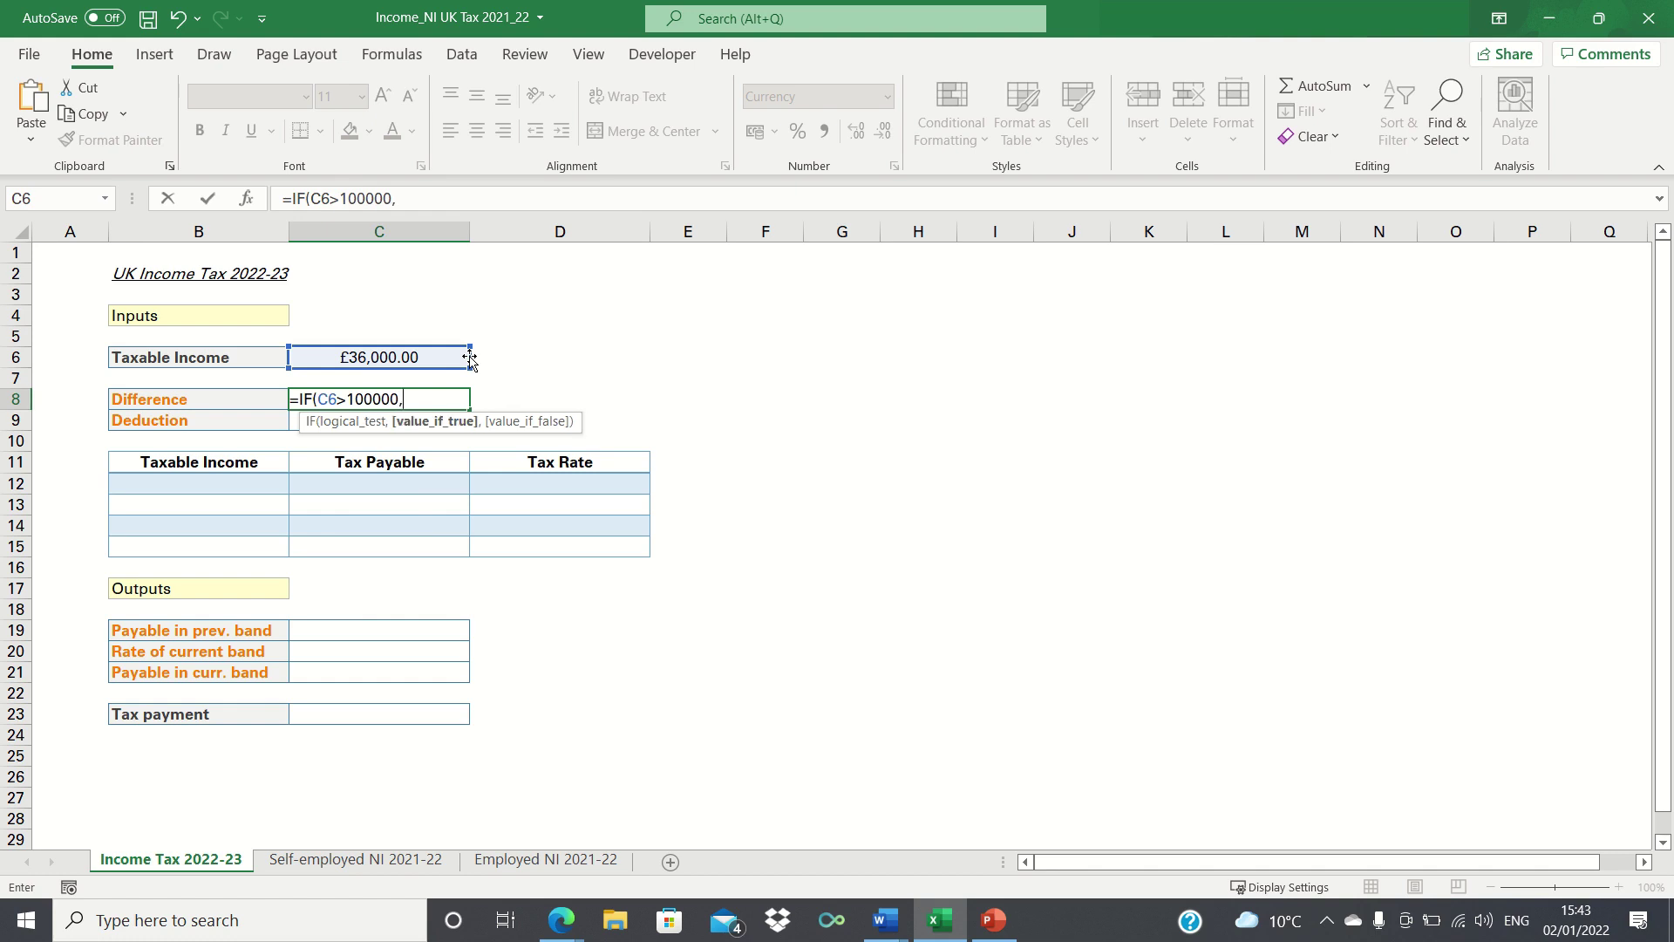
pyautogui.click(470, 357)
pyautogui.write('-10000')
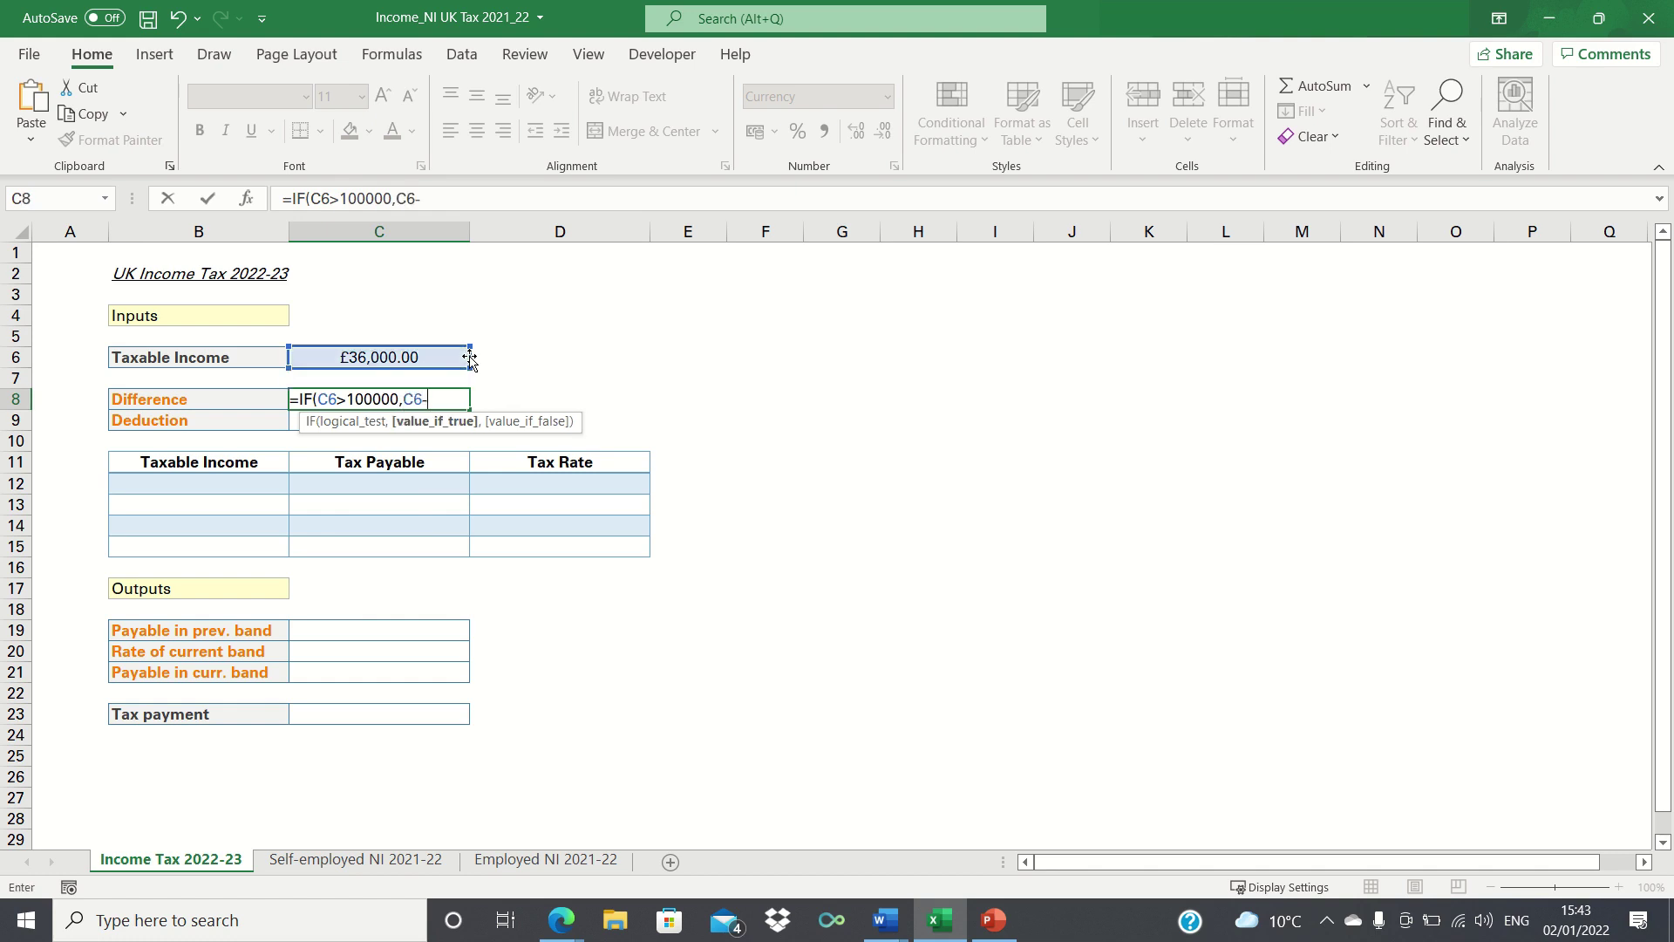
pyautogui.write('0')
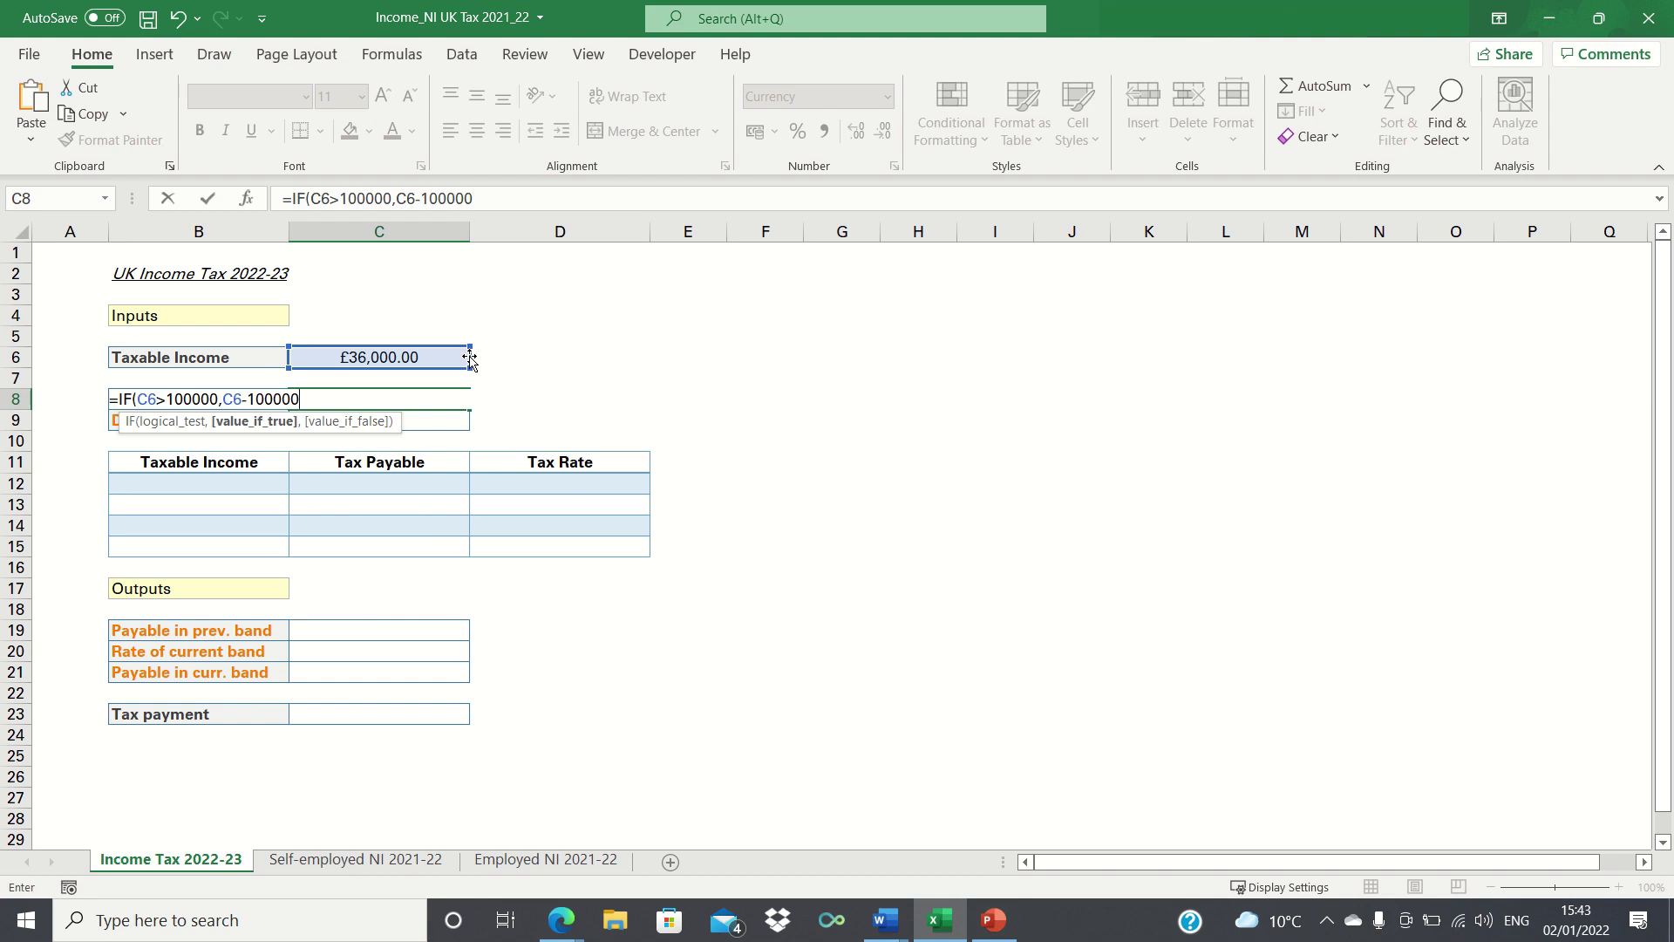
pyautogui.write(',0)')
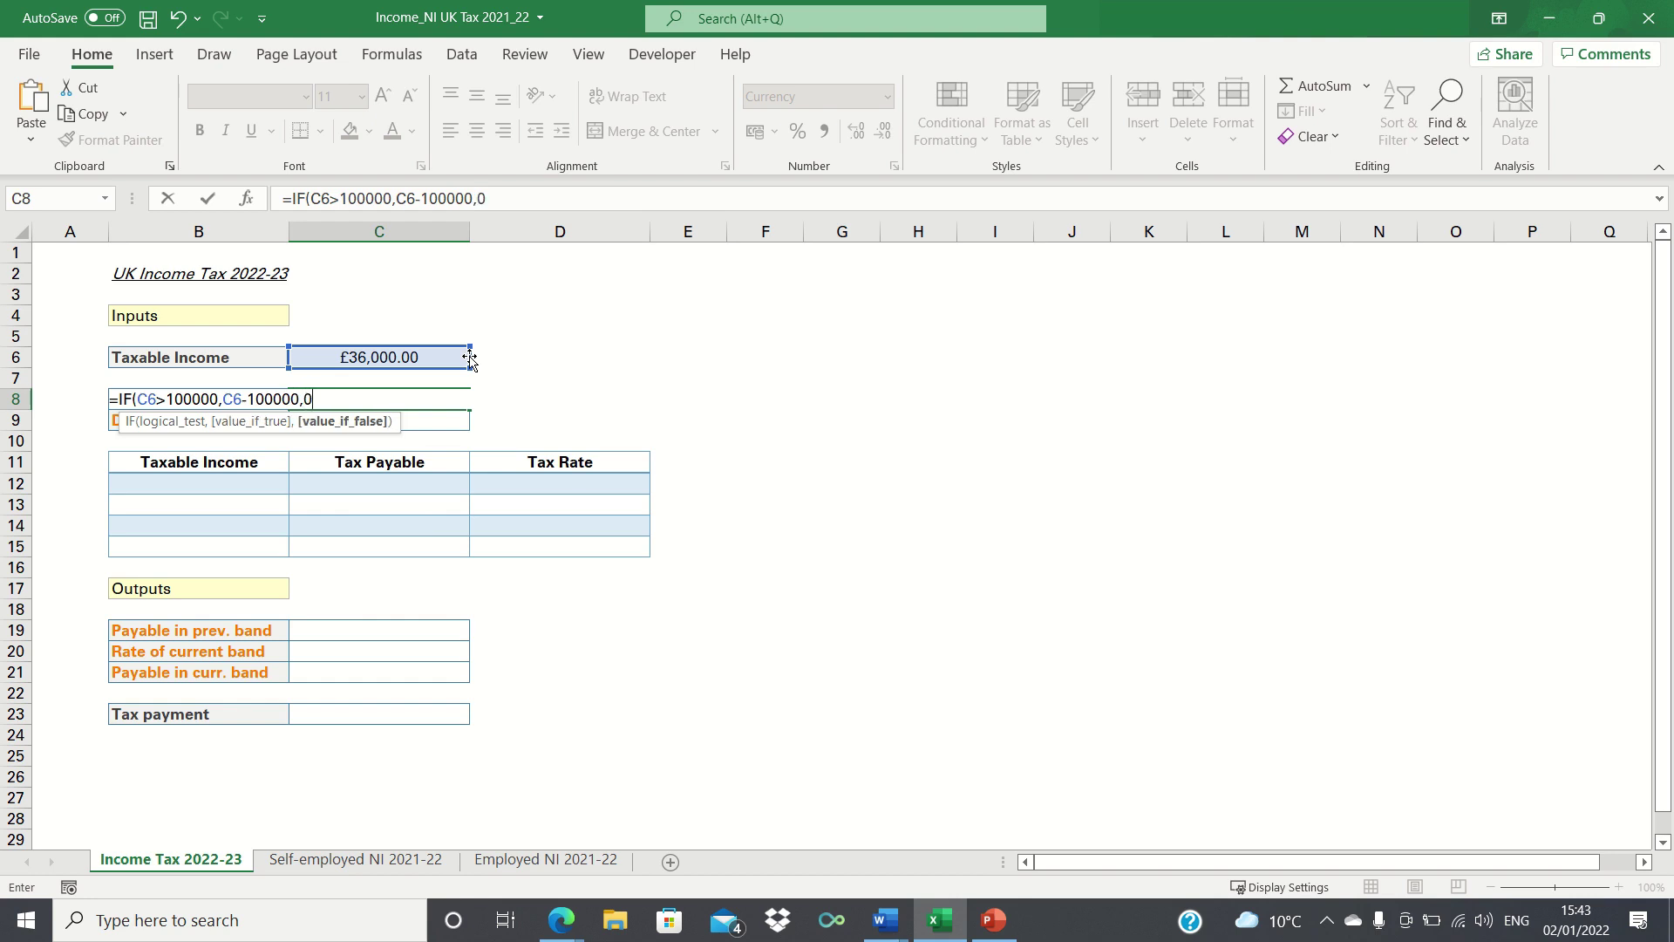
pyautogui.press('Return')
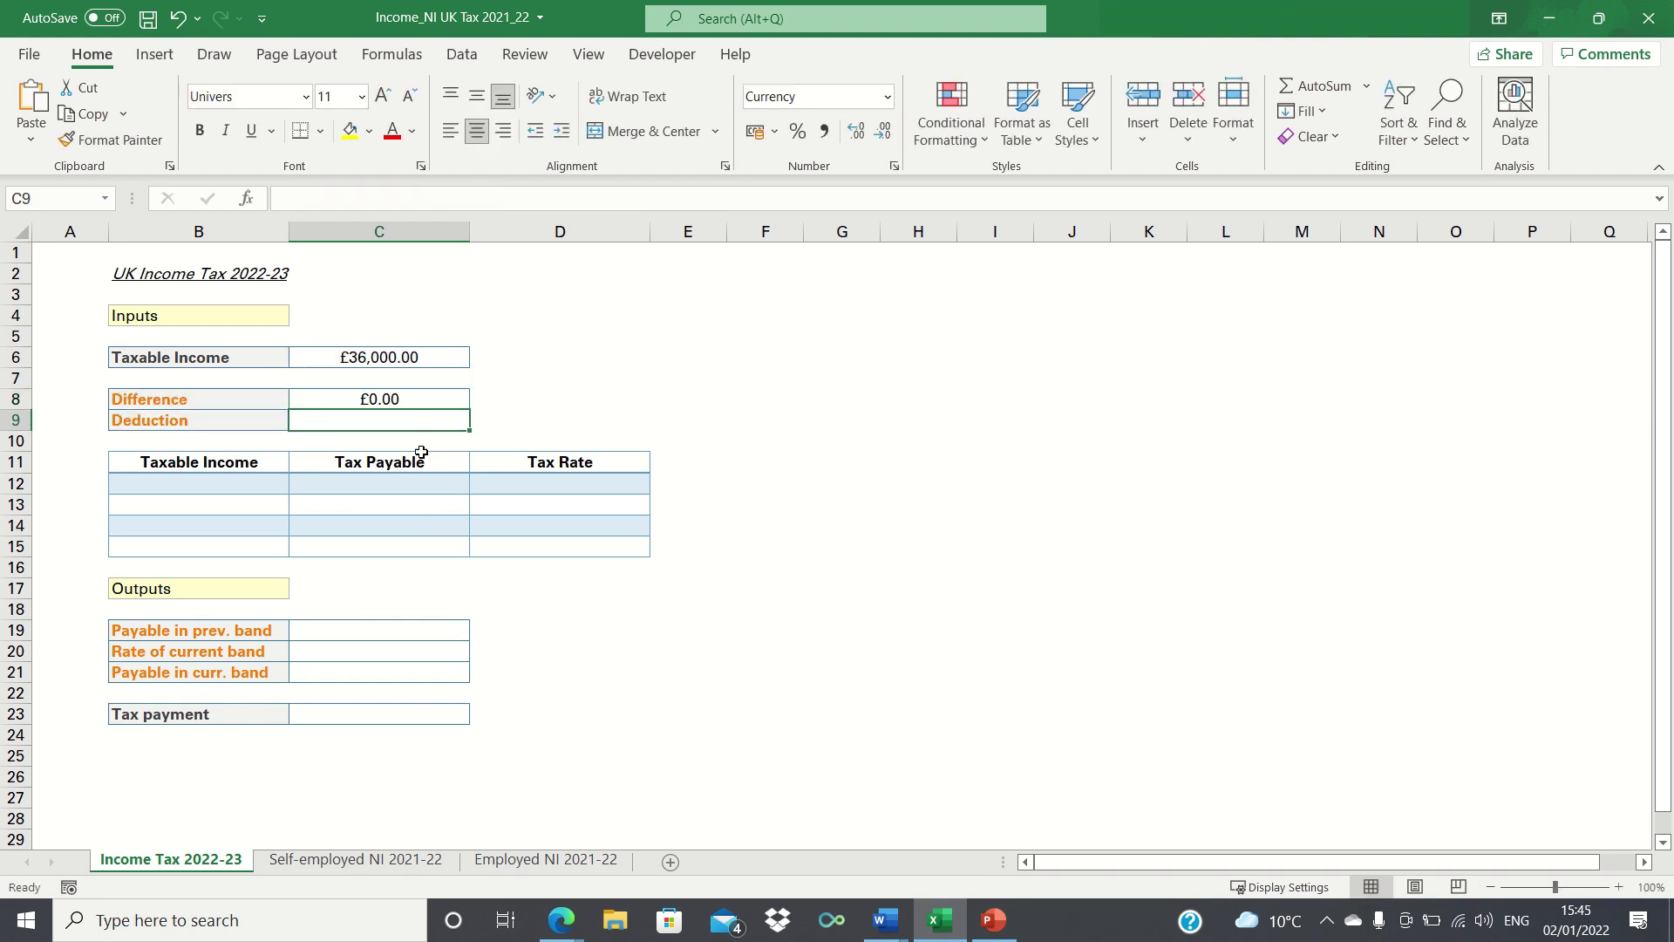
# Set the taxable income in cell C6 to 135000 to test the Difference formula.
pyautogui.press('Up')
pyautogui.press('Up')
pyautogui.press('Up')
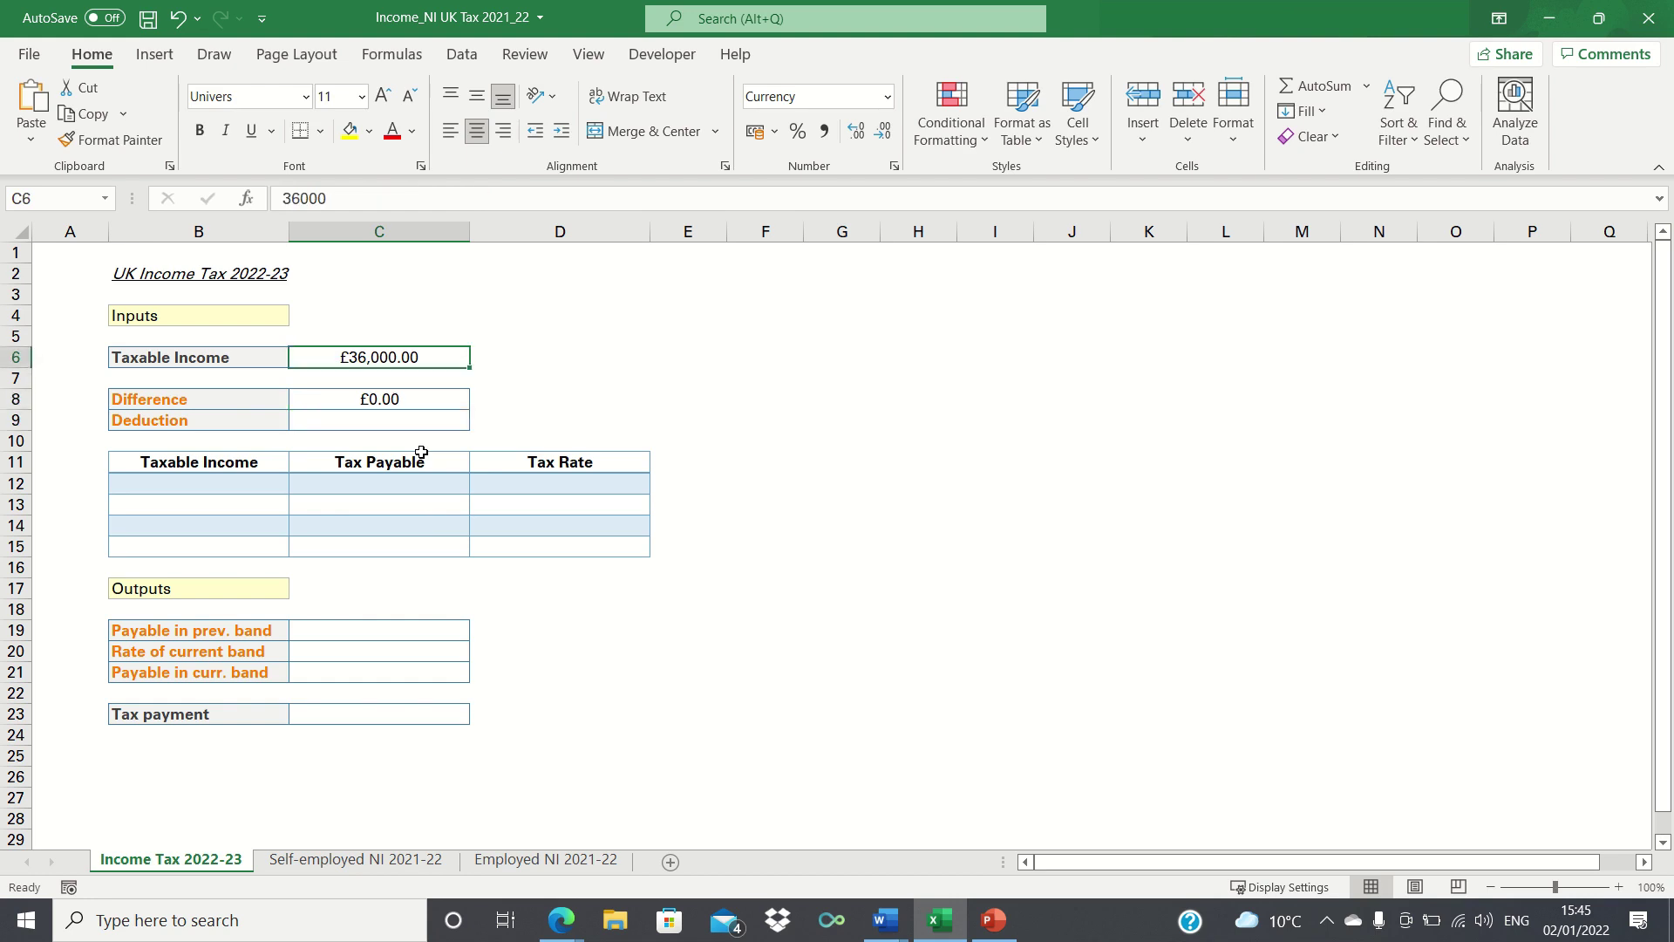
pyautogui.write('135000')
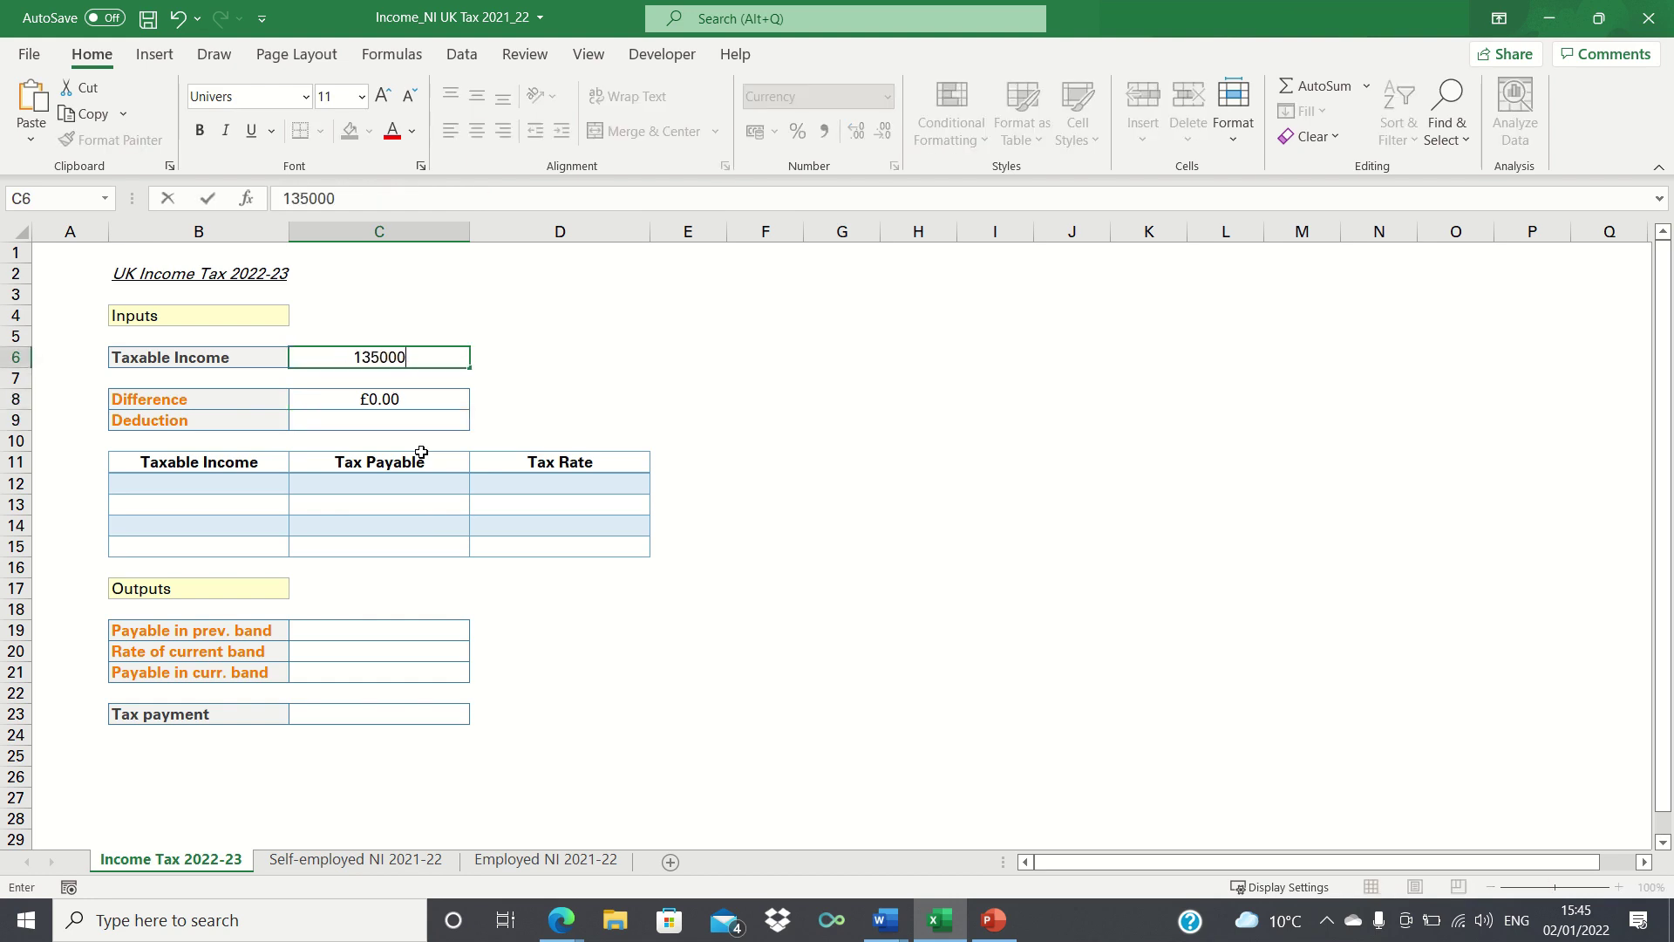
pyautogui.press('Return')
# Enter the Deduction formula =IF(C8/2>12570,12570,C8/2) in cell C9.
pyautogui.press('Down')
pyautogui.press('Down')
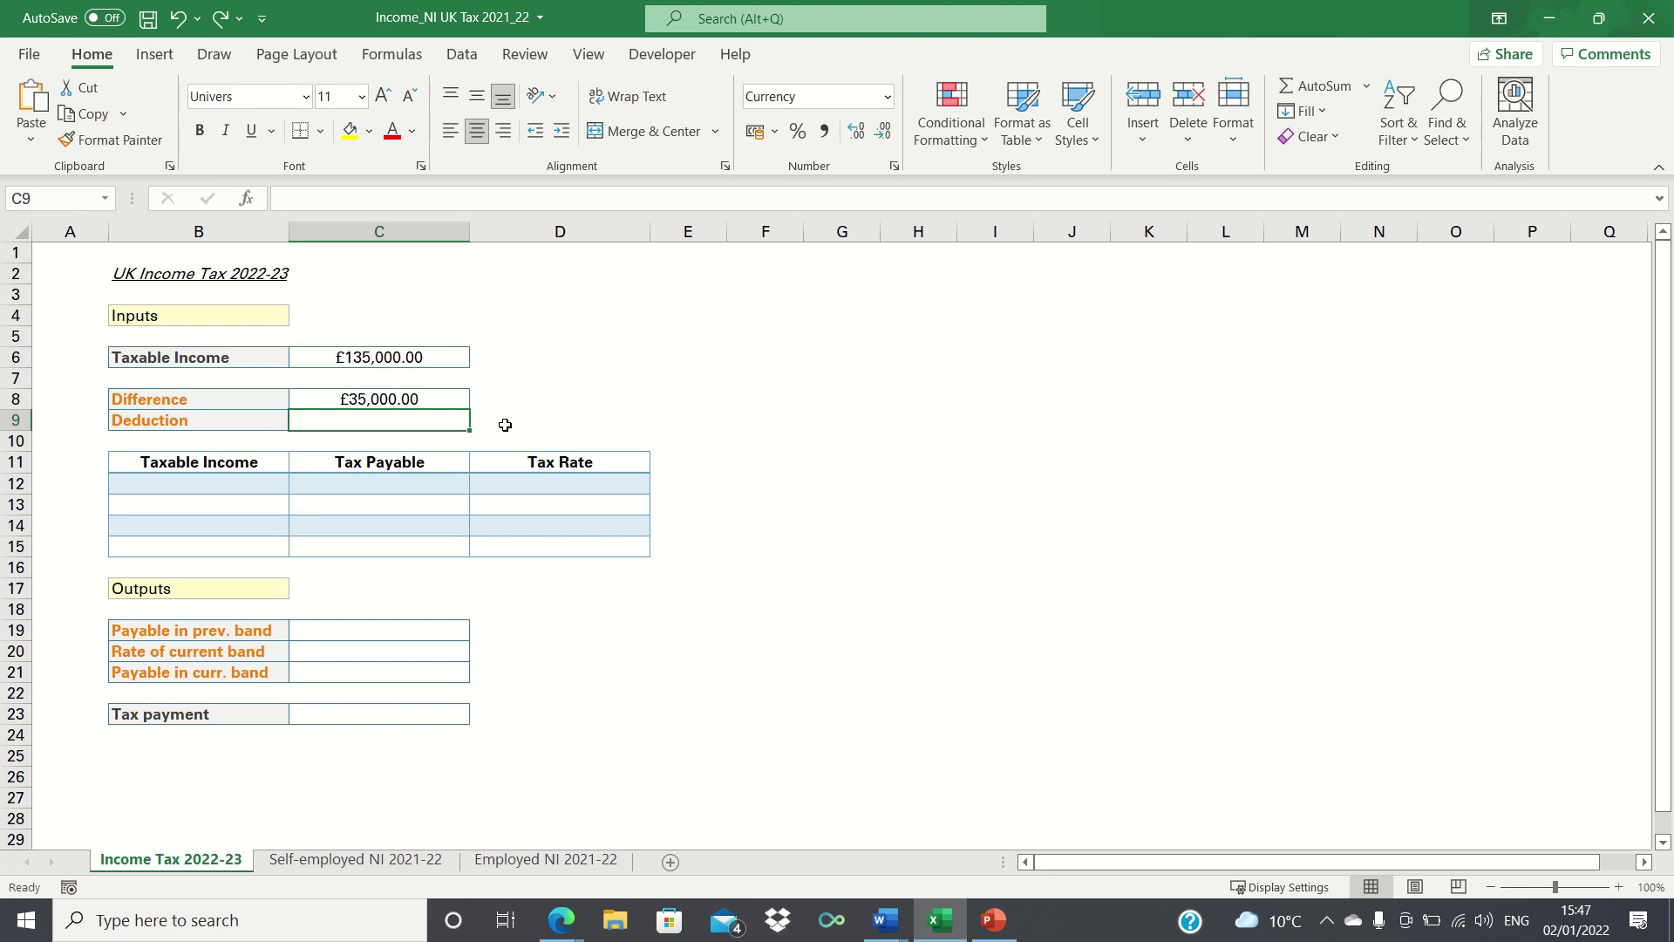
pyautogui.write('=IF(')
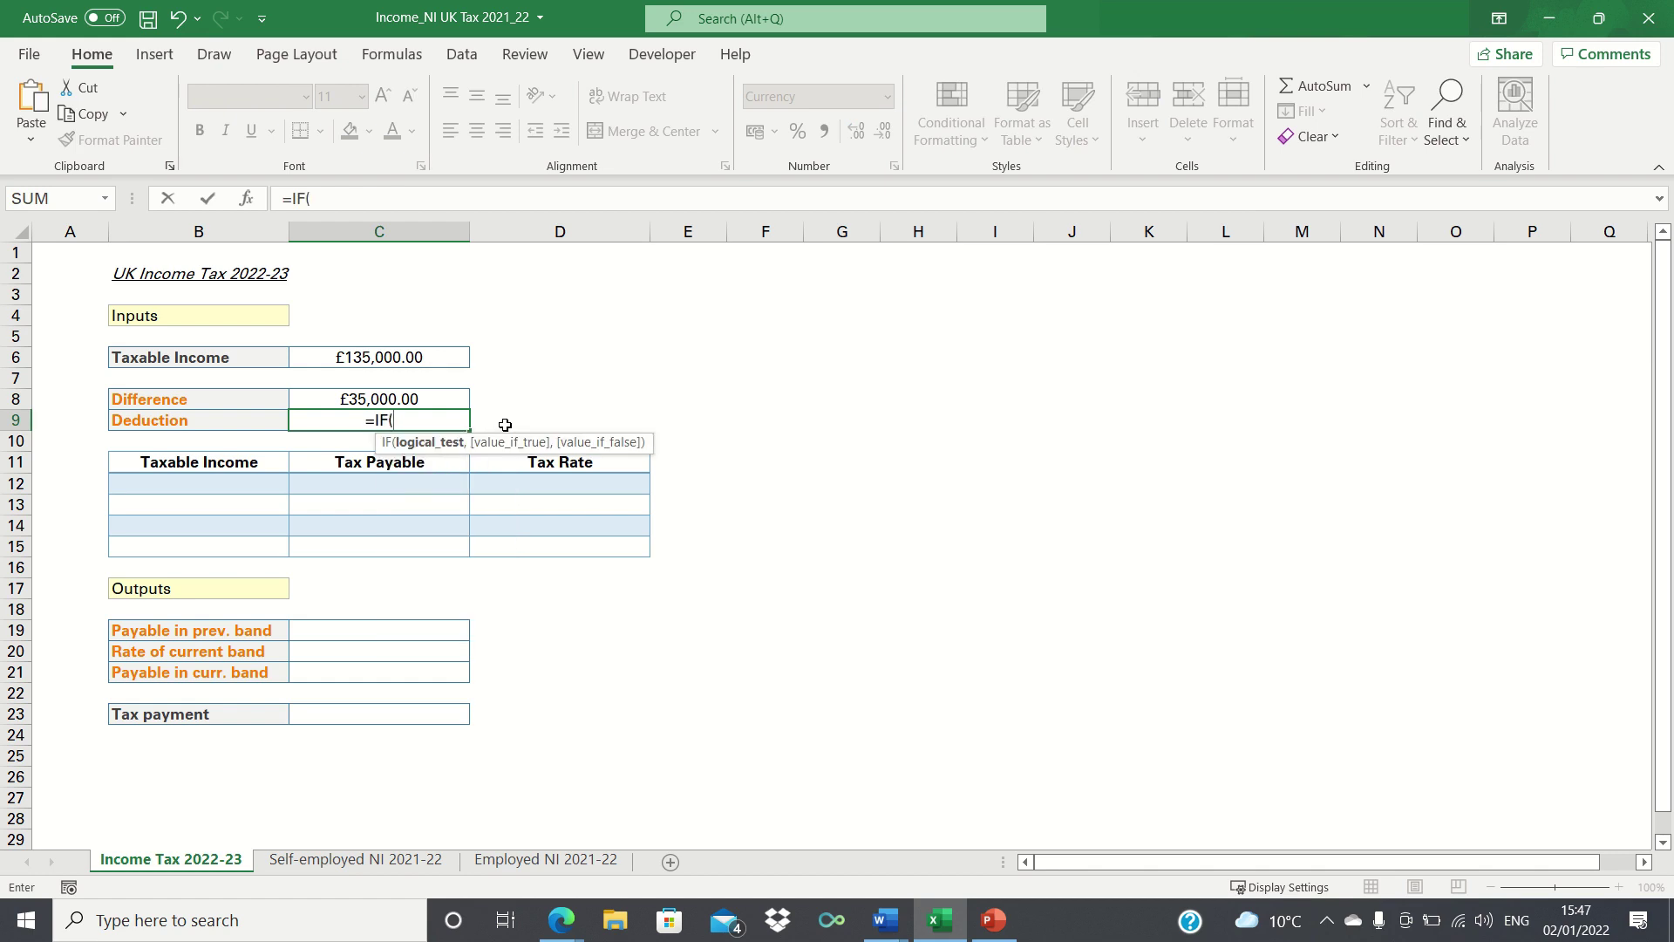
pyautogui.press('Up')
pyautogui.write('/2')
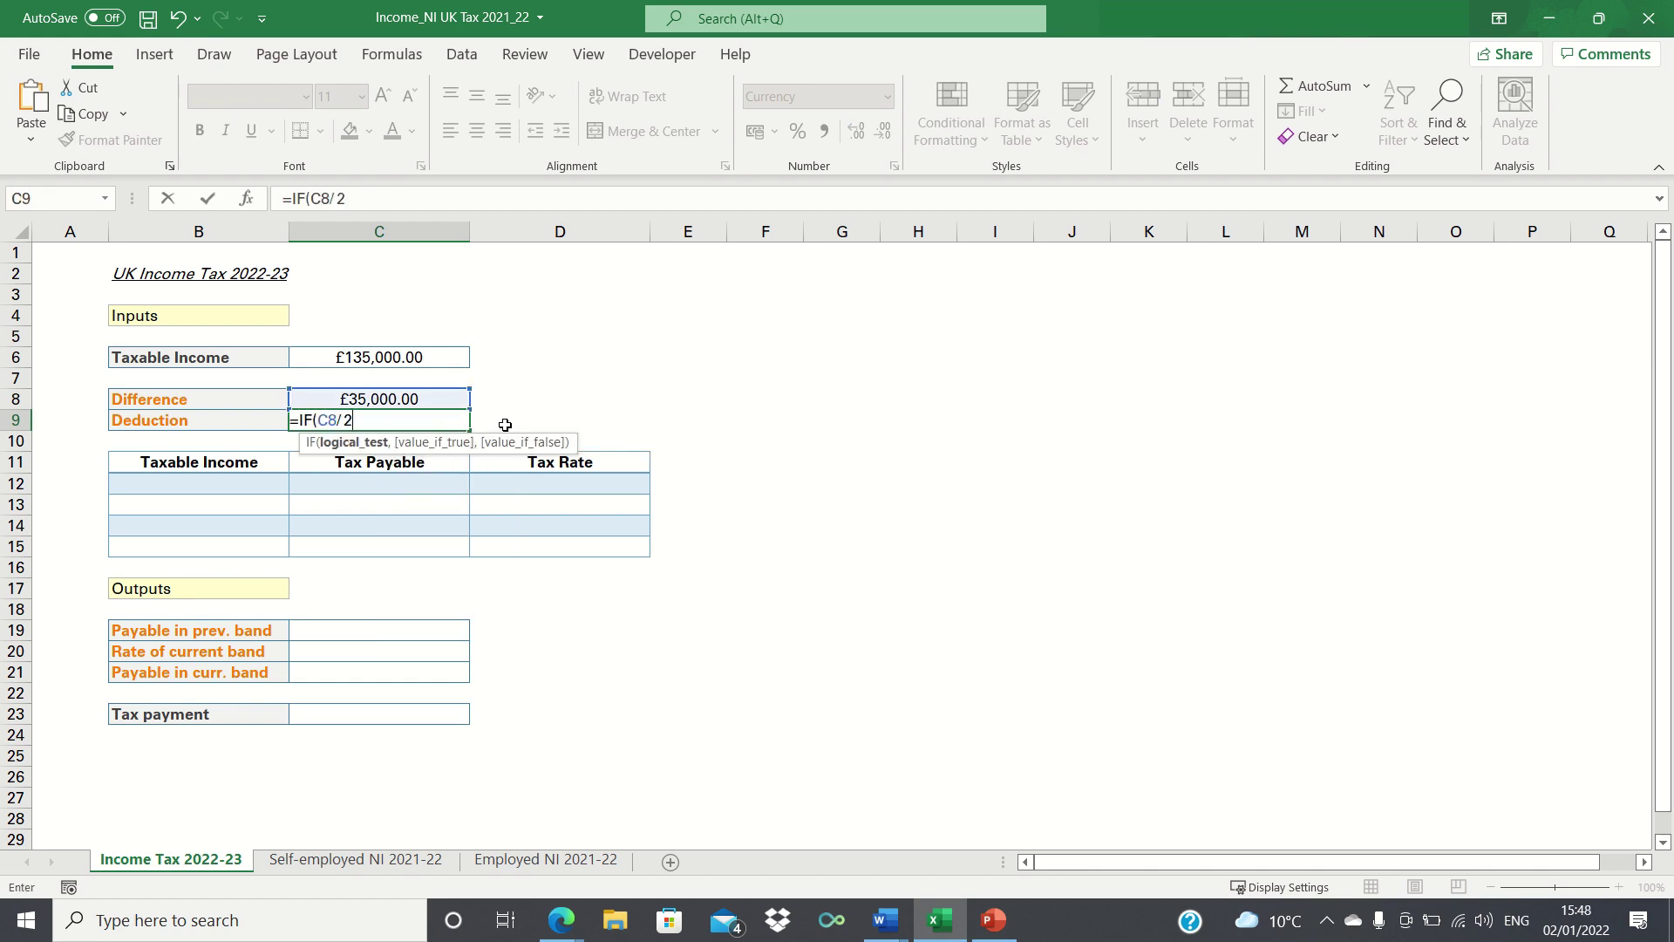
pyautogui.write('>12570,12570')
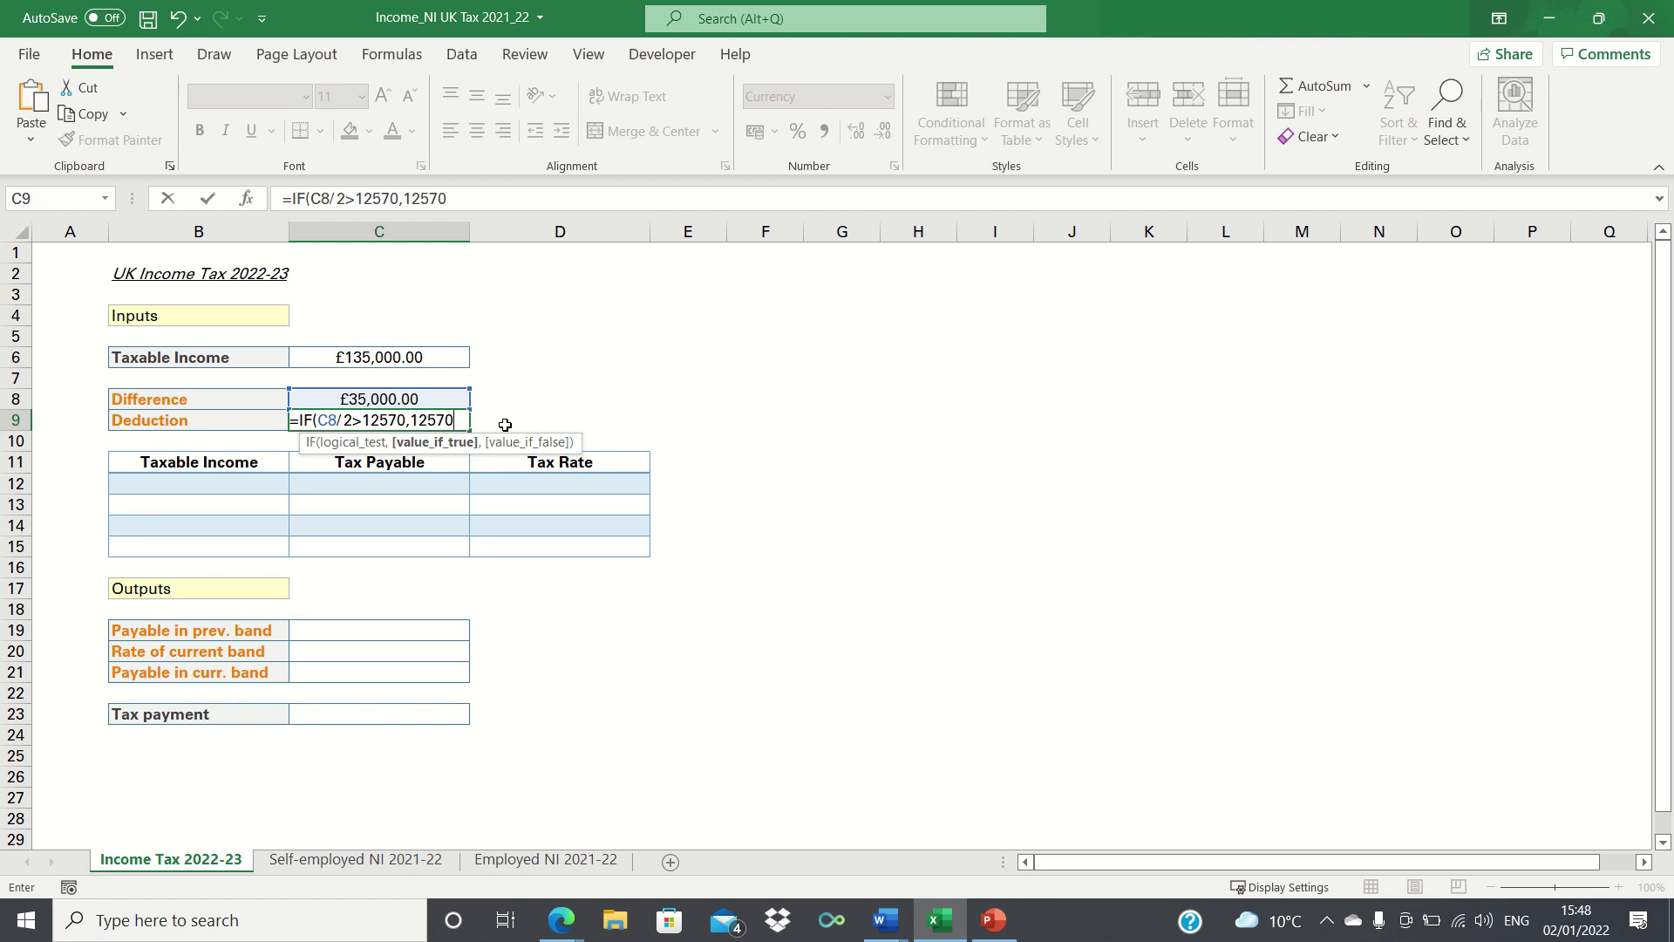
pyautogui.write(',')
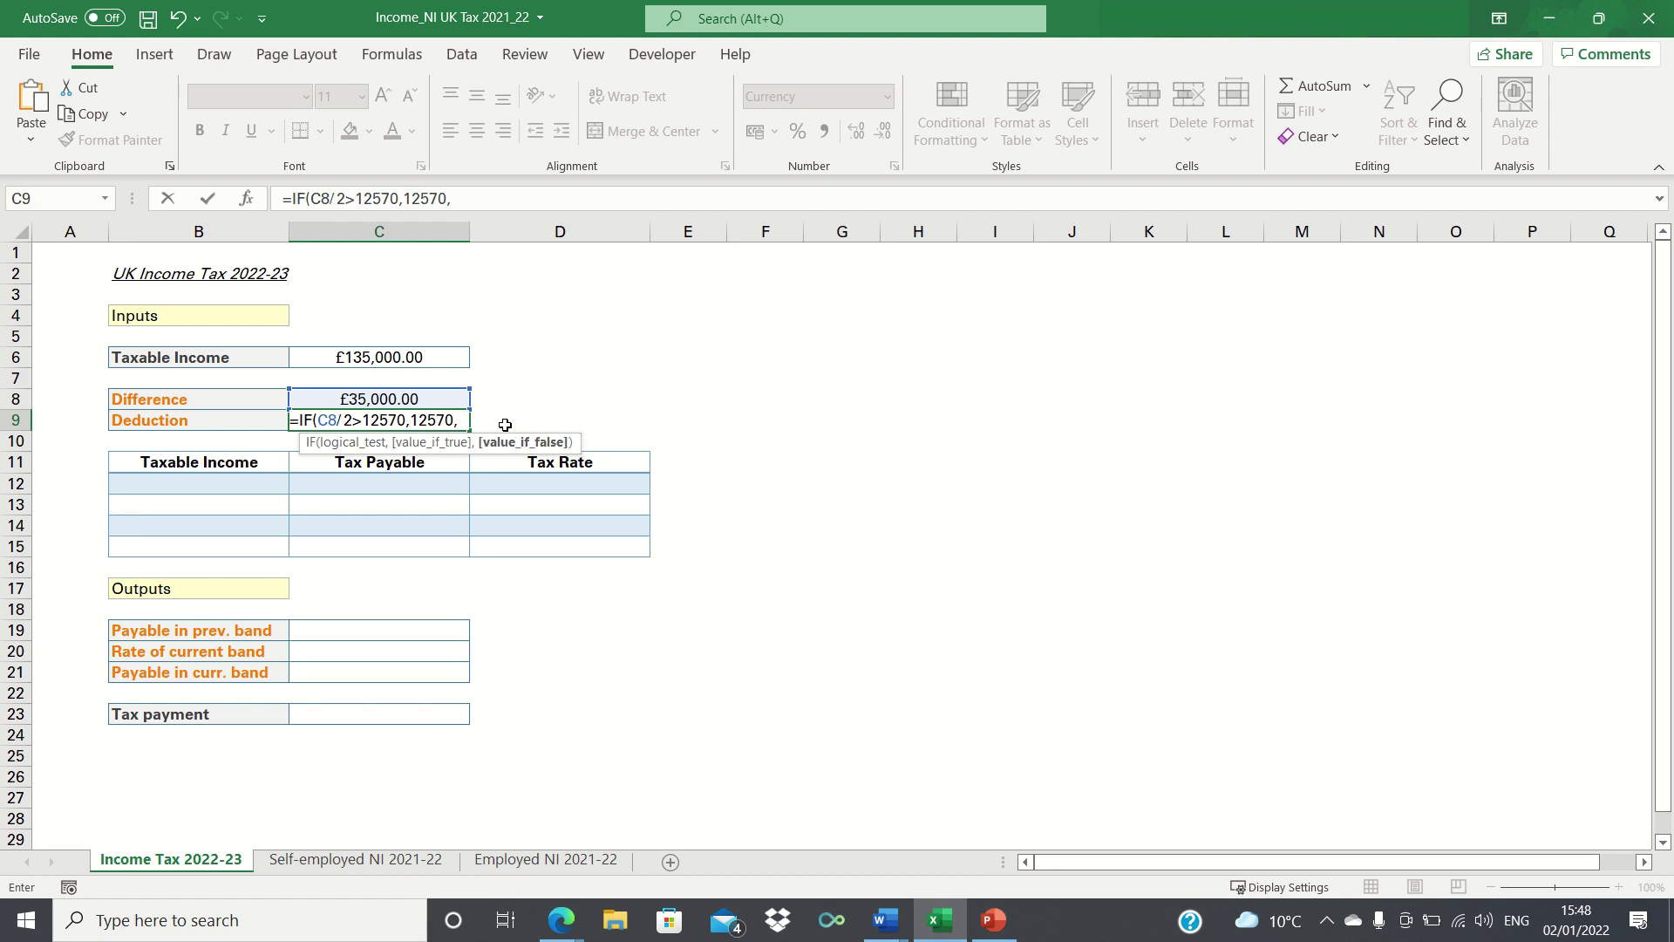
pyautogui.press('Up')
pyautogui.write('/2')
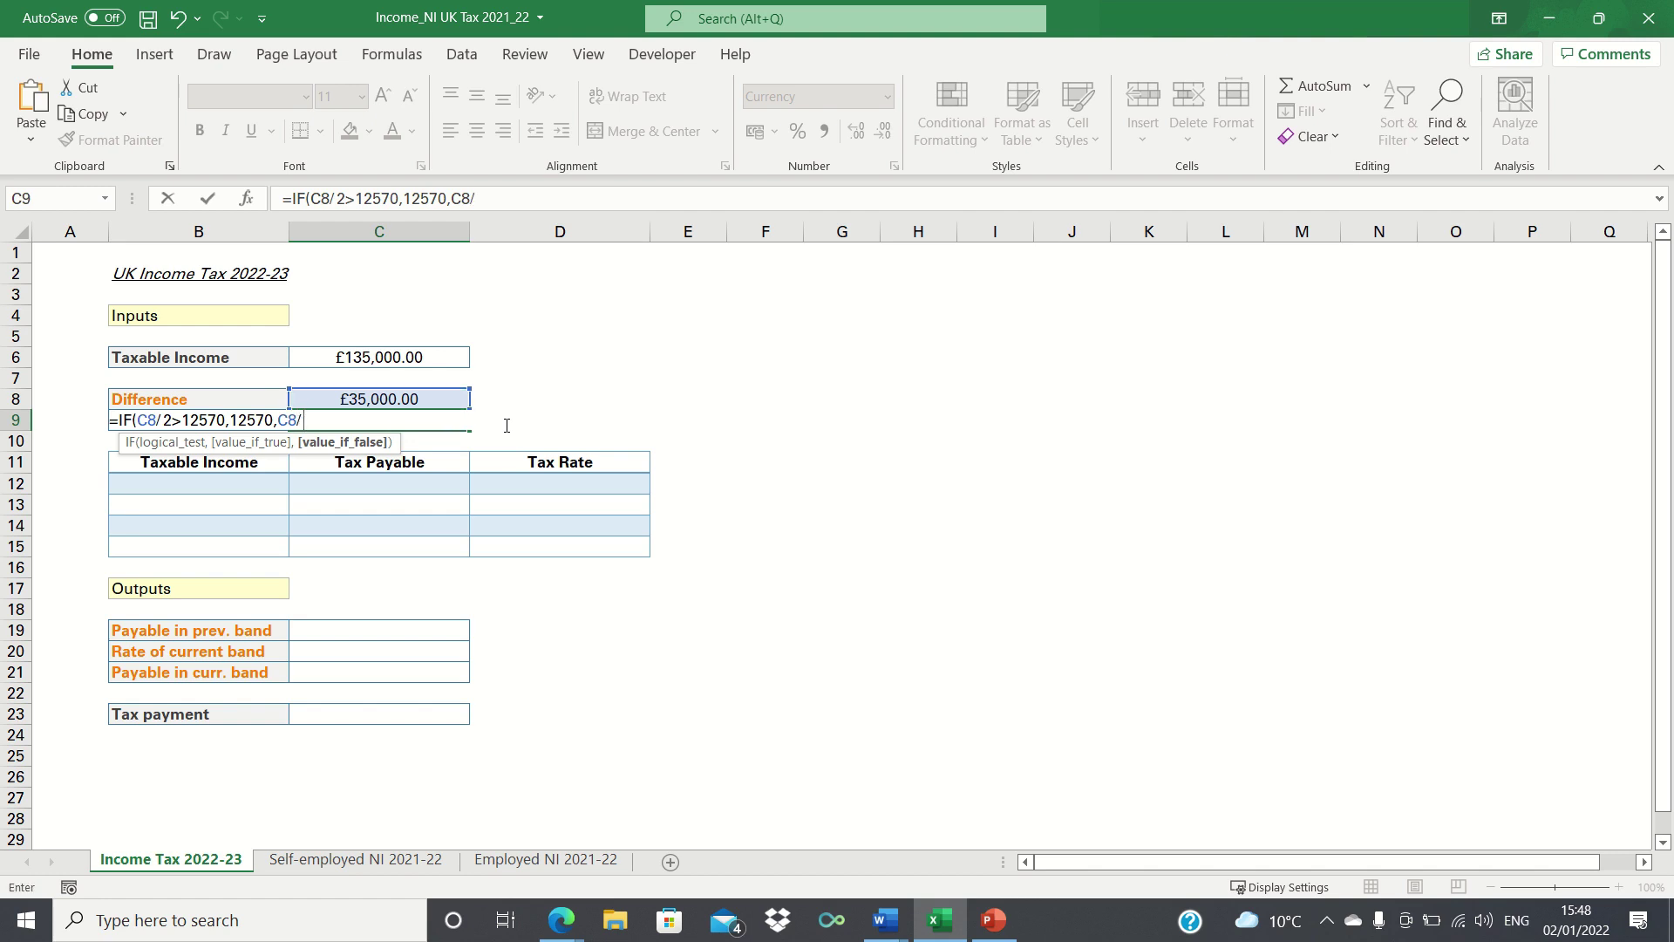
pyautogui.press('Return')
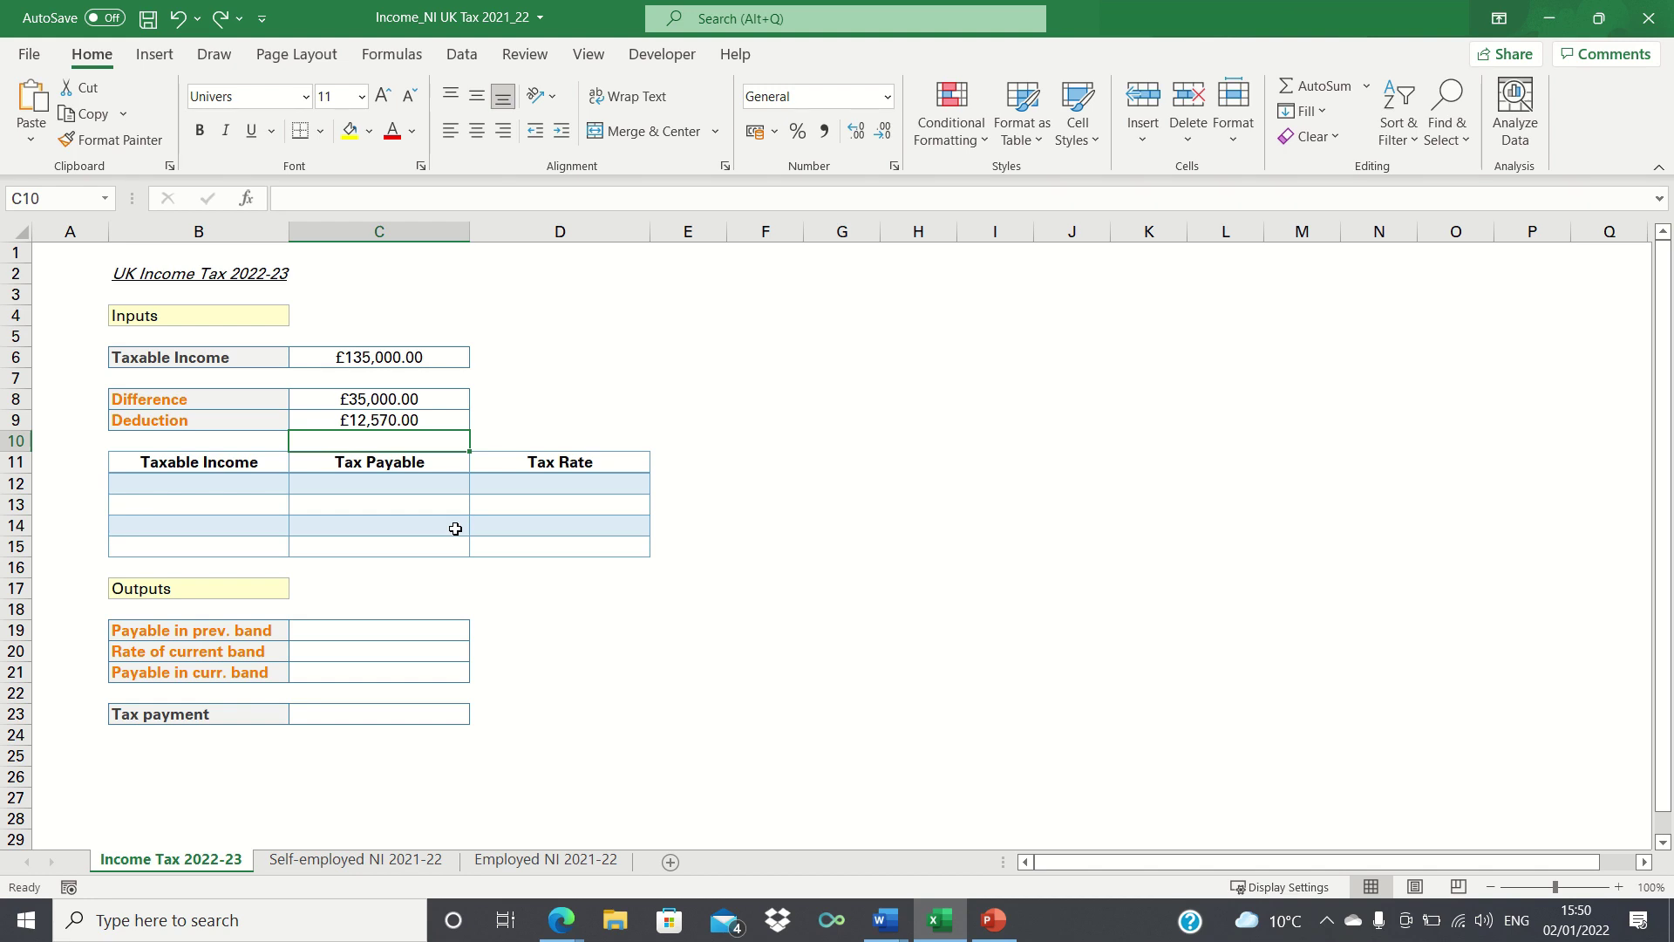
# Fill the first two Taxable Income thresholds of the band table with 0 in B12 and =12570-C9 in B13.
pyautogui.press('Down')
pyautogui.press('Down')
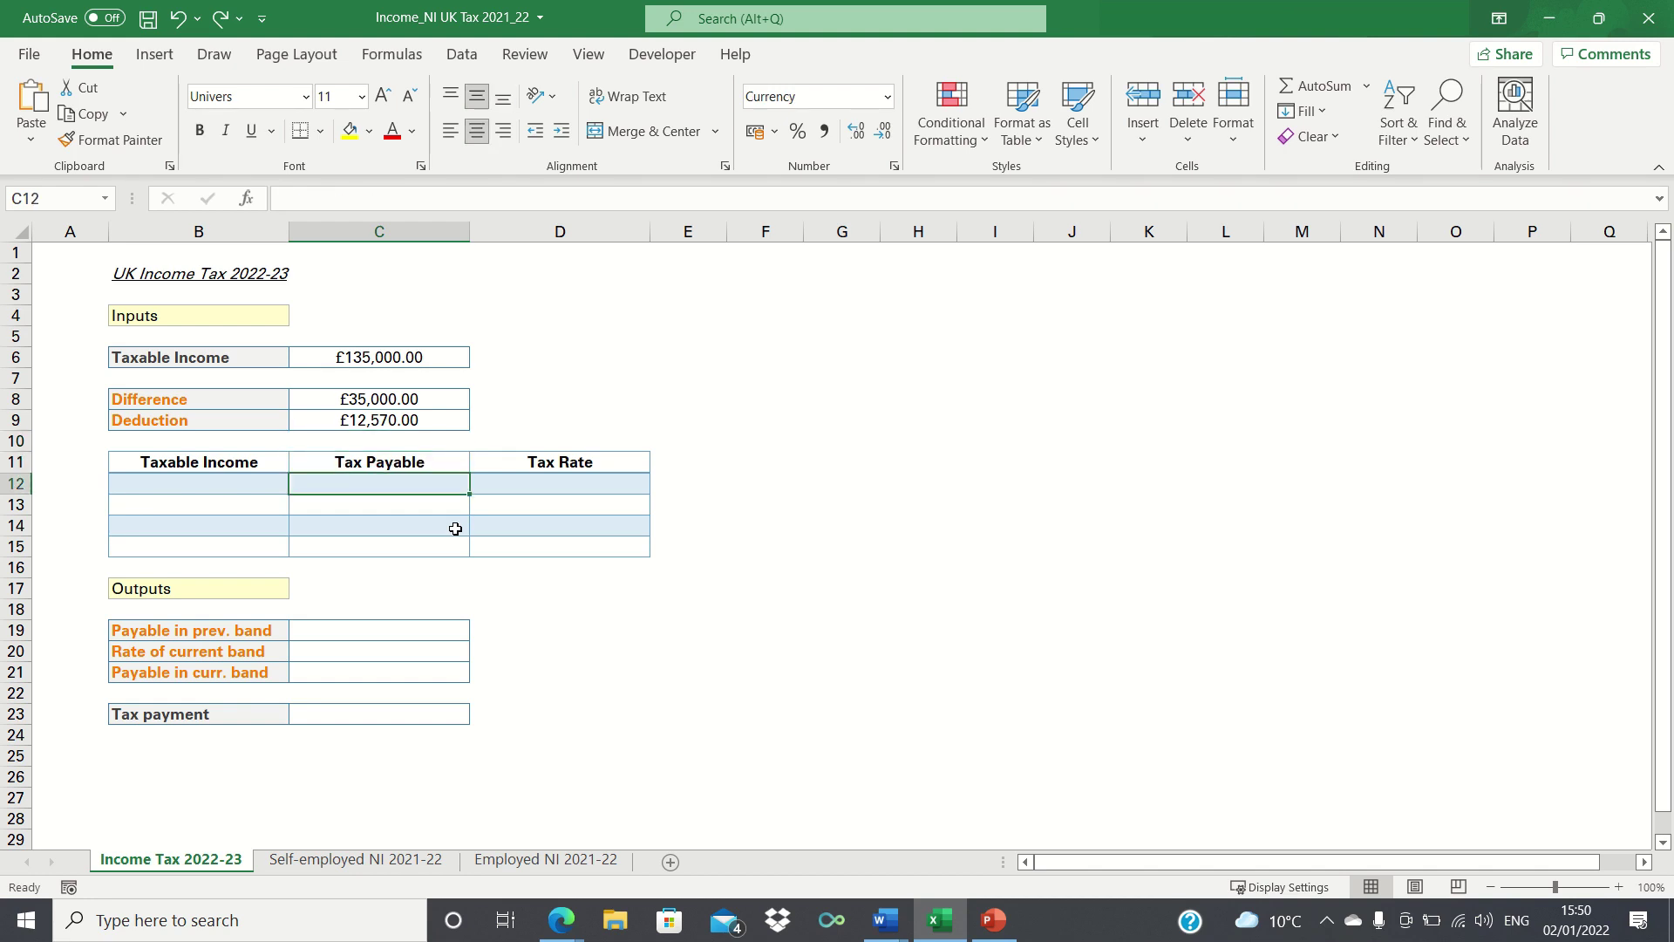
pyautogui.press('Left')
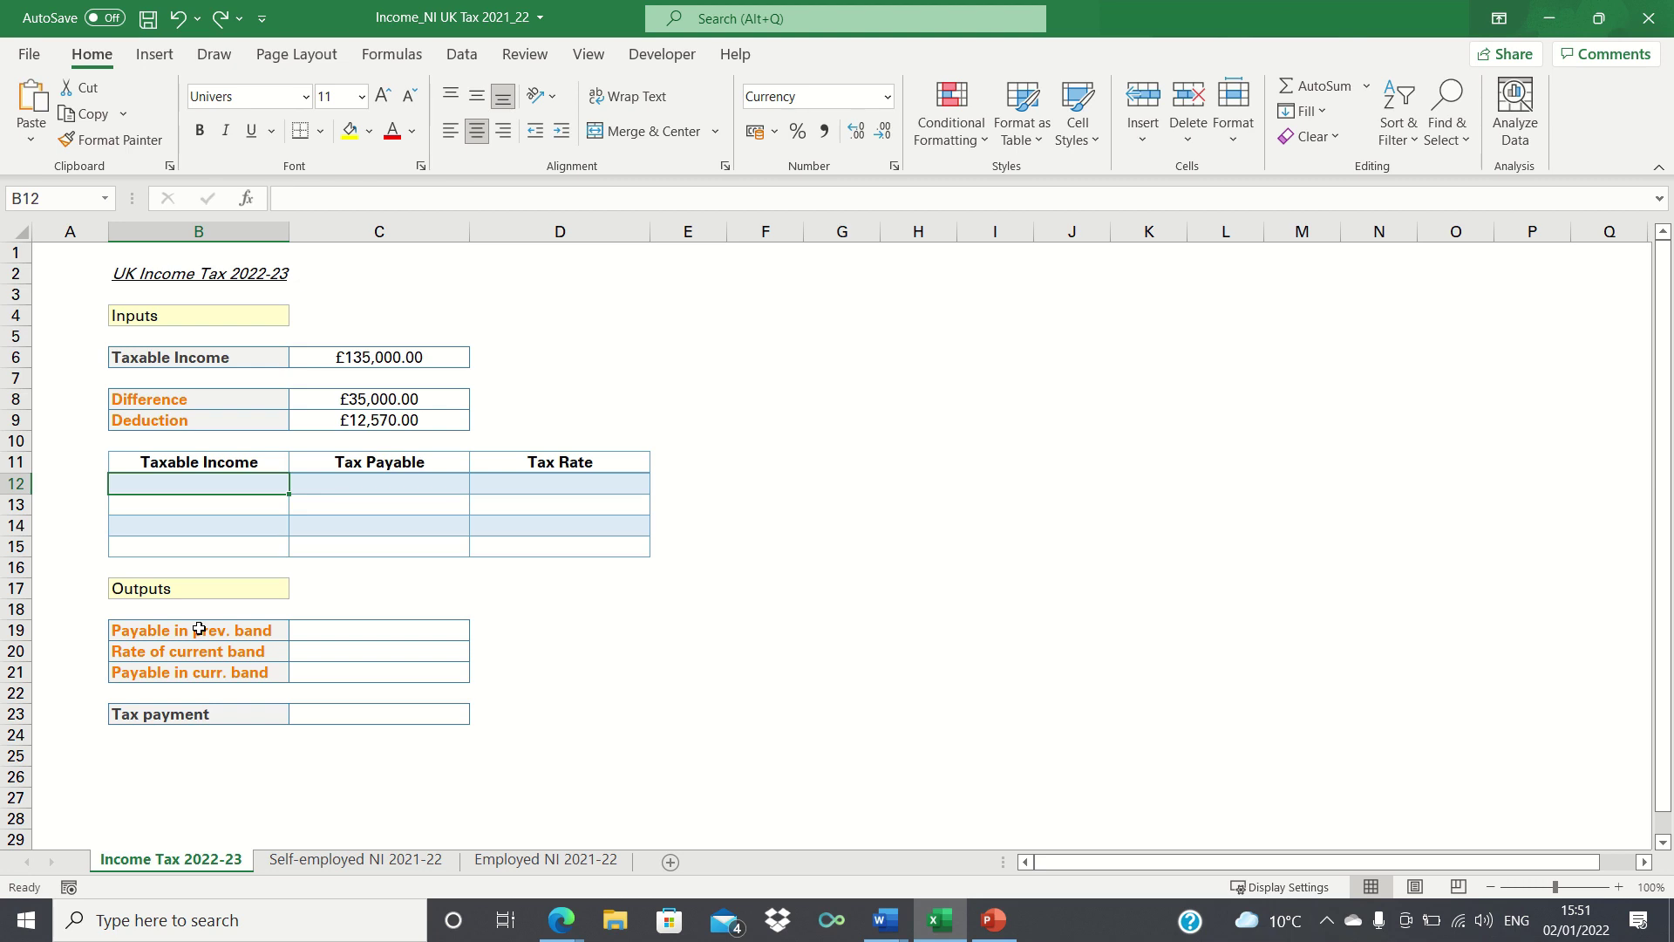
pyautogui.write('0')
pyautogui.press('Return')
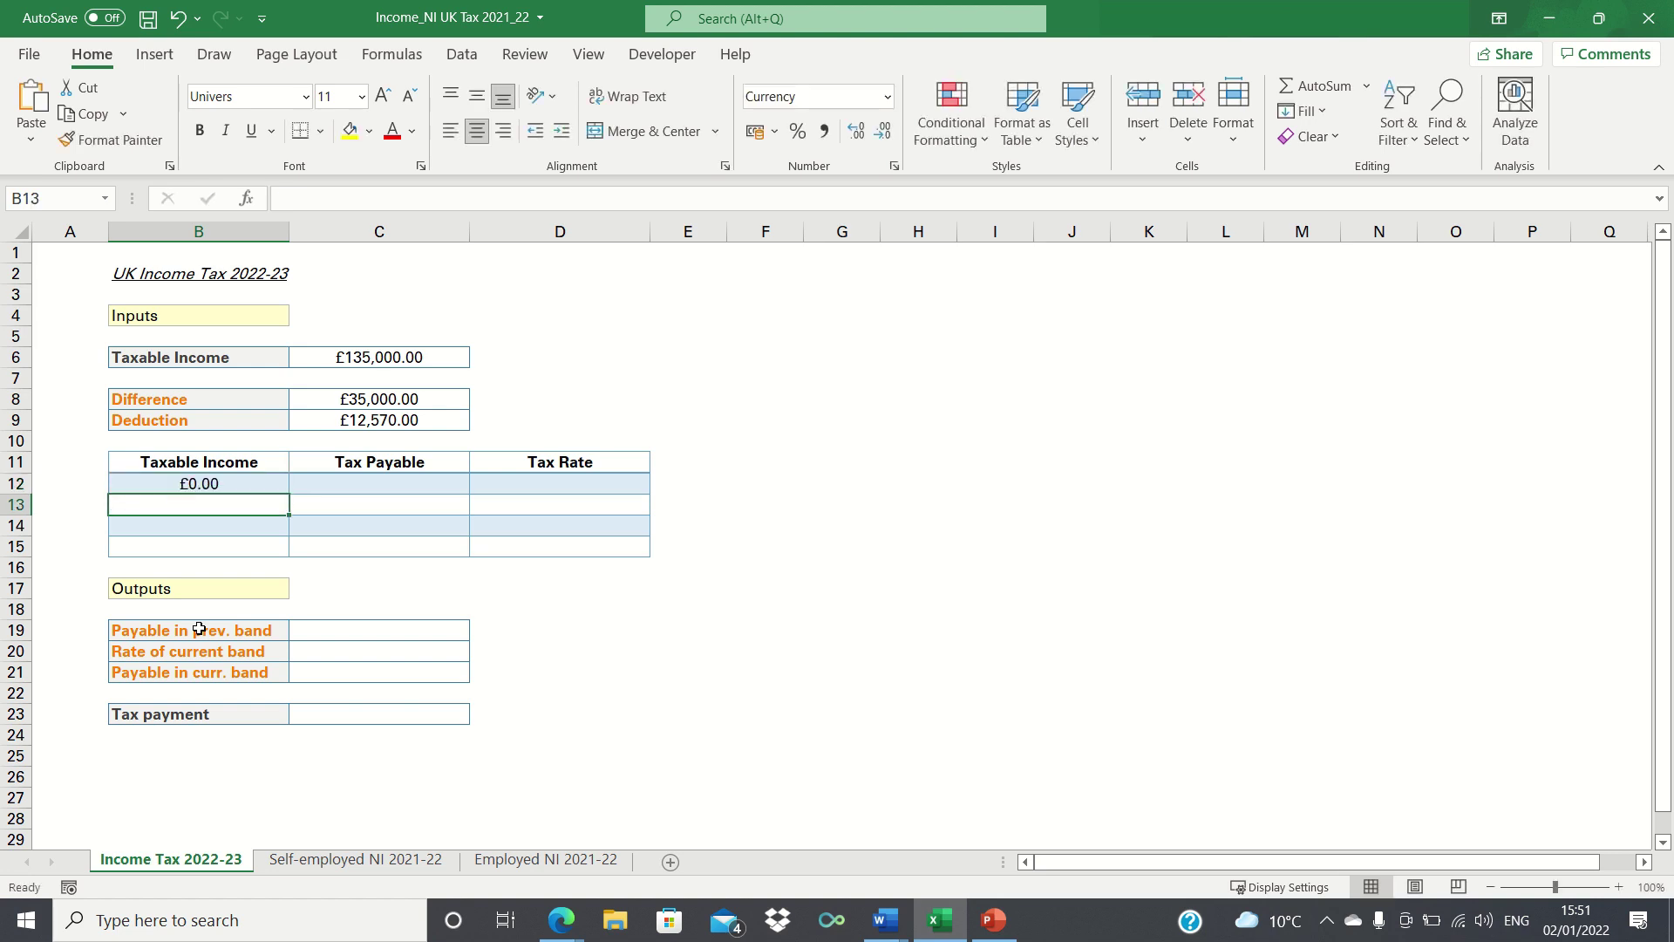
pyautogui.write('=12570-')
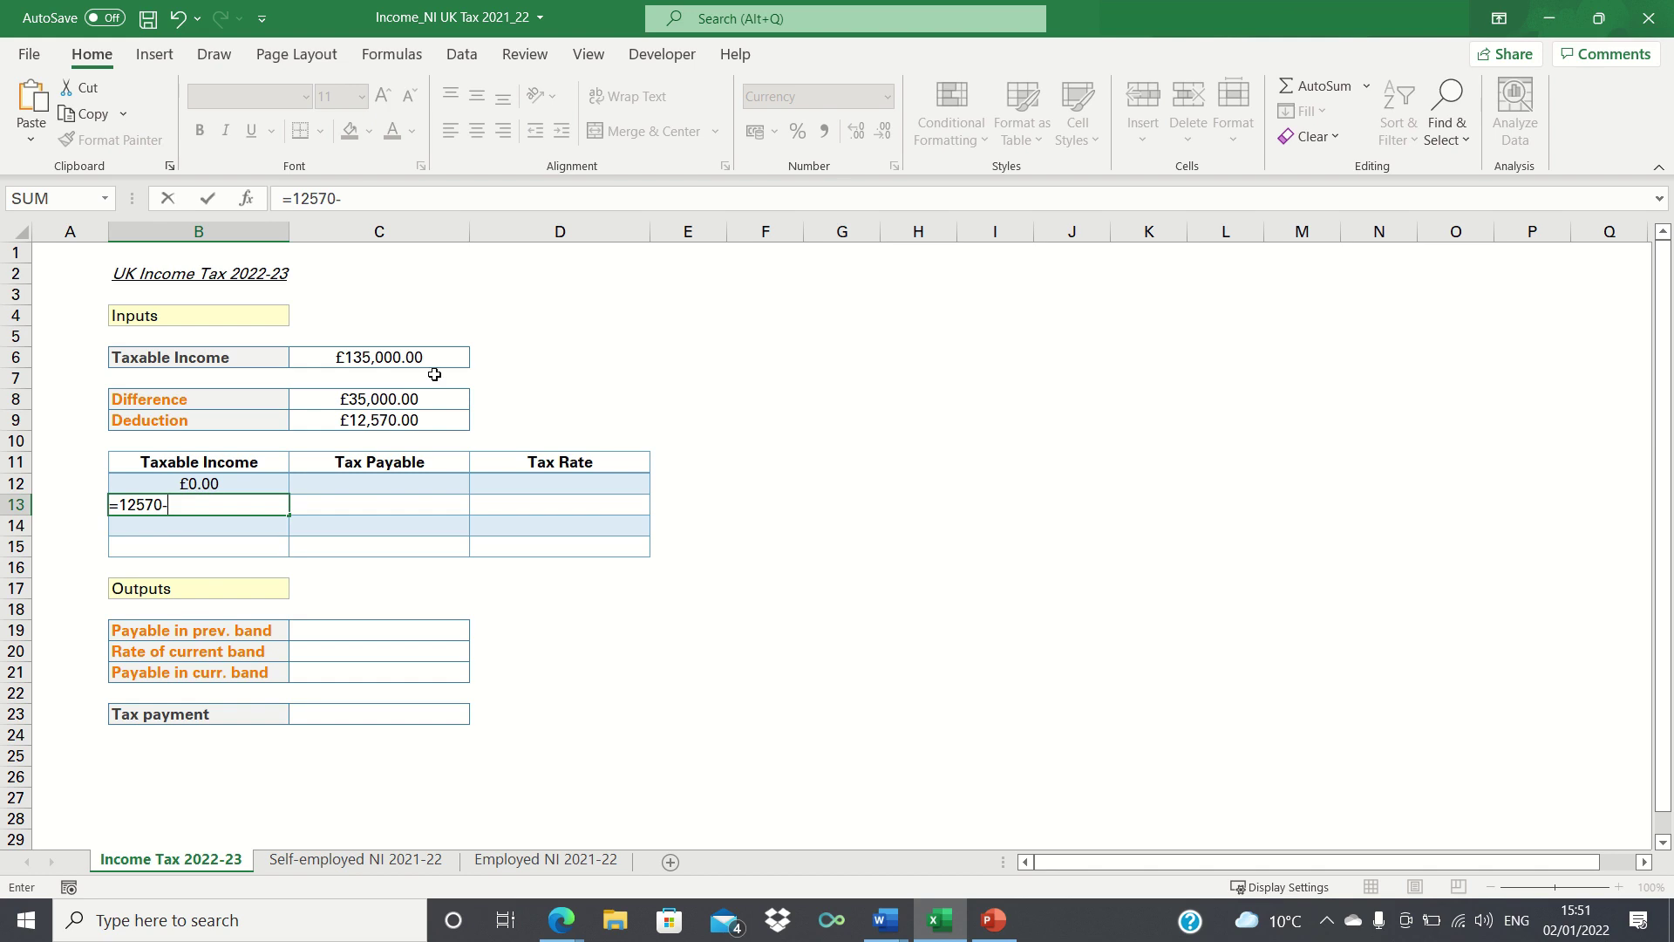
pyautogui.click(389, 421)
pyautogui.press('Return')
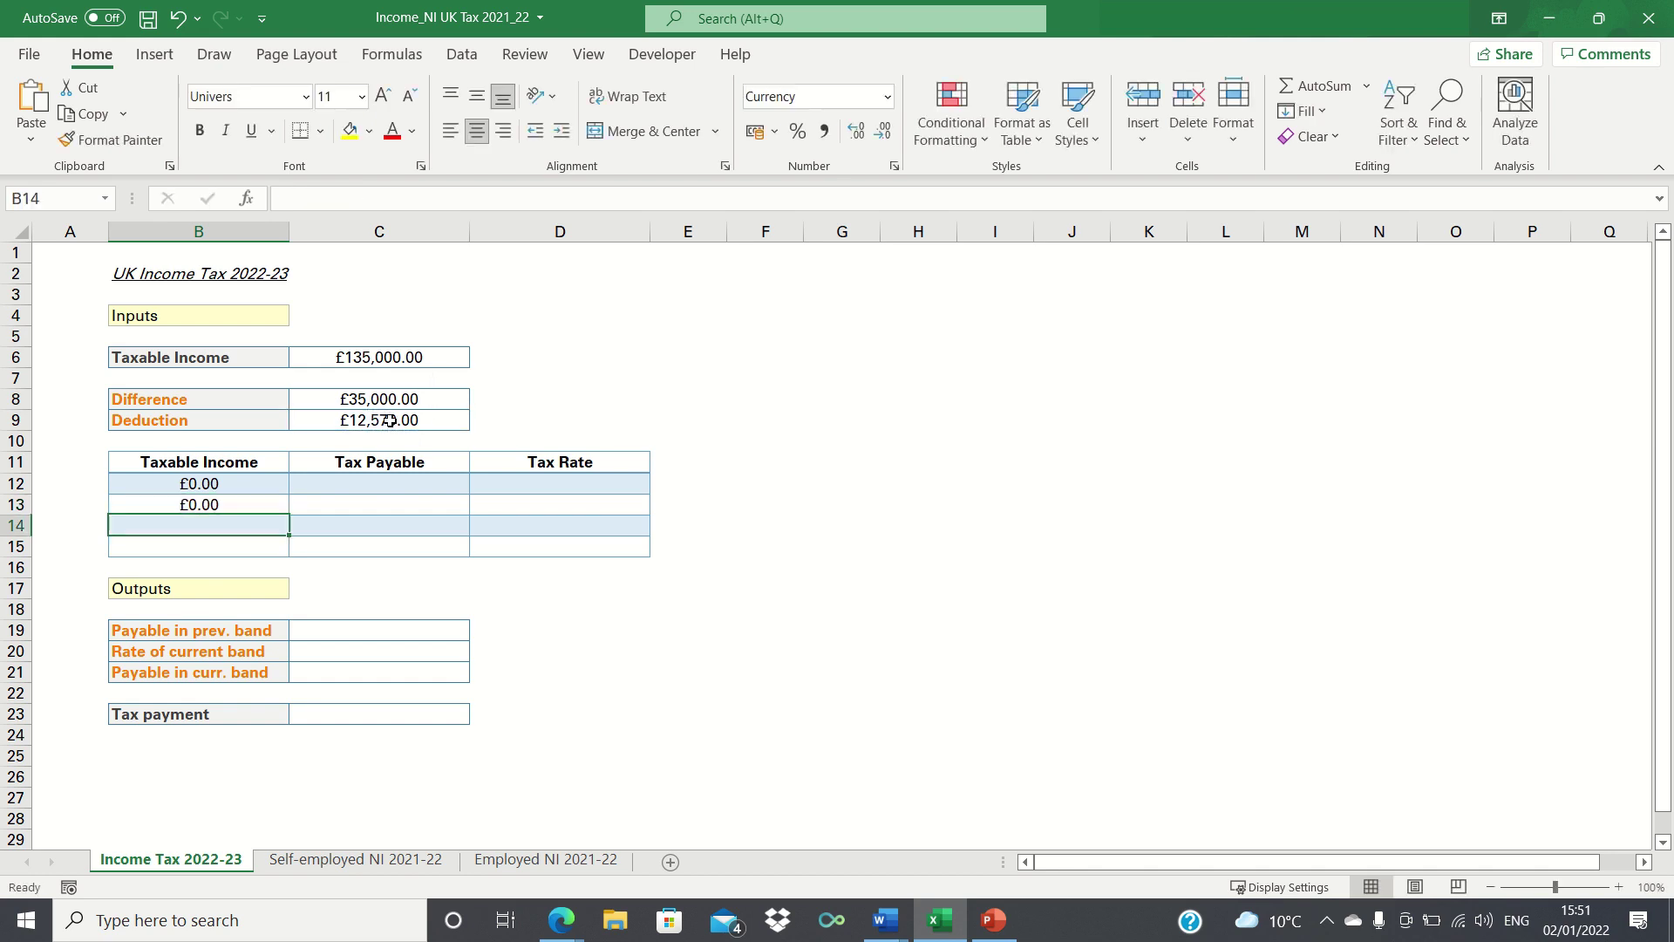
# Fill the last two Taxable Income thresholds of the band table with =50270-C9 in B14 and 150000 in B15.
pyautogui.write('=50')
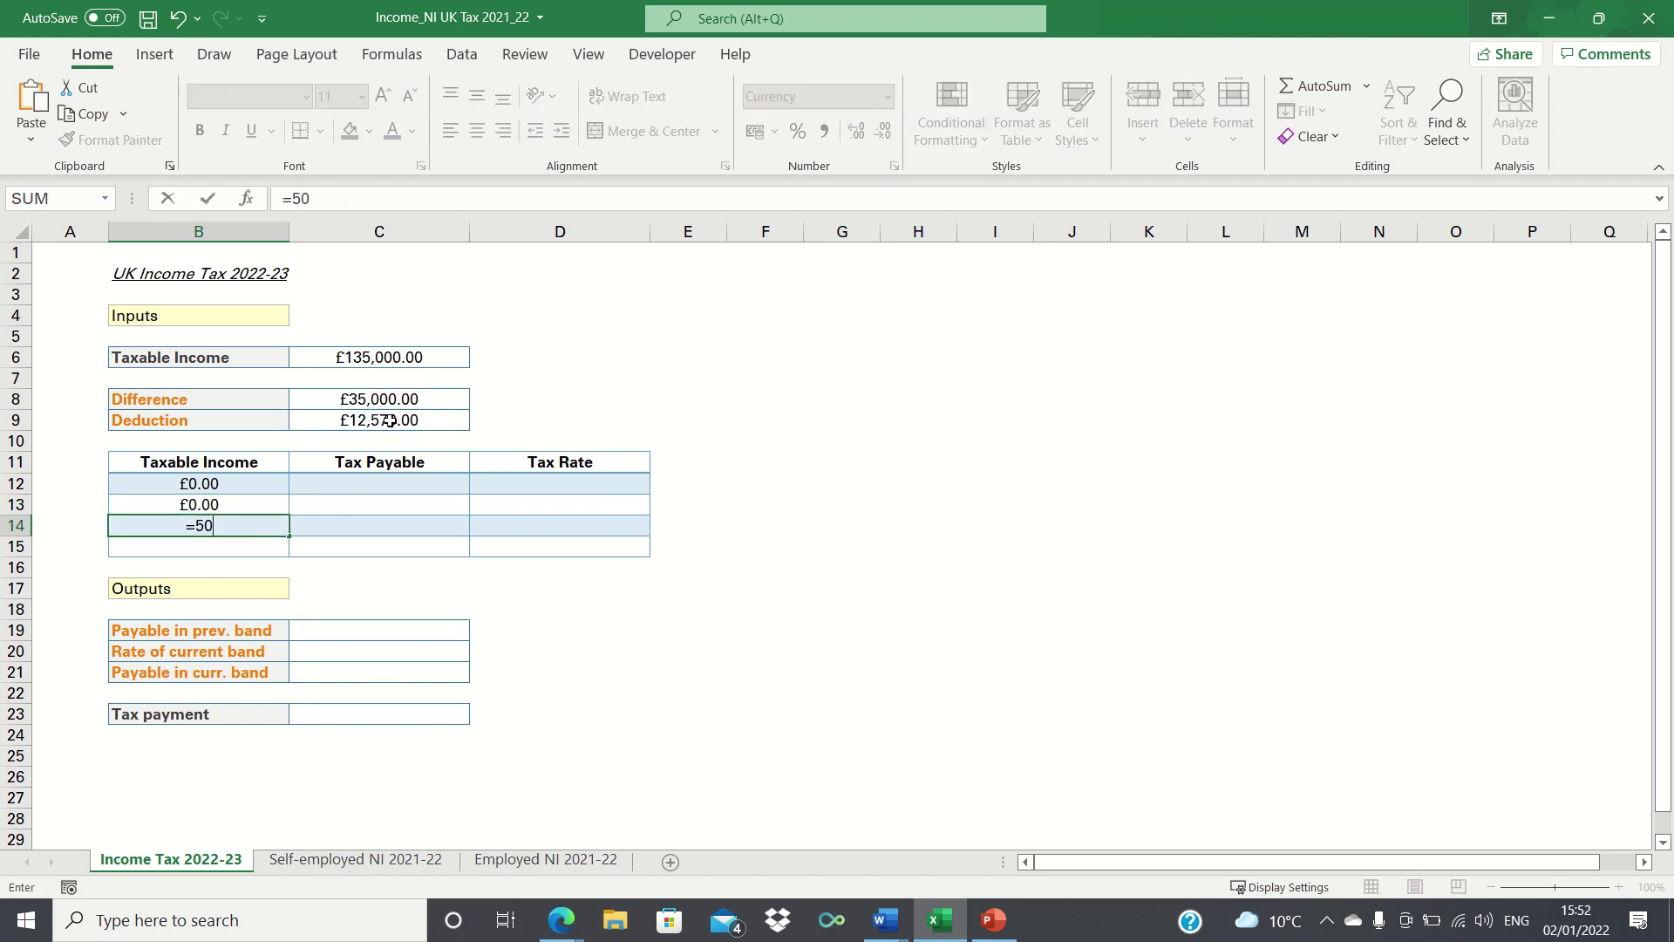
pyautogui.write('270-')
pyautogui.click(409, 420)
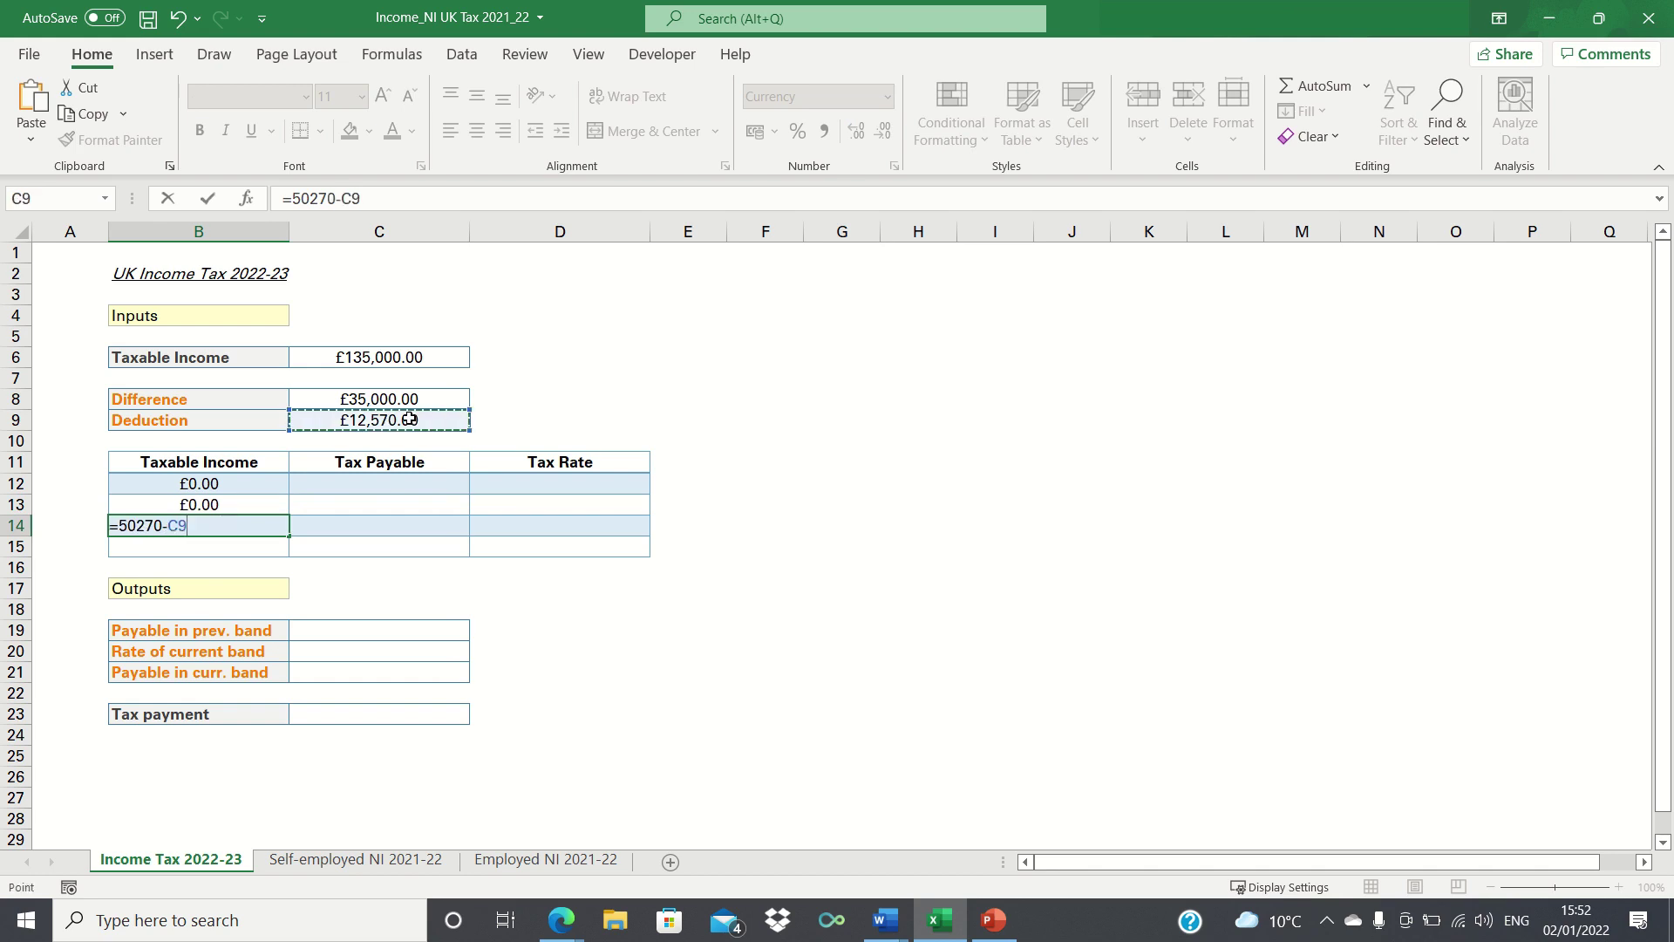
pyautogui.press('Return')
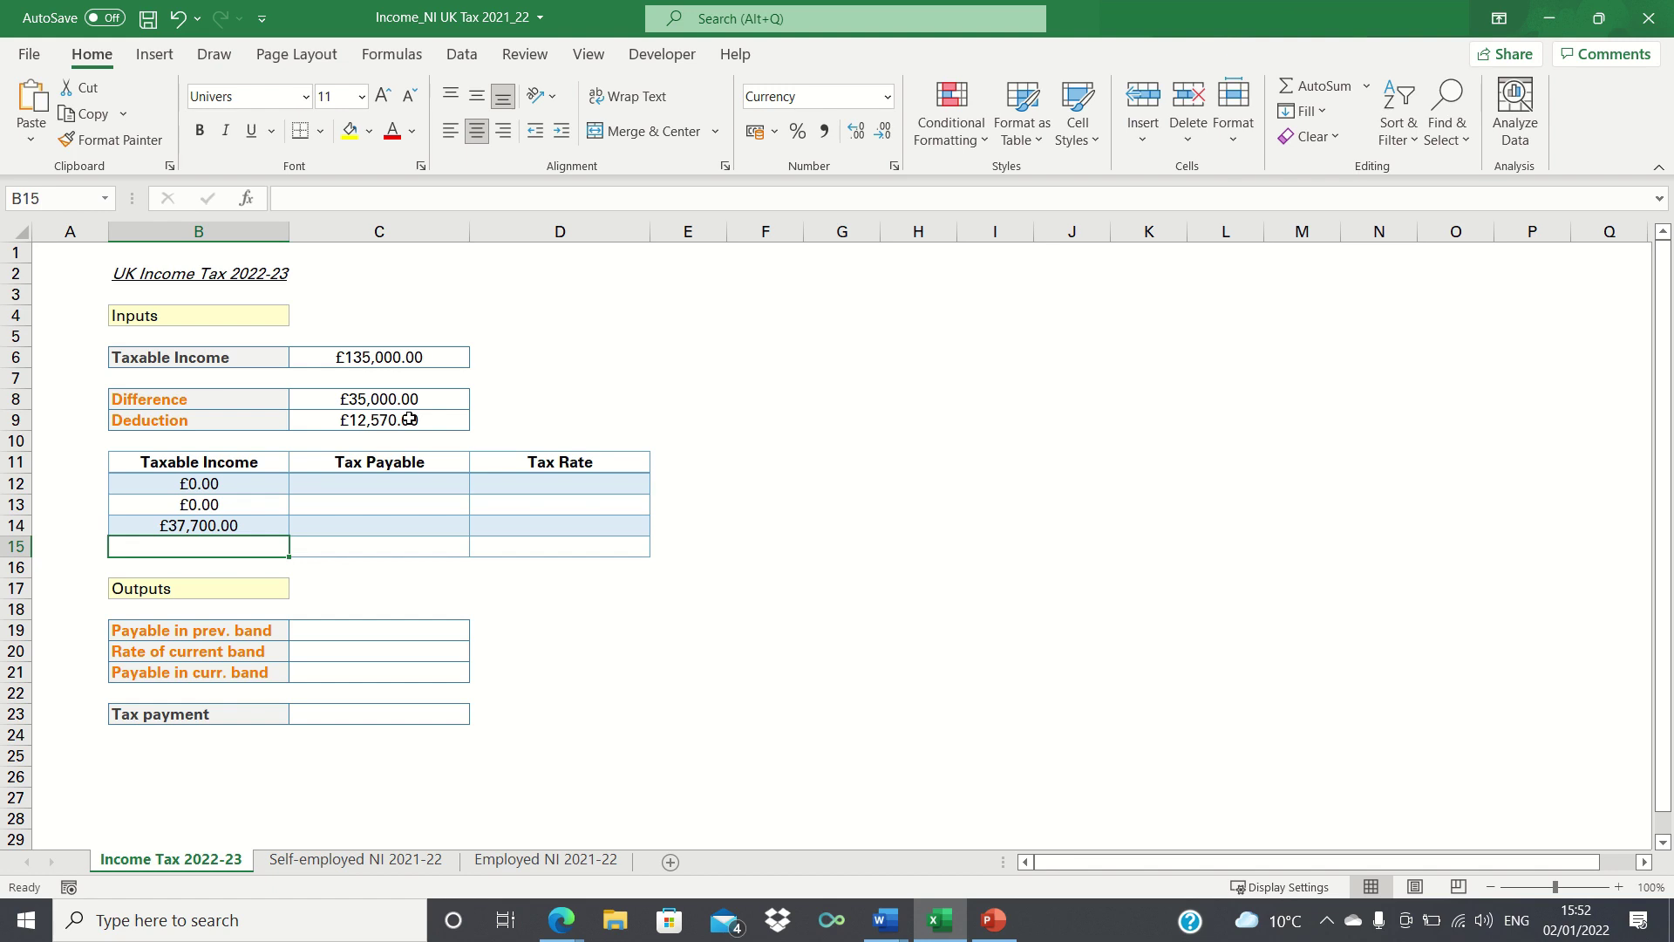
pyautogui.write('150000')
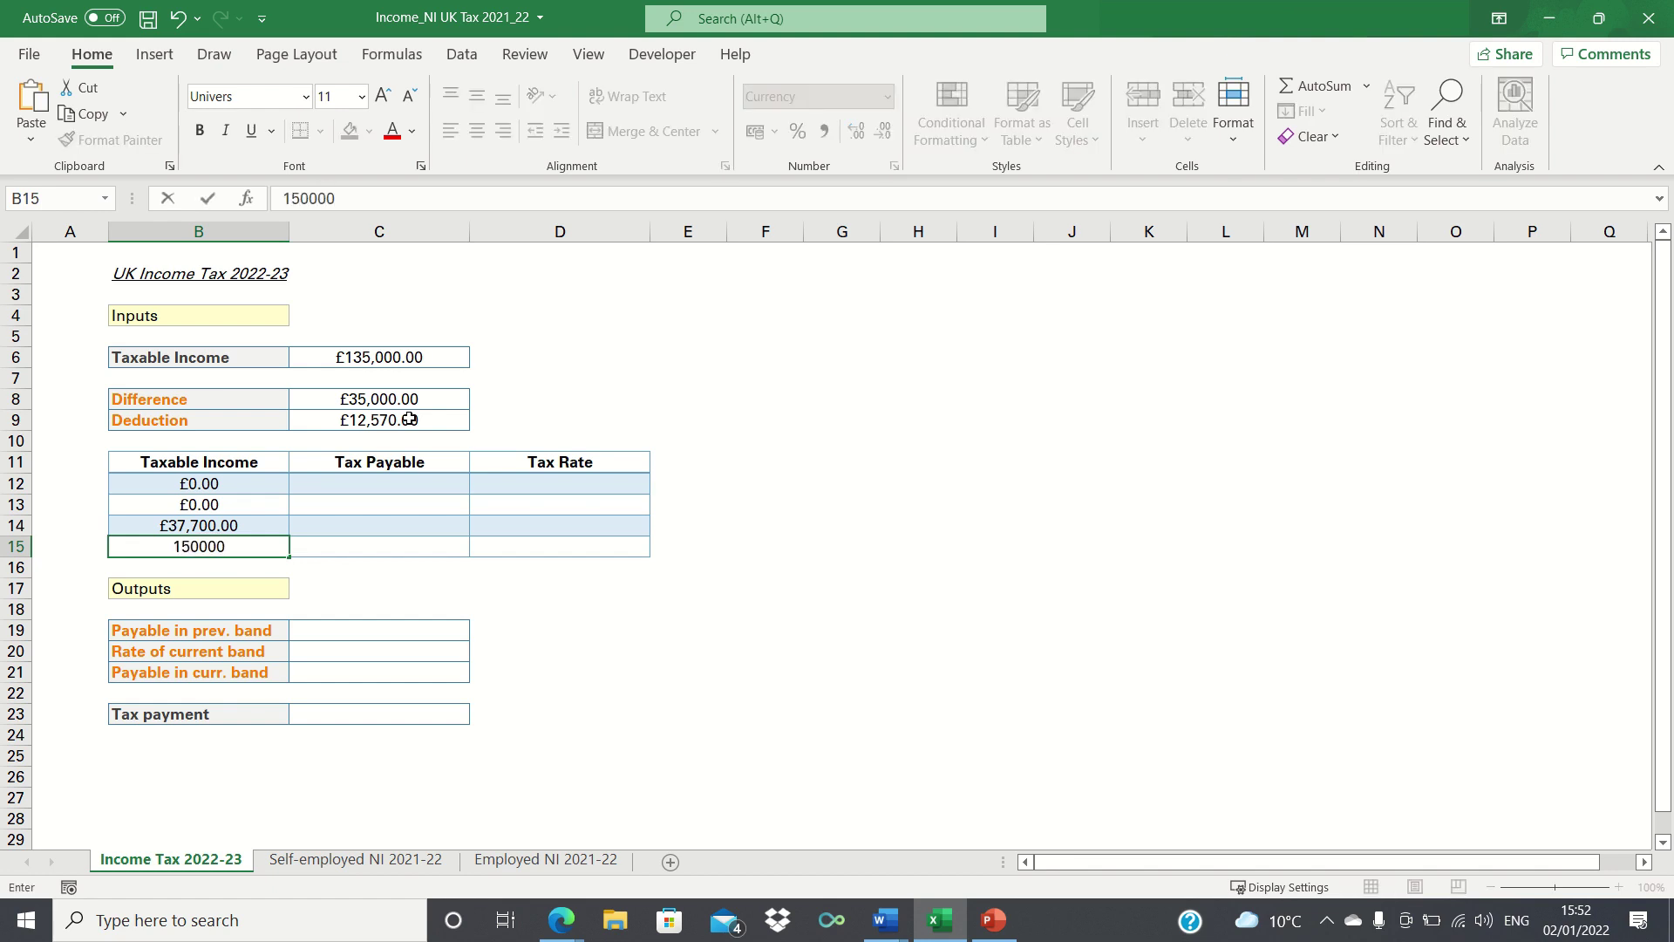
pyautogui.press('Tab')
pyautogui.click(414, 462)
pyautogui.click(423, 483)
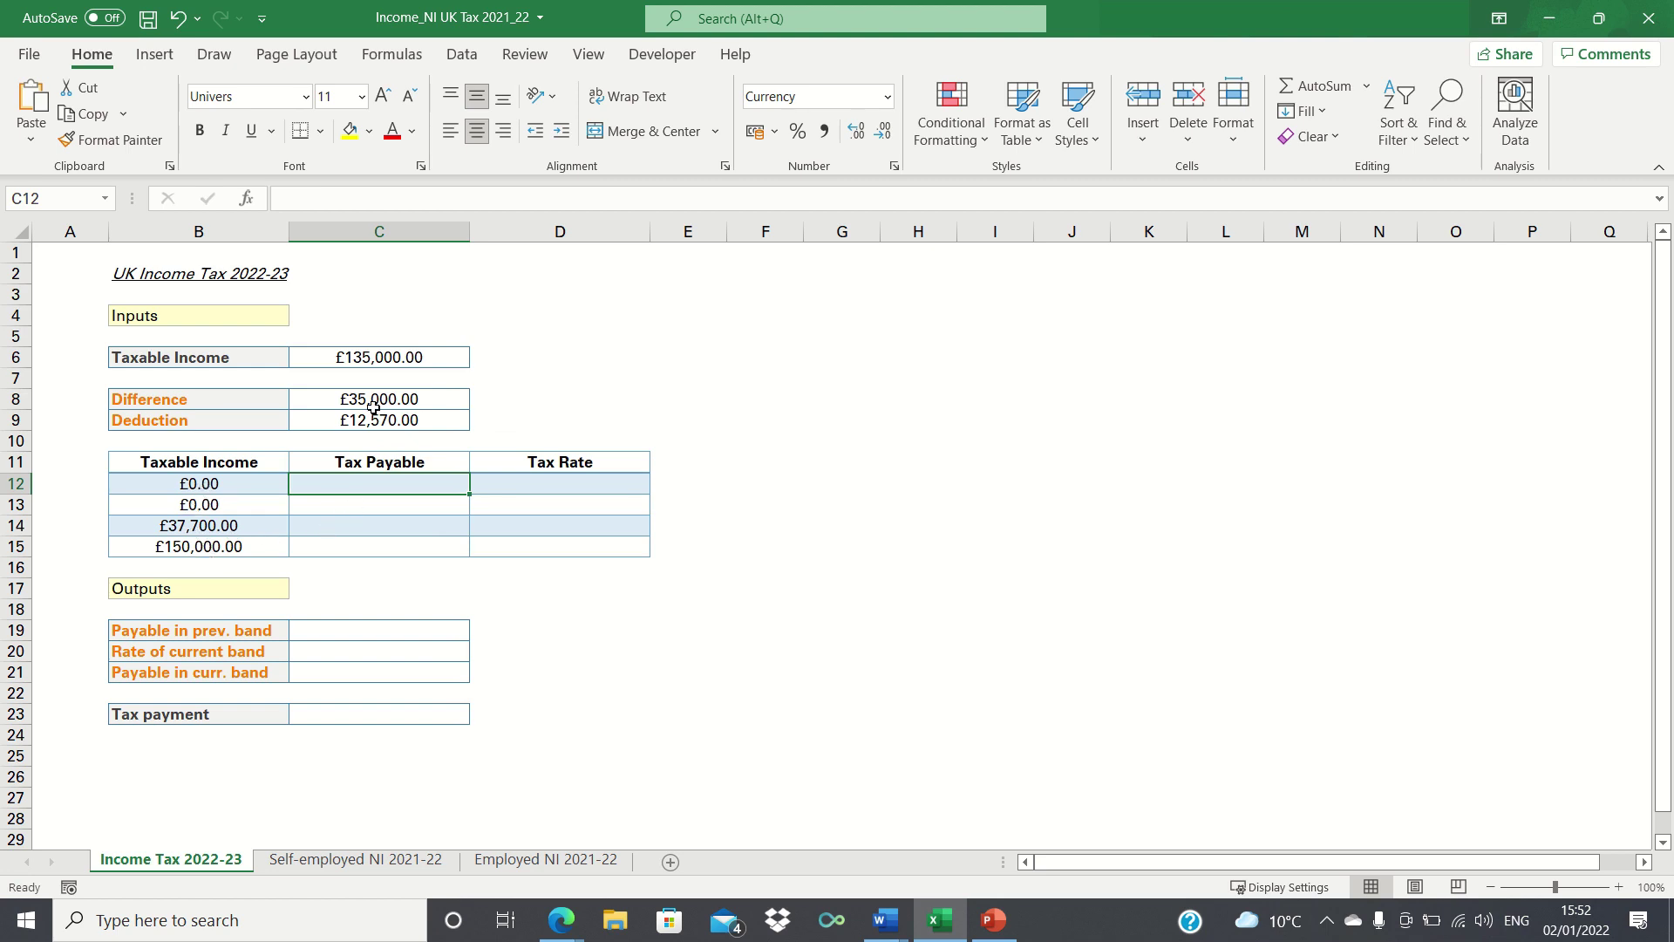
# Set the taxable income in cell C6 to 36000.
pyautogui.click(369, 355)
pyautogui.write('36000')
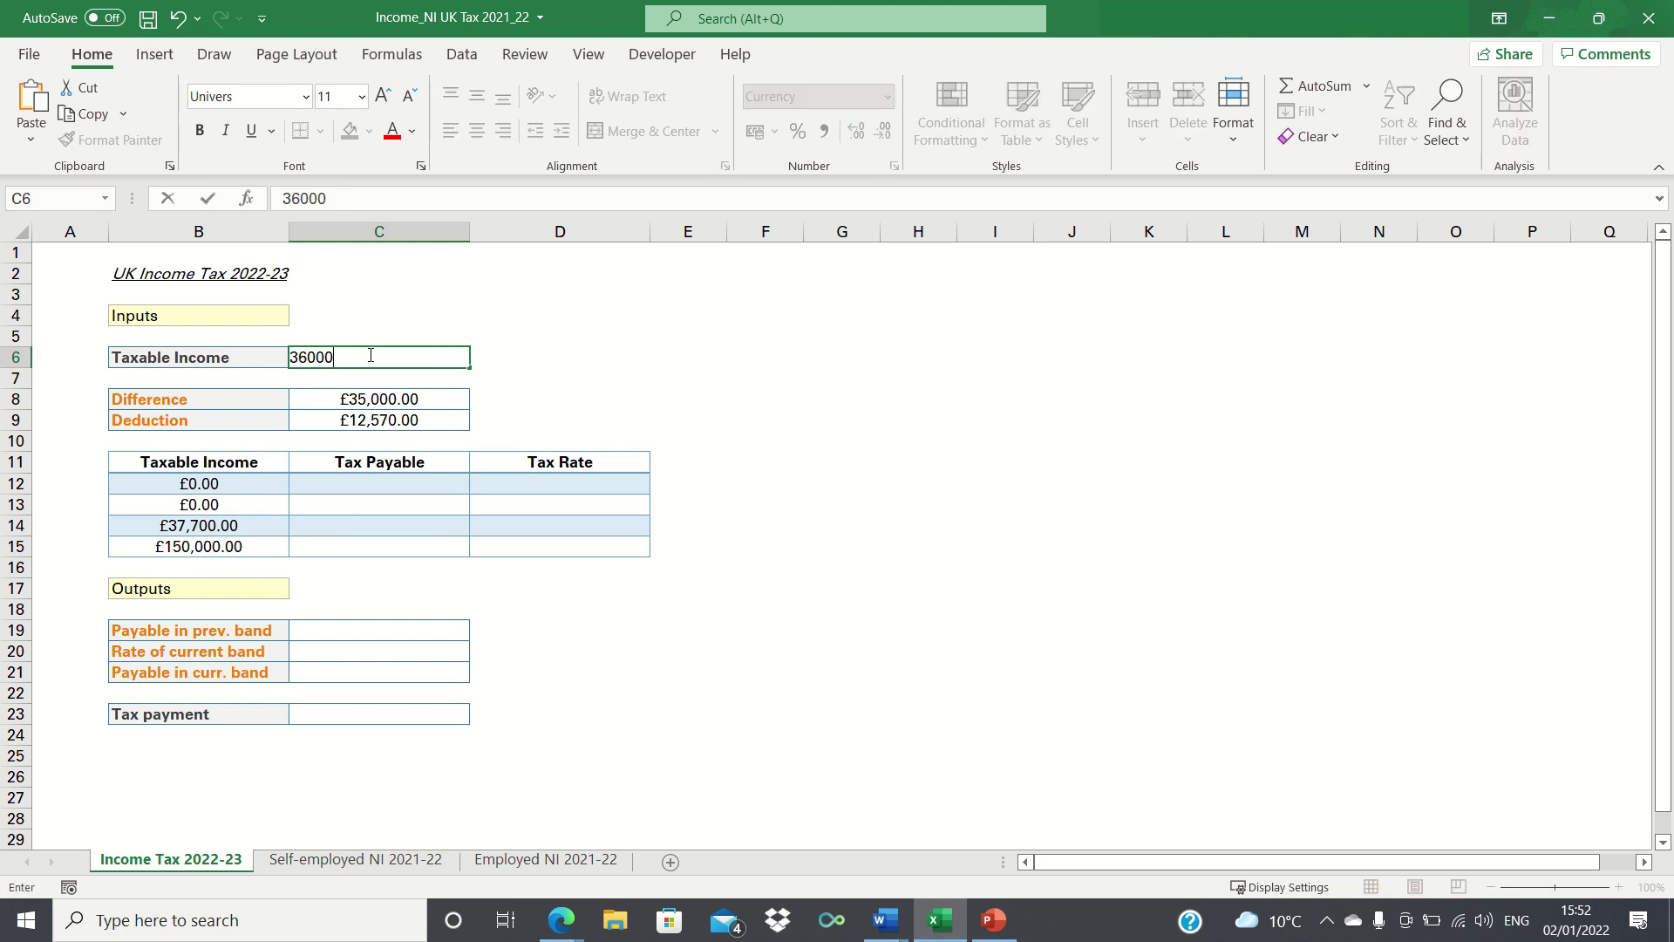
pyautogui.press('Return')
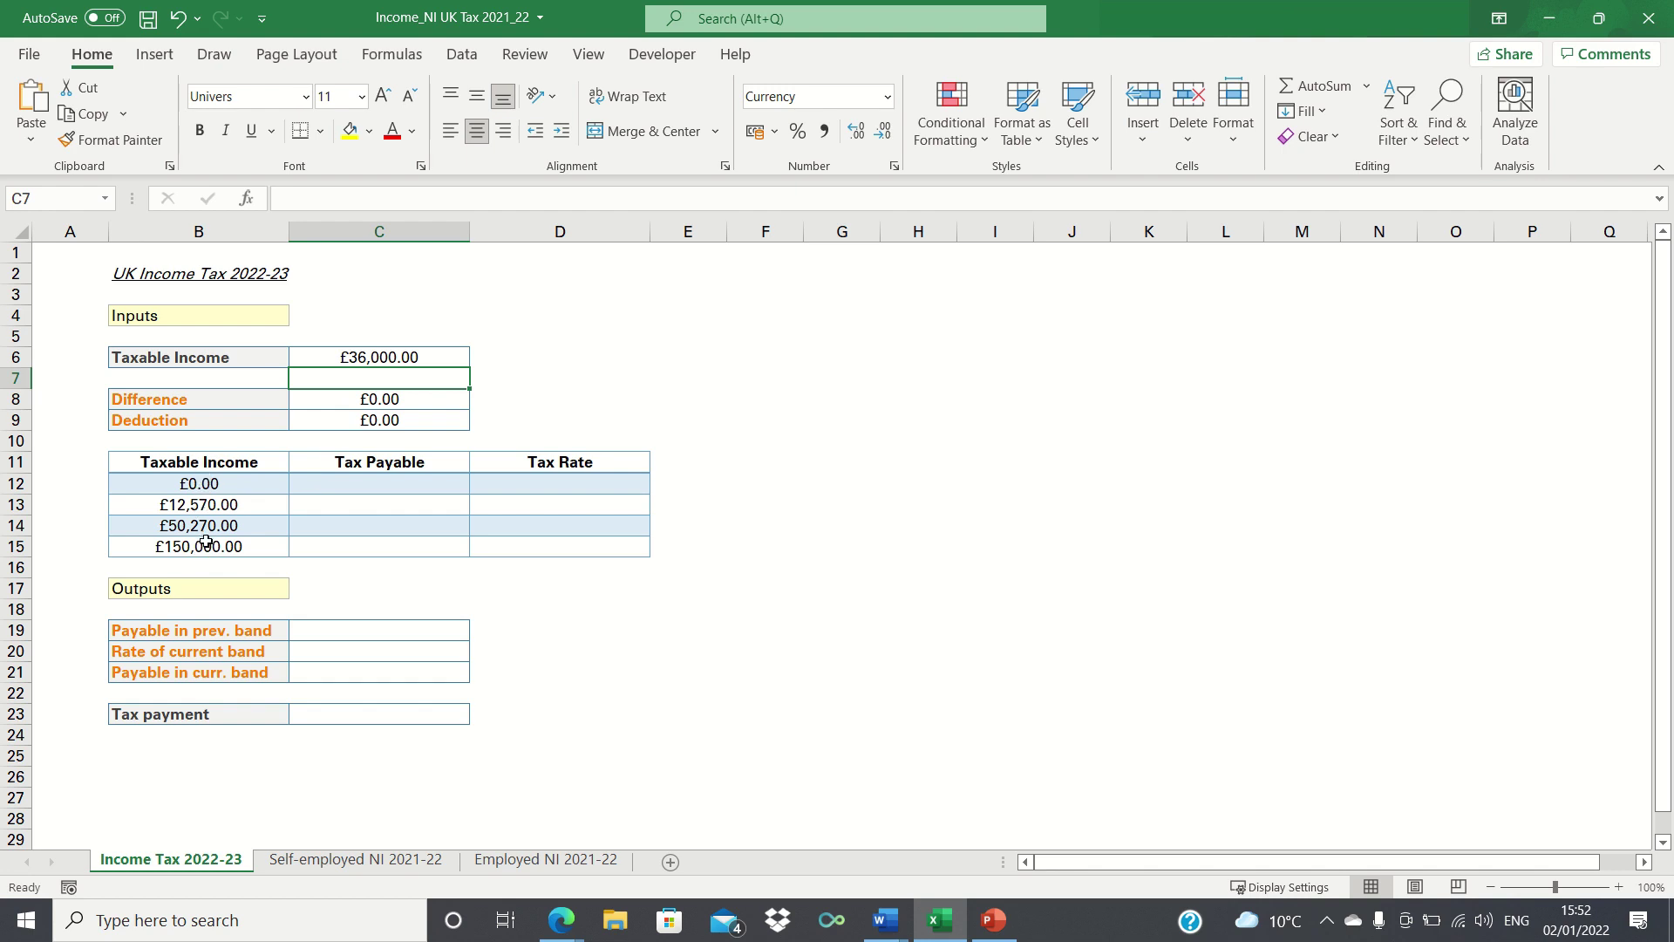
# Fill the Tax Rate column of the band table, D12 to D15, with 0%, 20%, 40% and 45%.
pyautogui.click(339, 482)
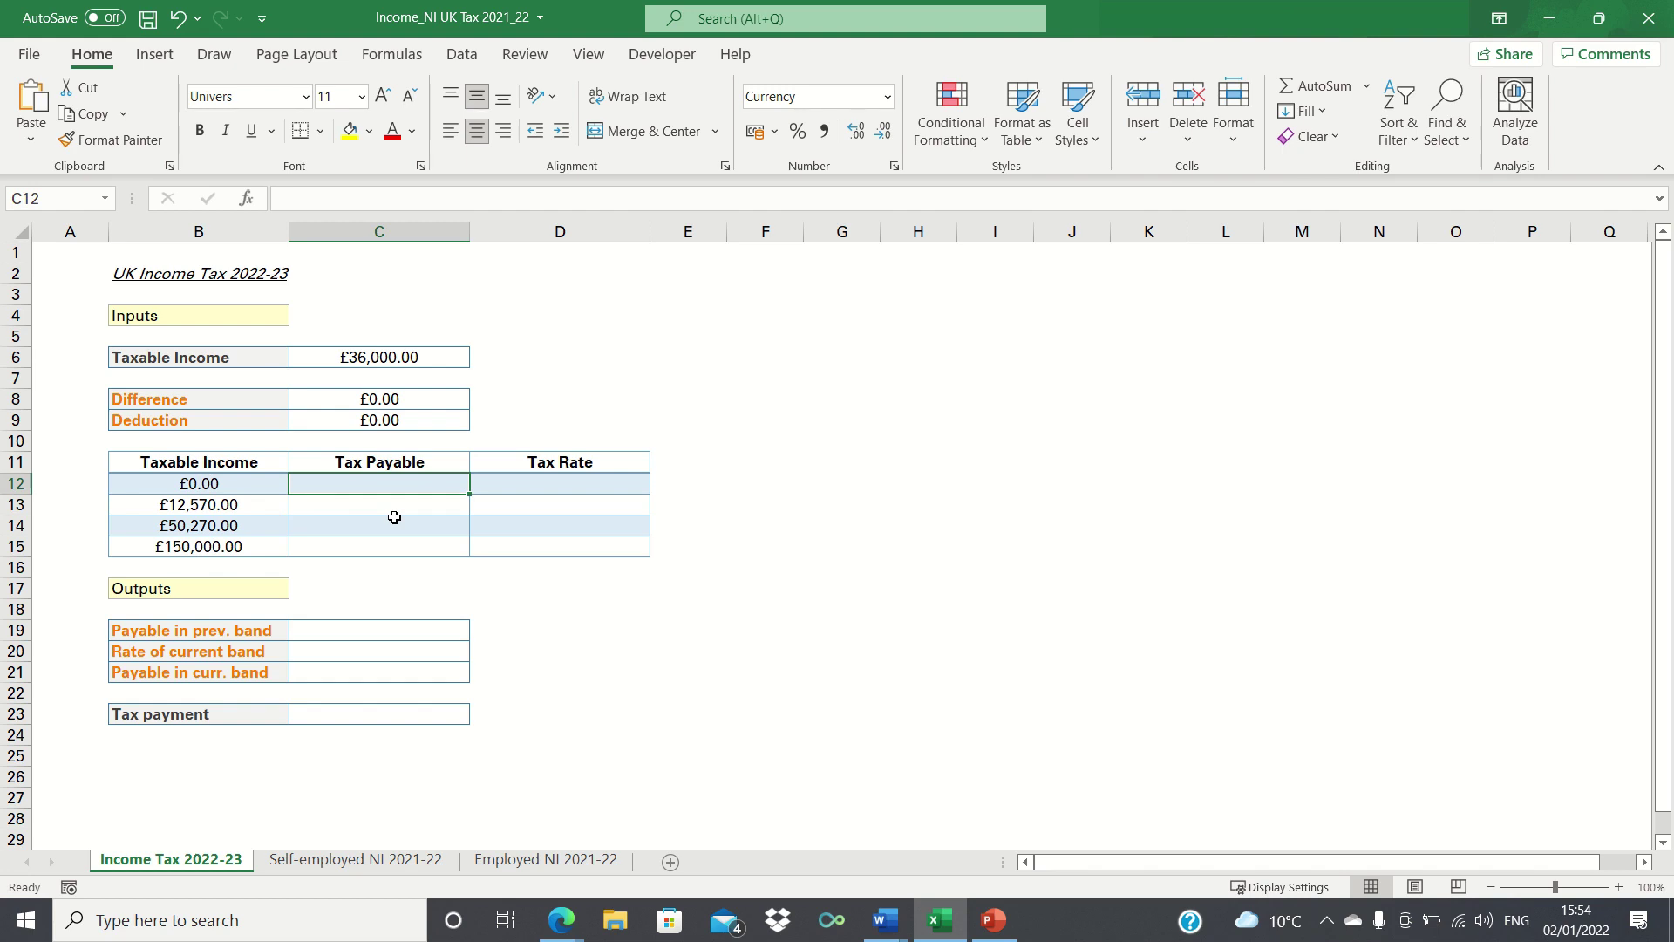
pyautogui.press('Right')
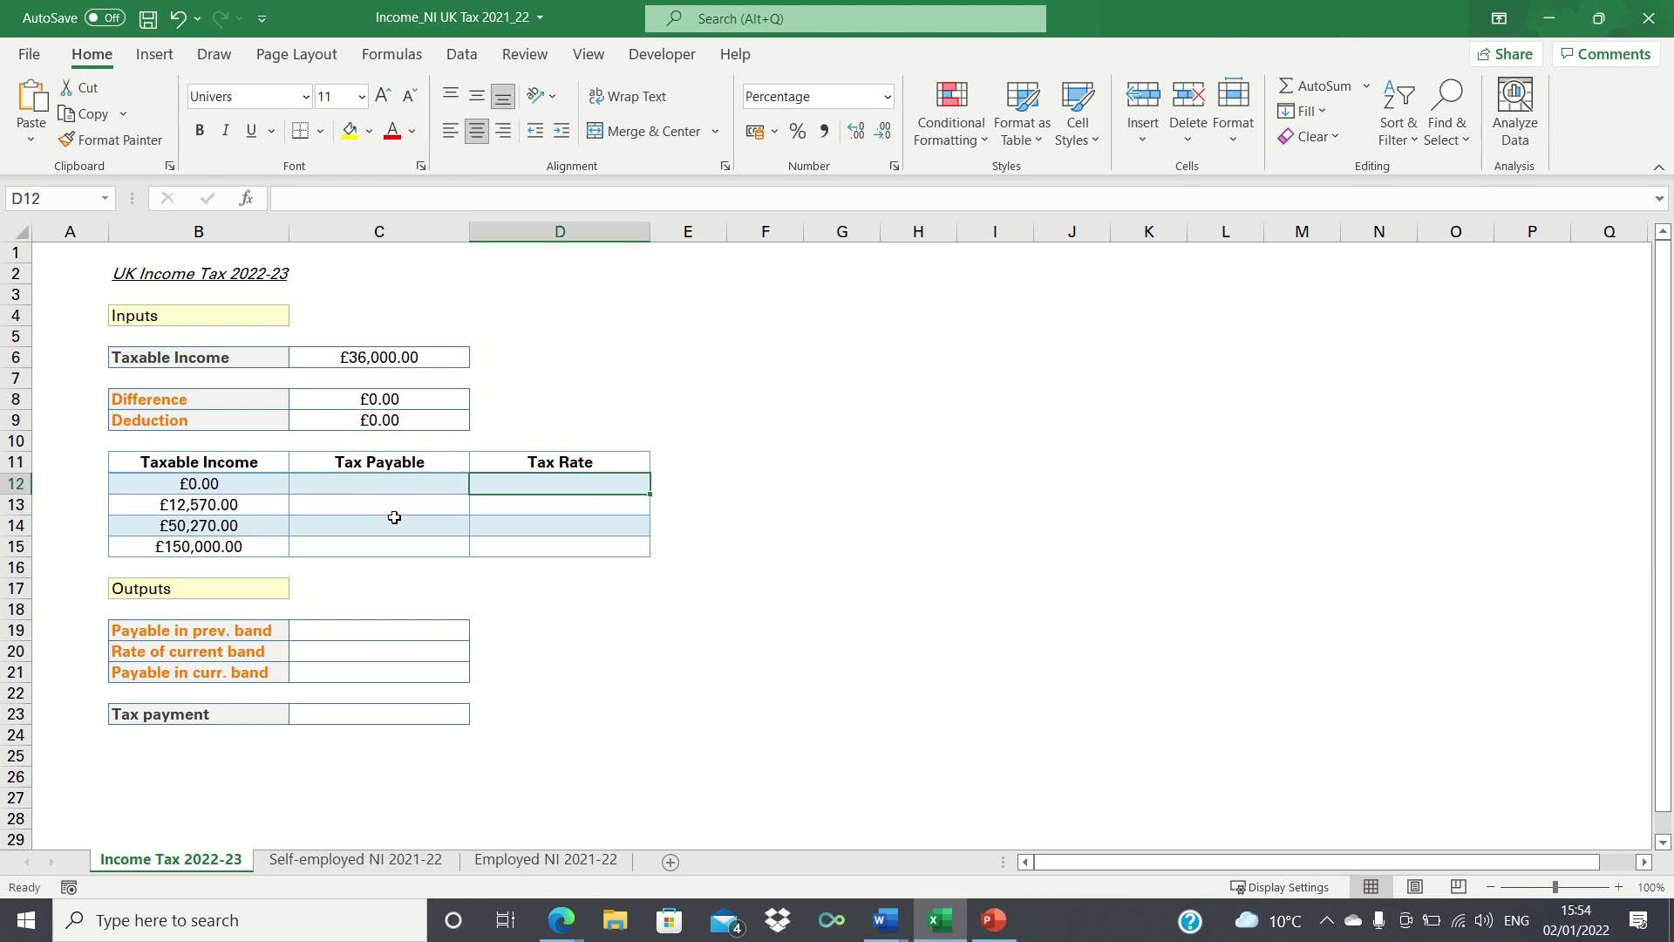
pyautogui.write('0')
pyautogui.press('Return')
pyautogui.write('20')
pyautogui.press('Return')
pyautogui.write('40')
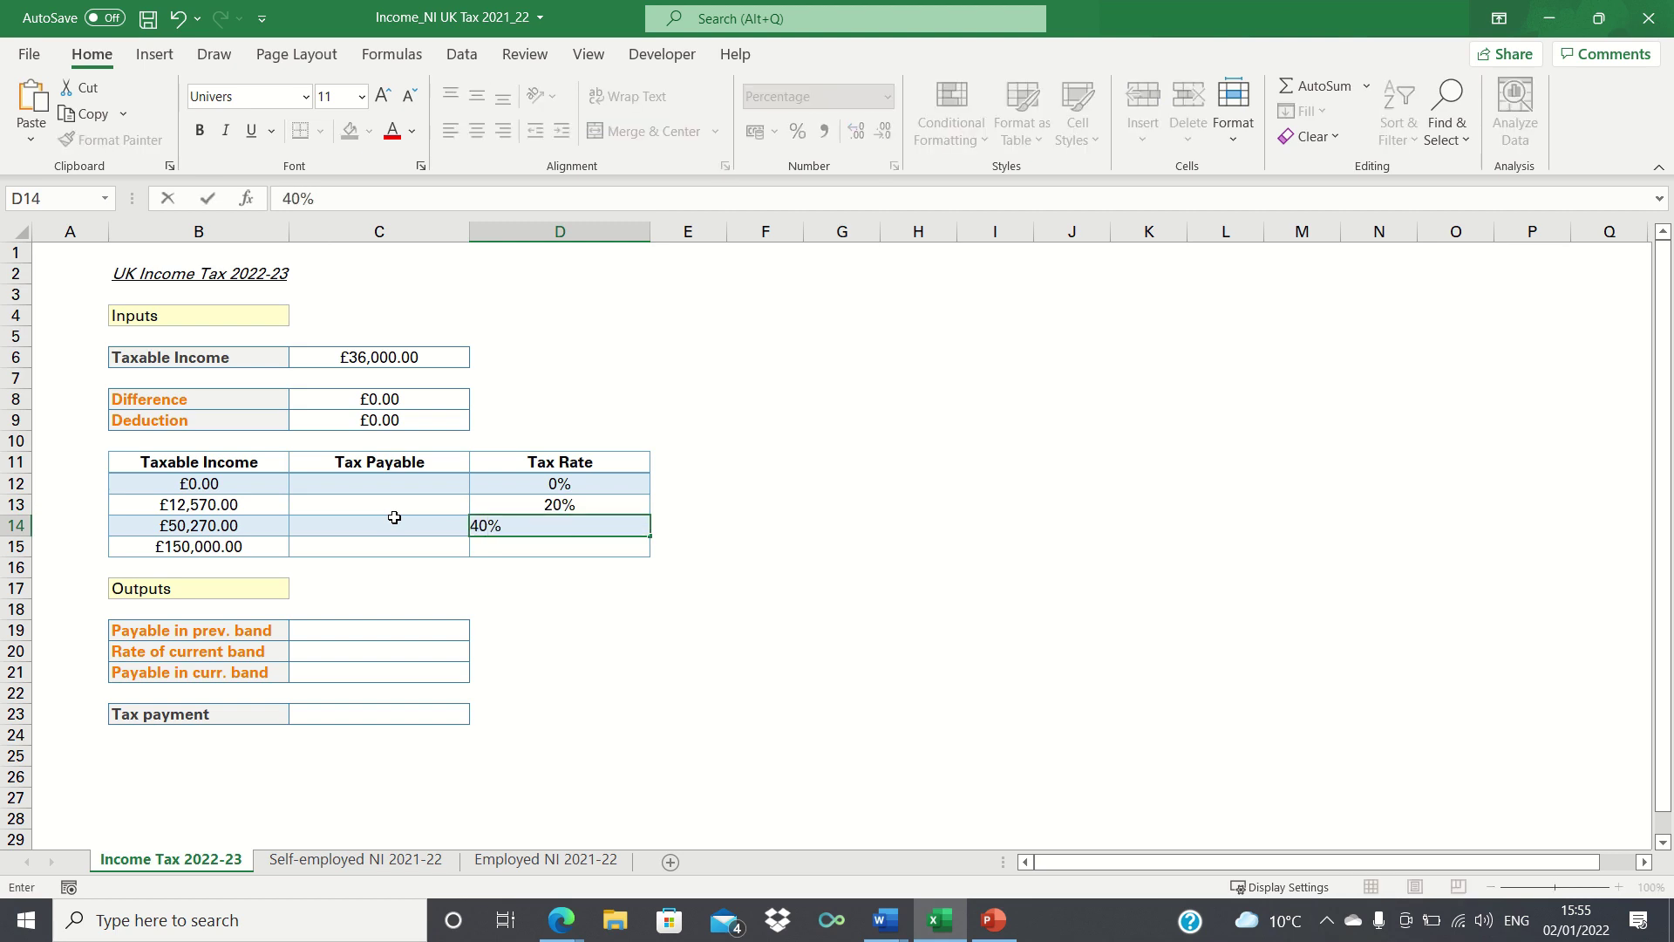
pyautogui.press('Return')
pyautogui.write('45')
pyautogui.press('Return')
# Enter 0 as the Tax Payable for the first two bands, in cells C12 and C13.
pyautogui.press('Up')
pyautogui.press('Up')
pyautogui.press('Up')
pyautogui.press('Up')
pyautogui.press('Up')
pyautogui.press('Left')
pyautogui.press('Down')
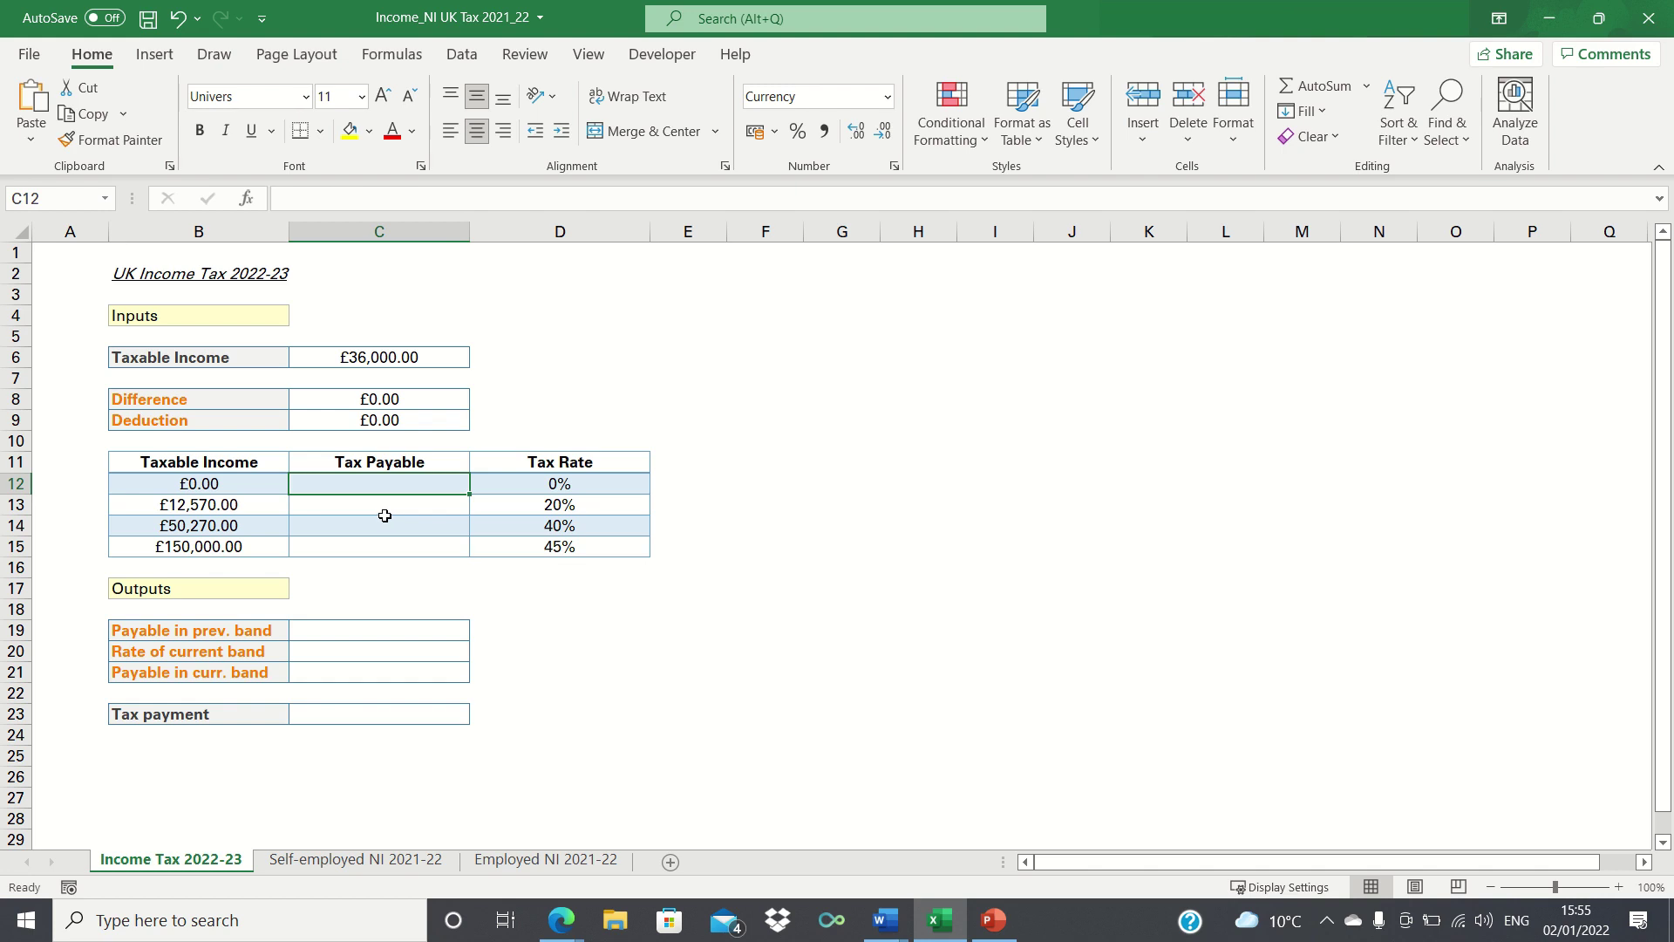
pyautogui.write('0')
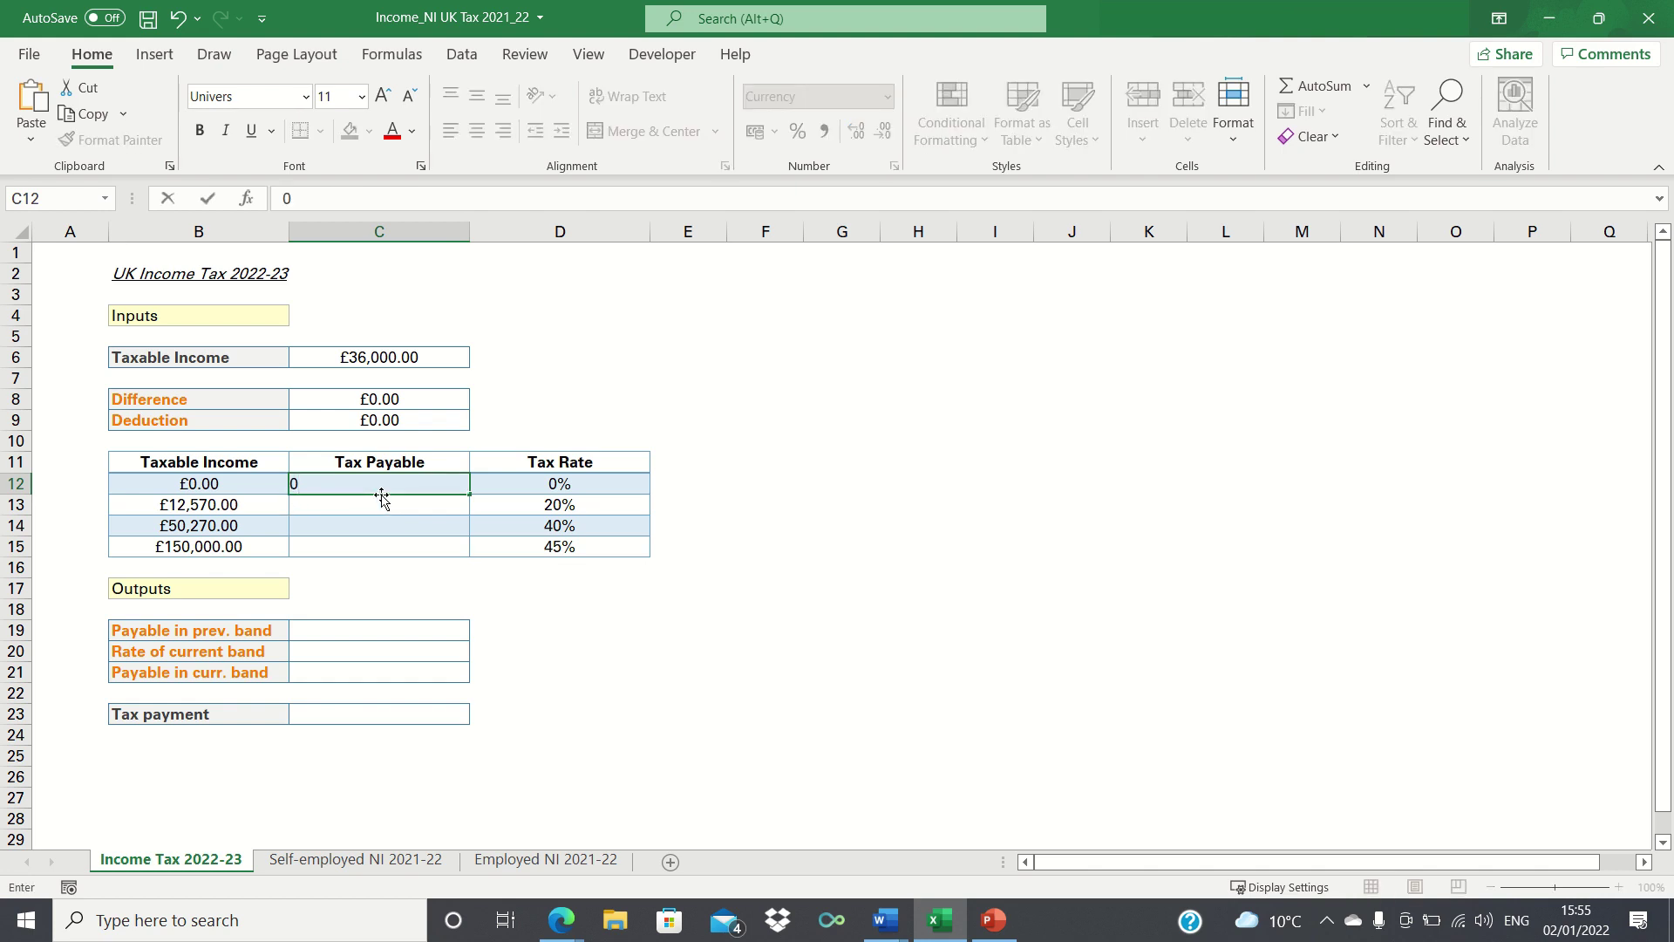
pyautogui.press('Return')
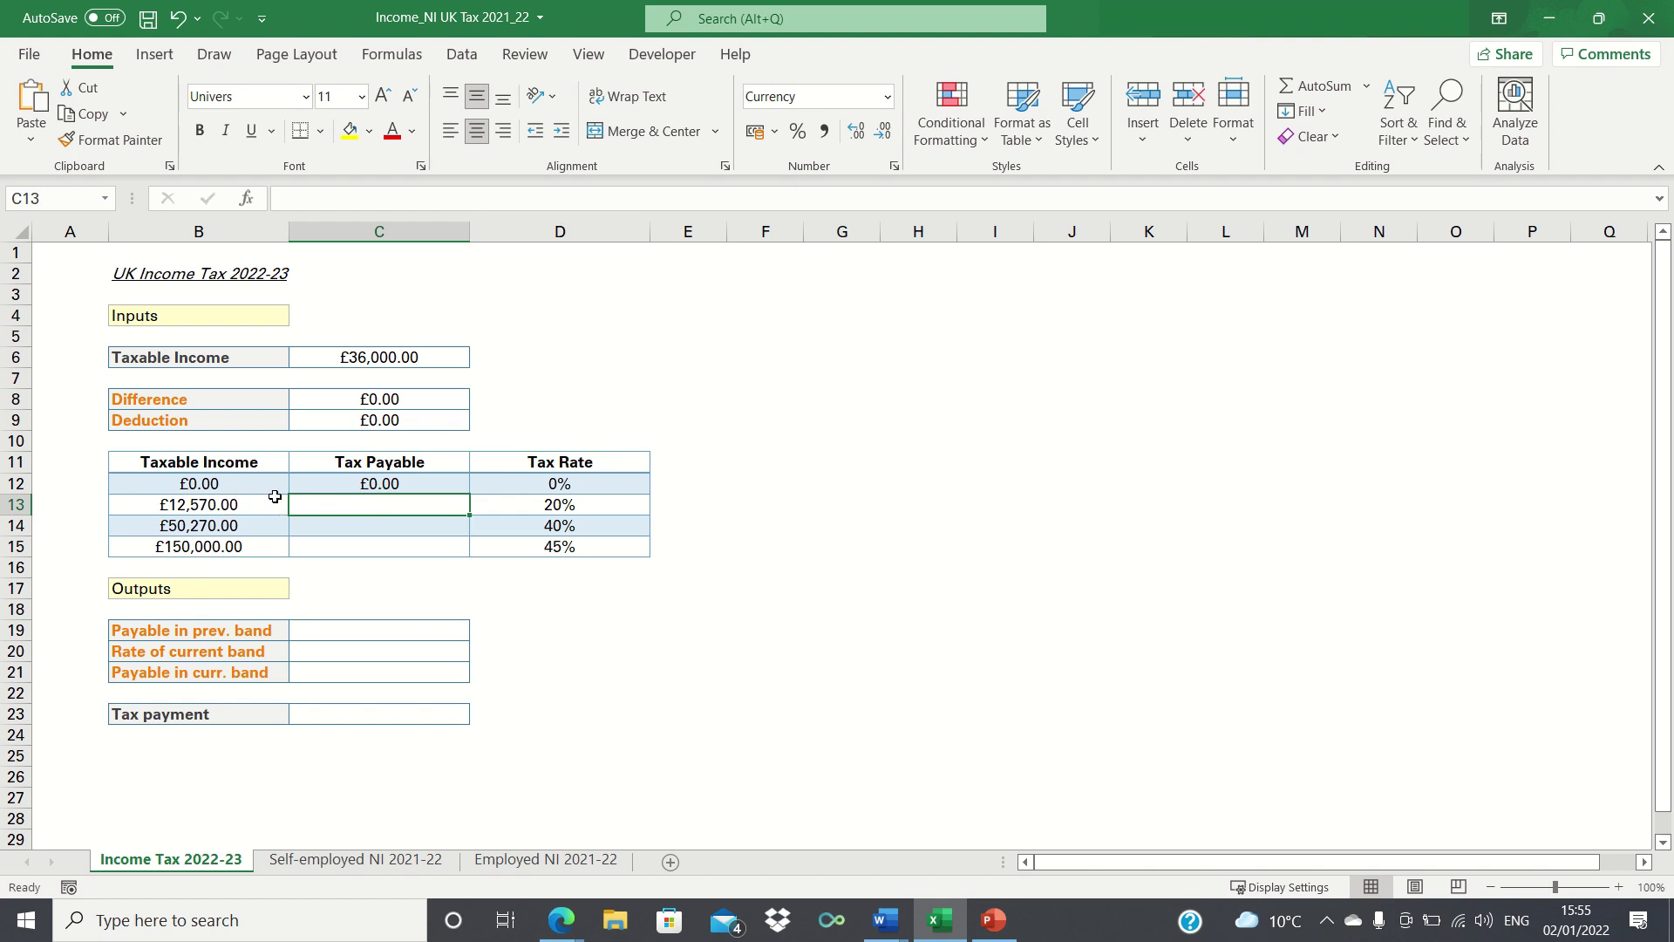
pyautogui.write('0')
pyautogui.press('Return')
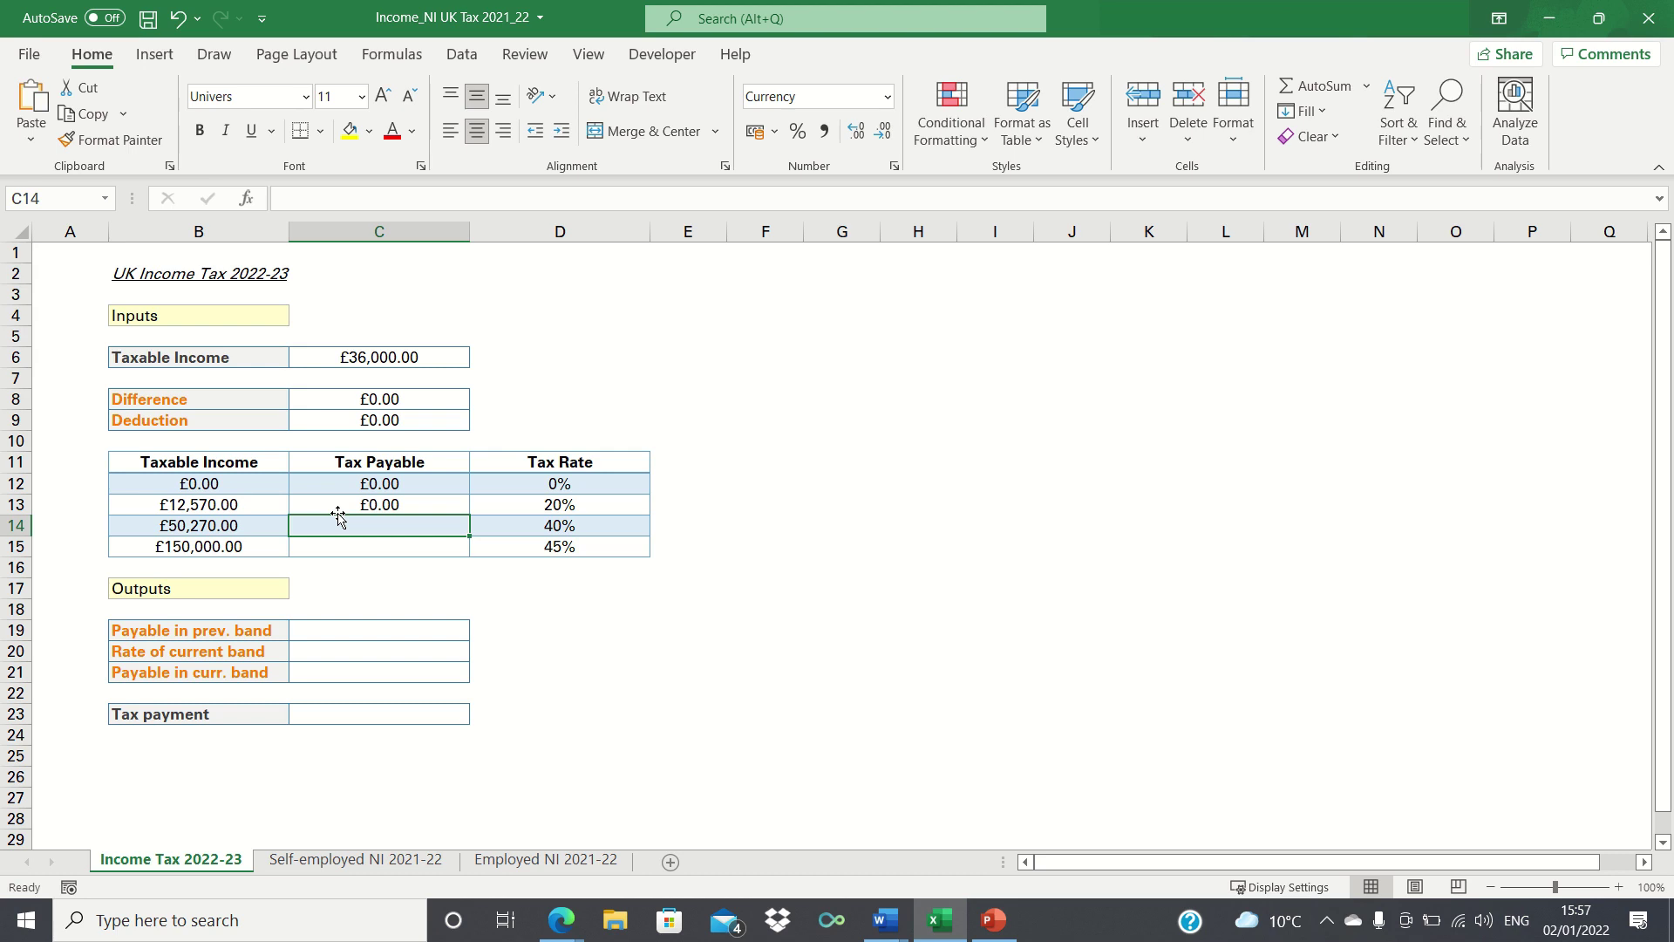
# Enter the cumulative Tax Payable formula =C13+(B14-B13)*D13 in cell C14.
pyautogui.write('=')
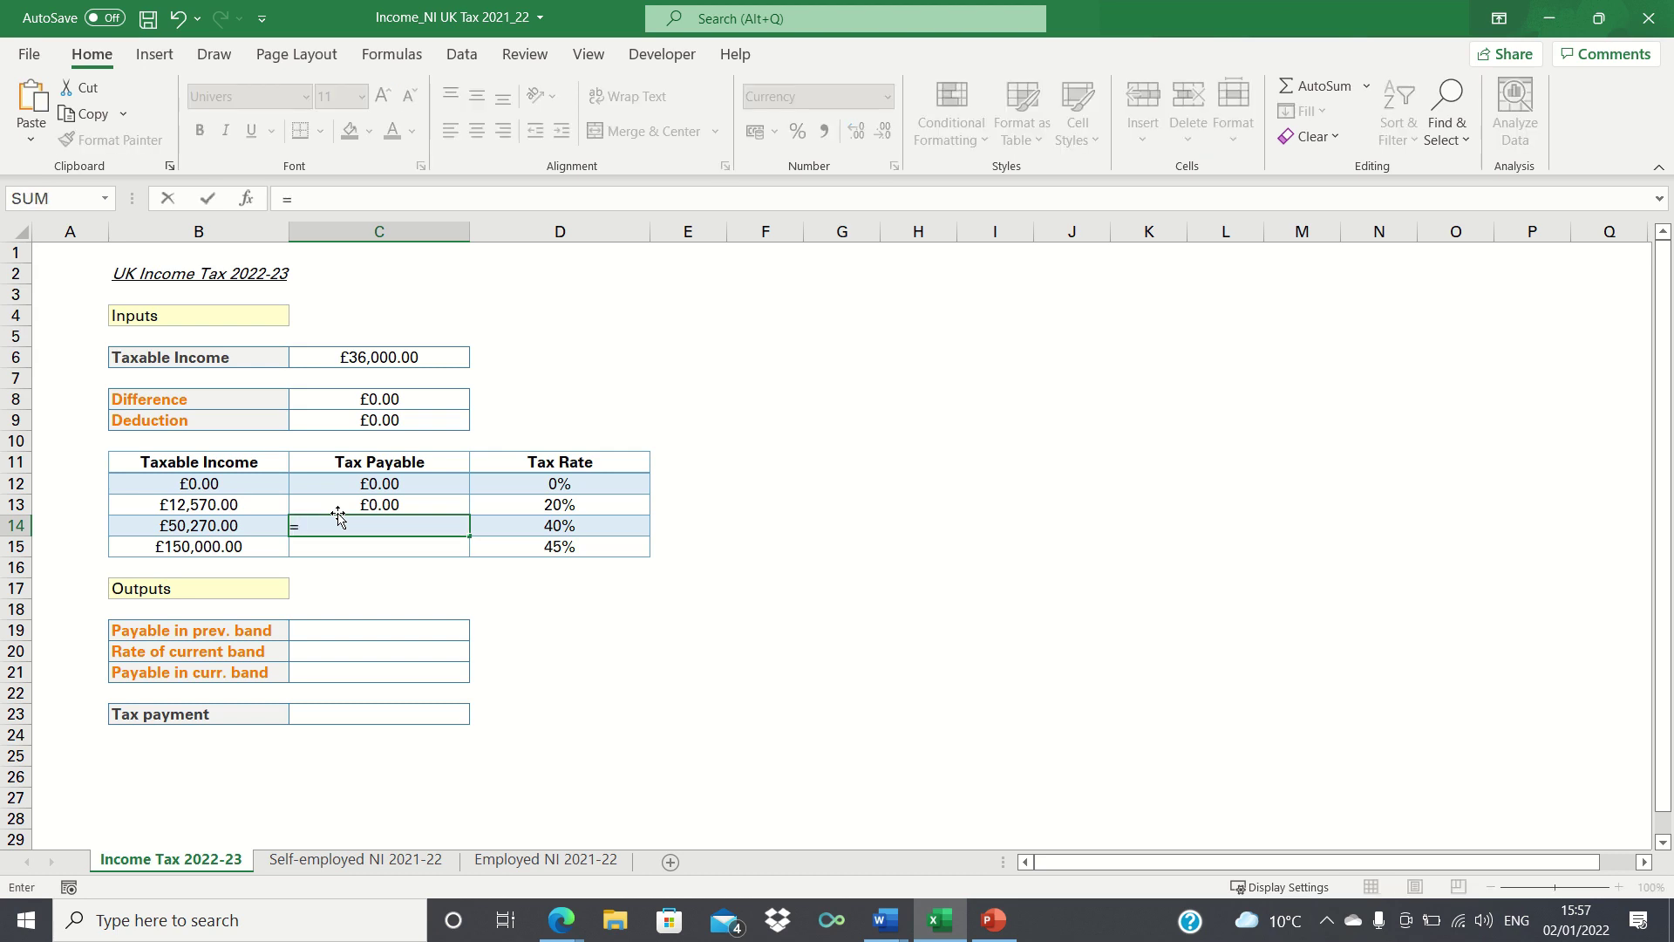
pyautogui.click(338, 511)
pyautogui.write('+')
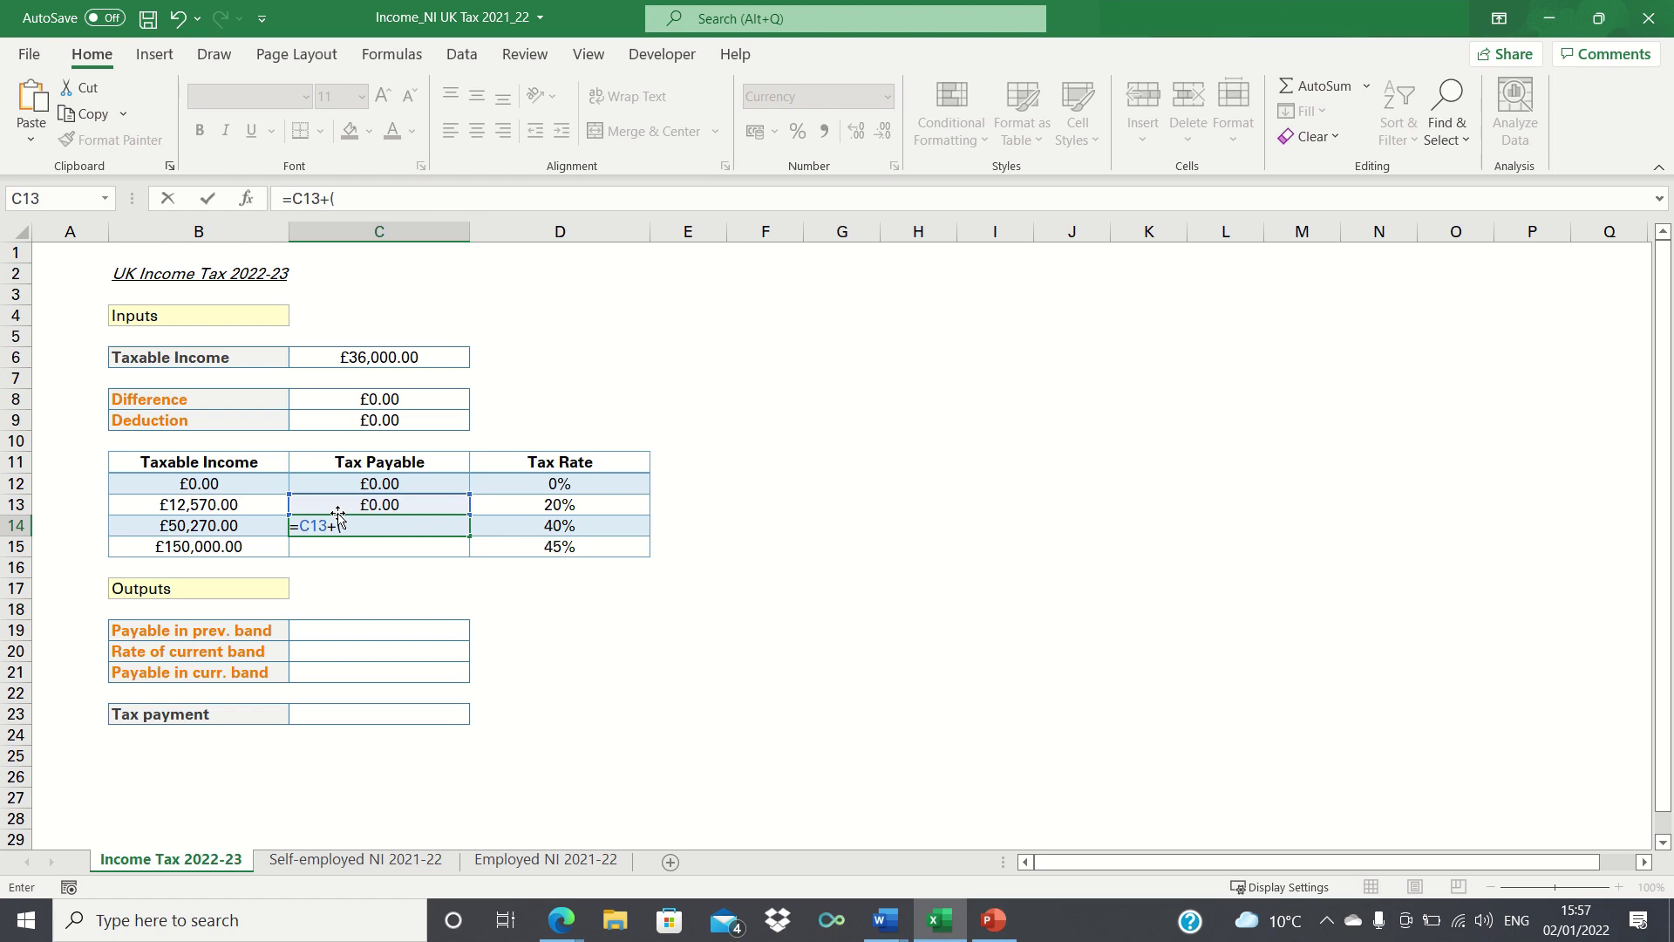
pyautogui.write('(')
pyautogui.press('Left')
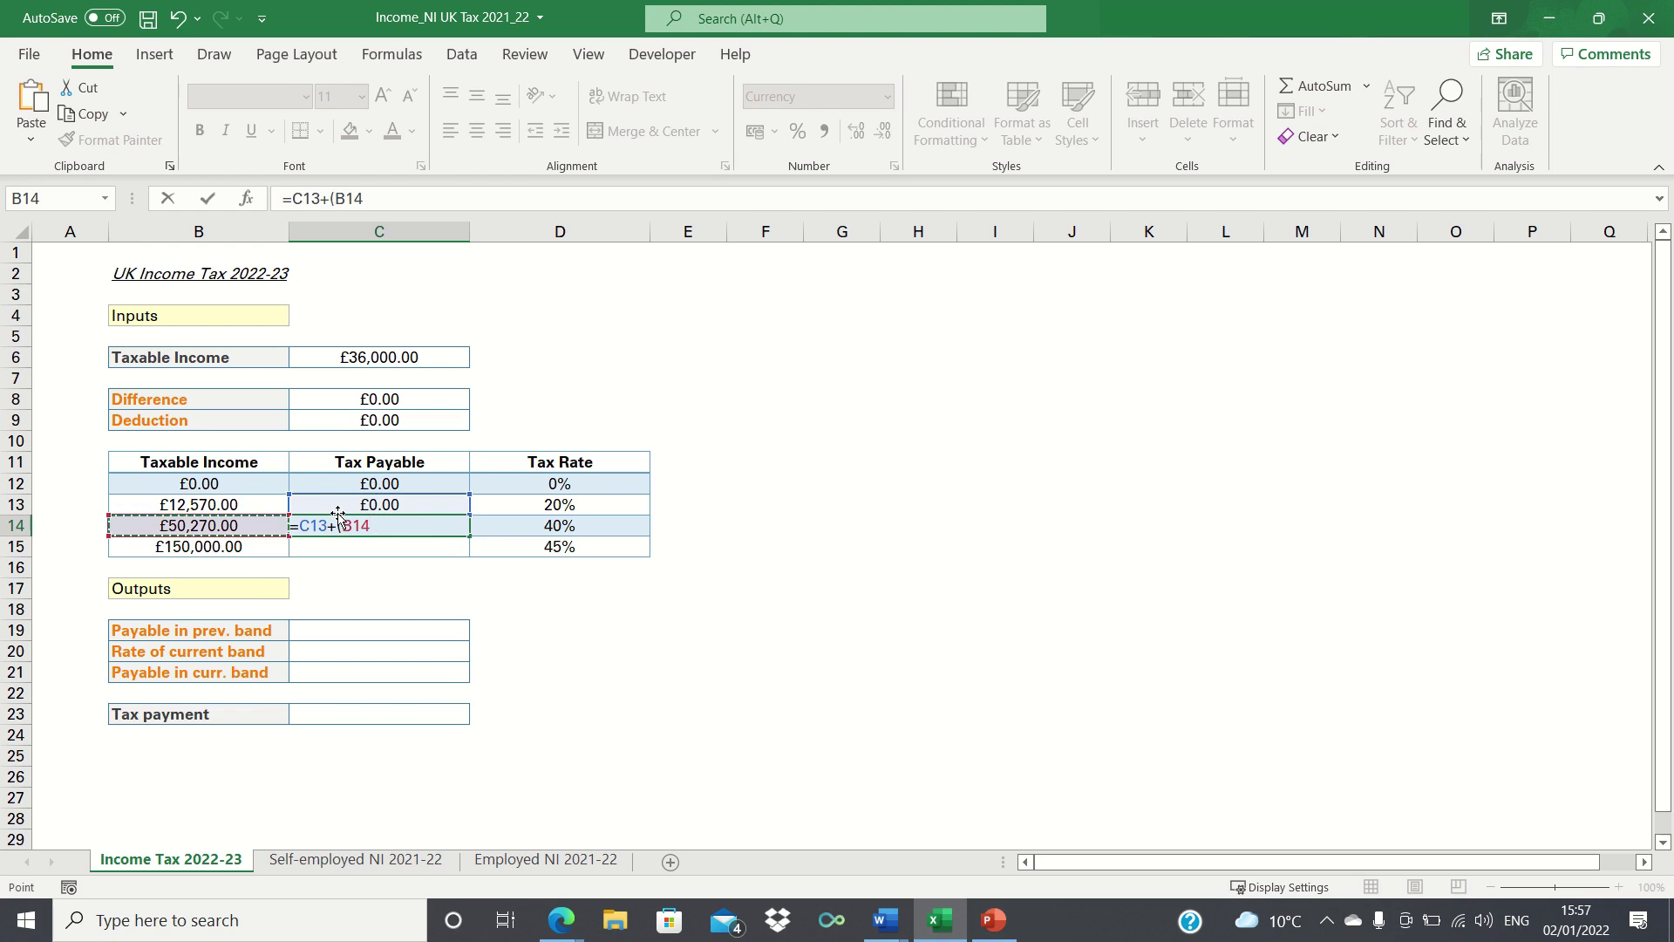
pyautogui.write('-')
pyautogui.press('Left')
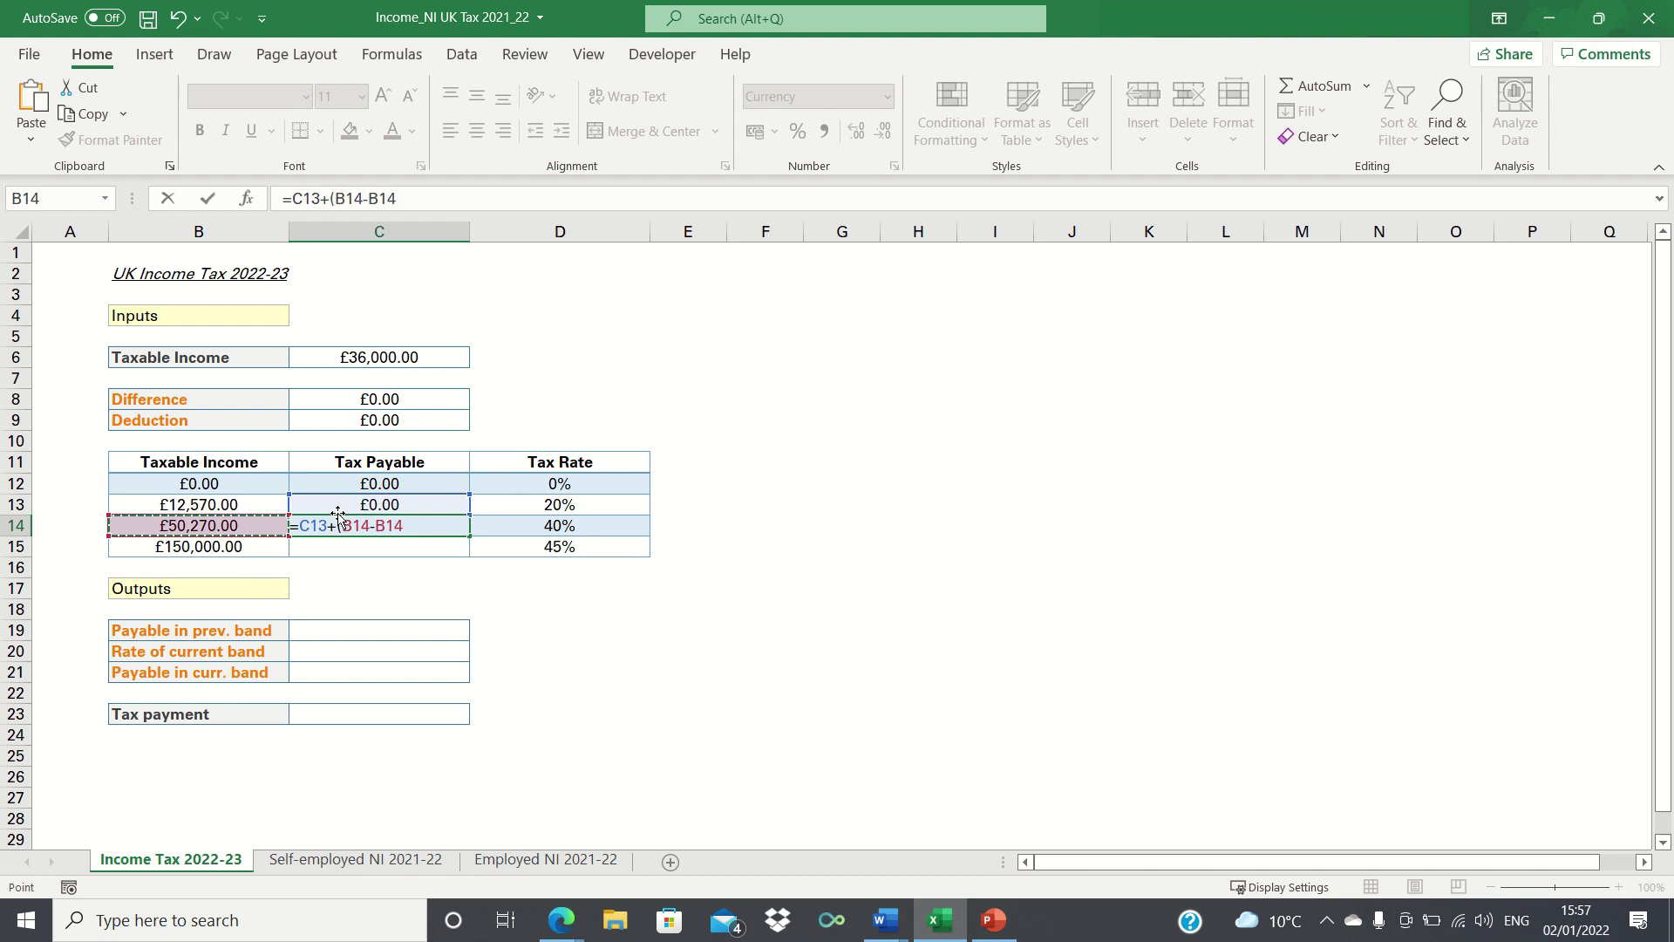
pyautogui.press('Up')
pyautogui.write(')')
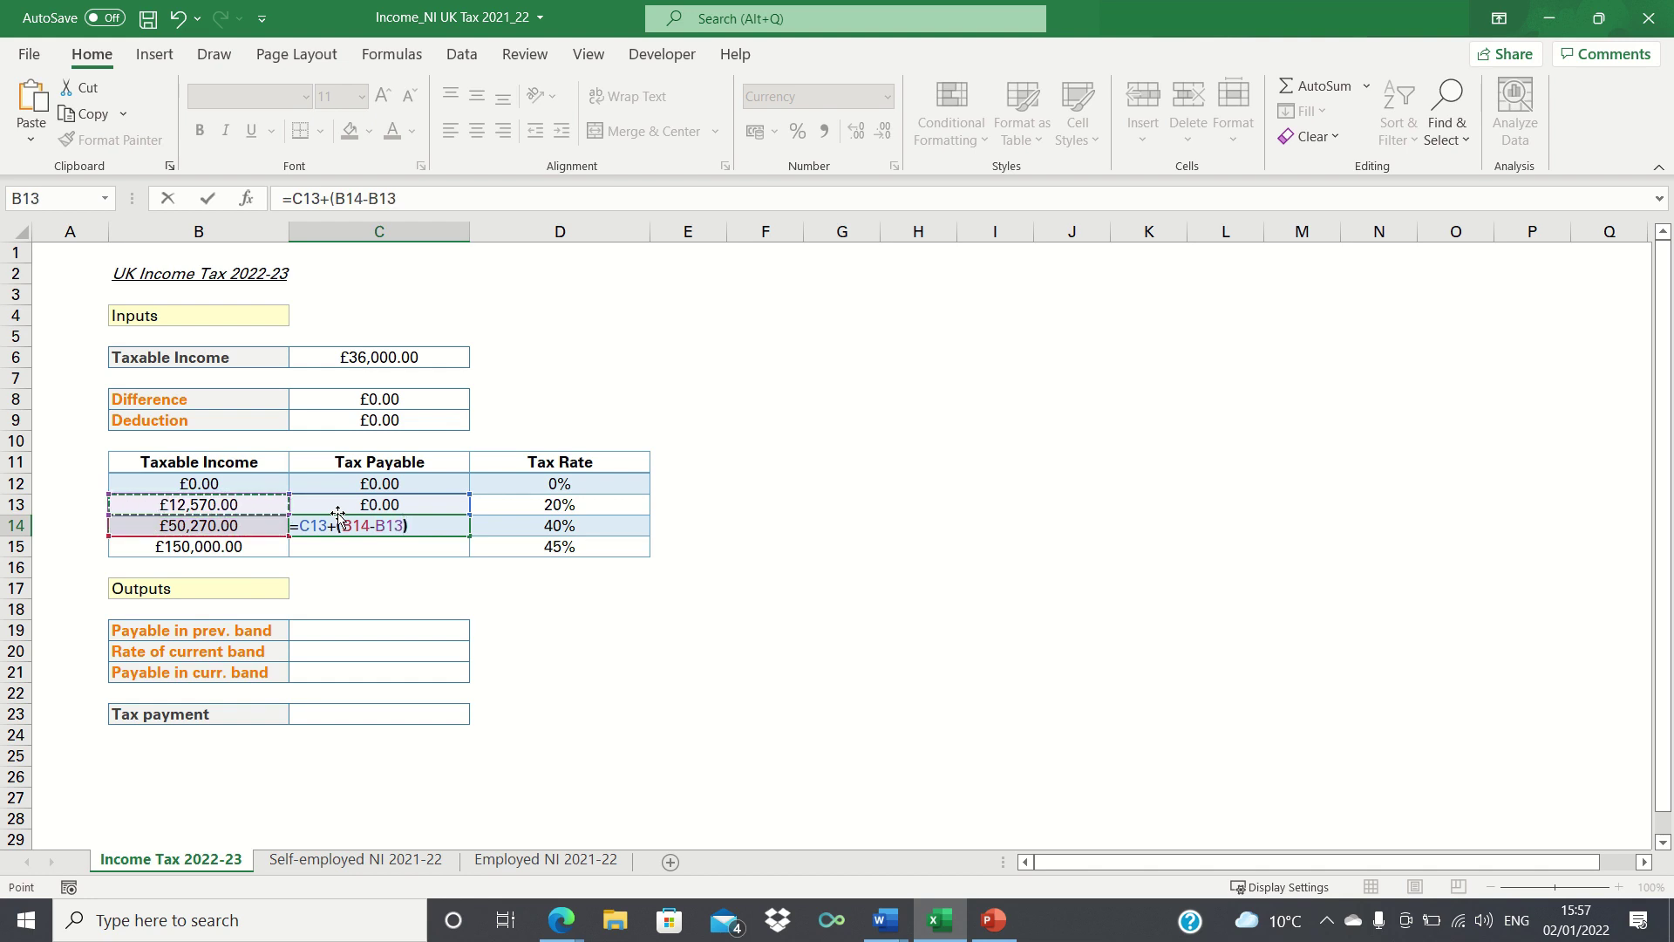
pyautogui.write('*')
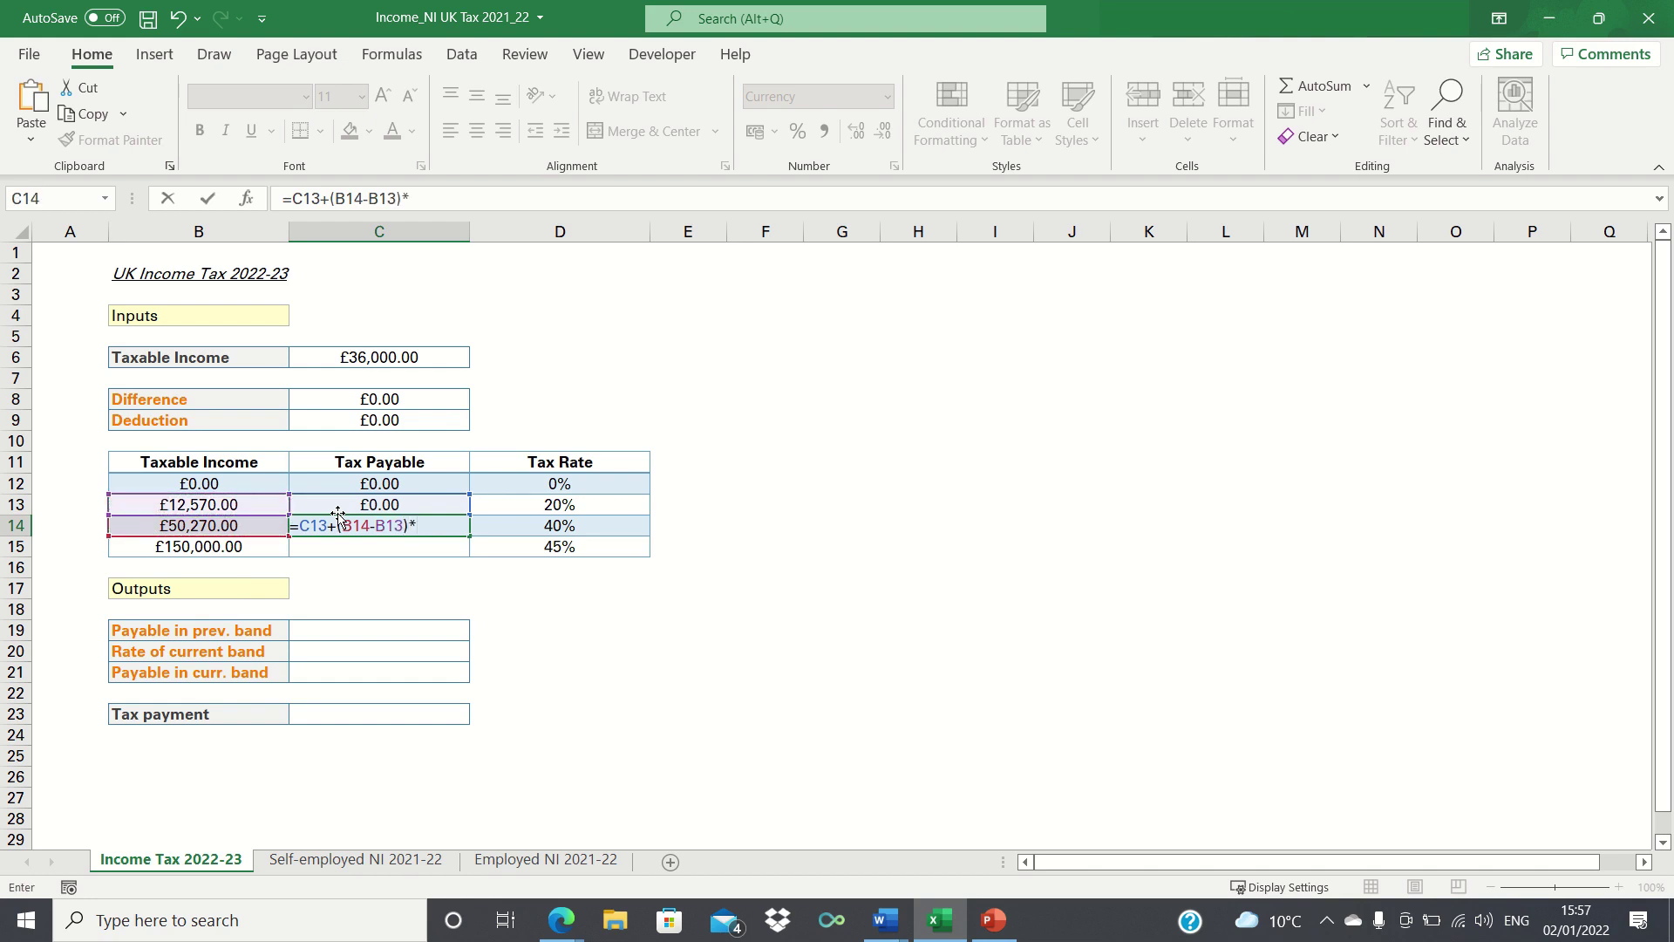
pyautogui.press('Up')
pyautogui.press('Right')
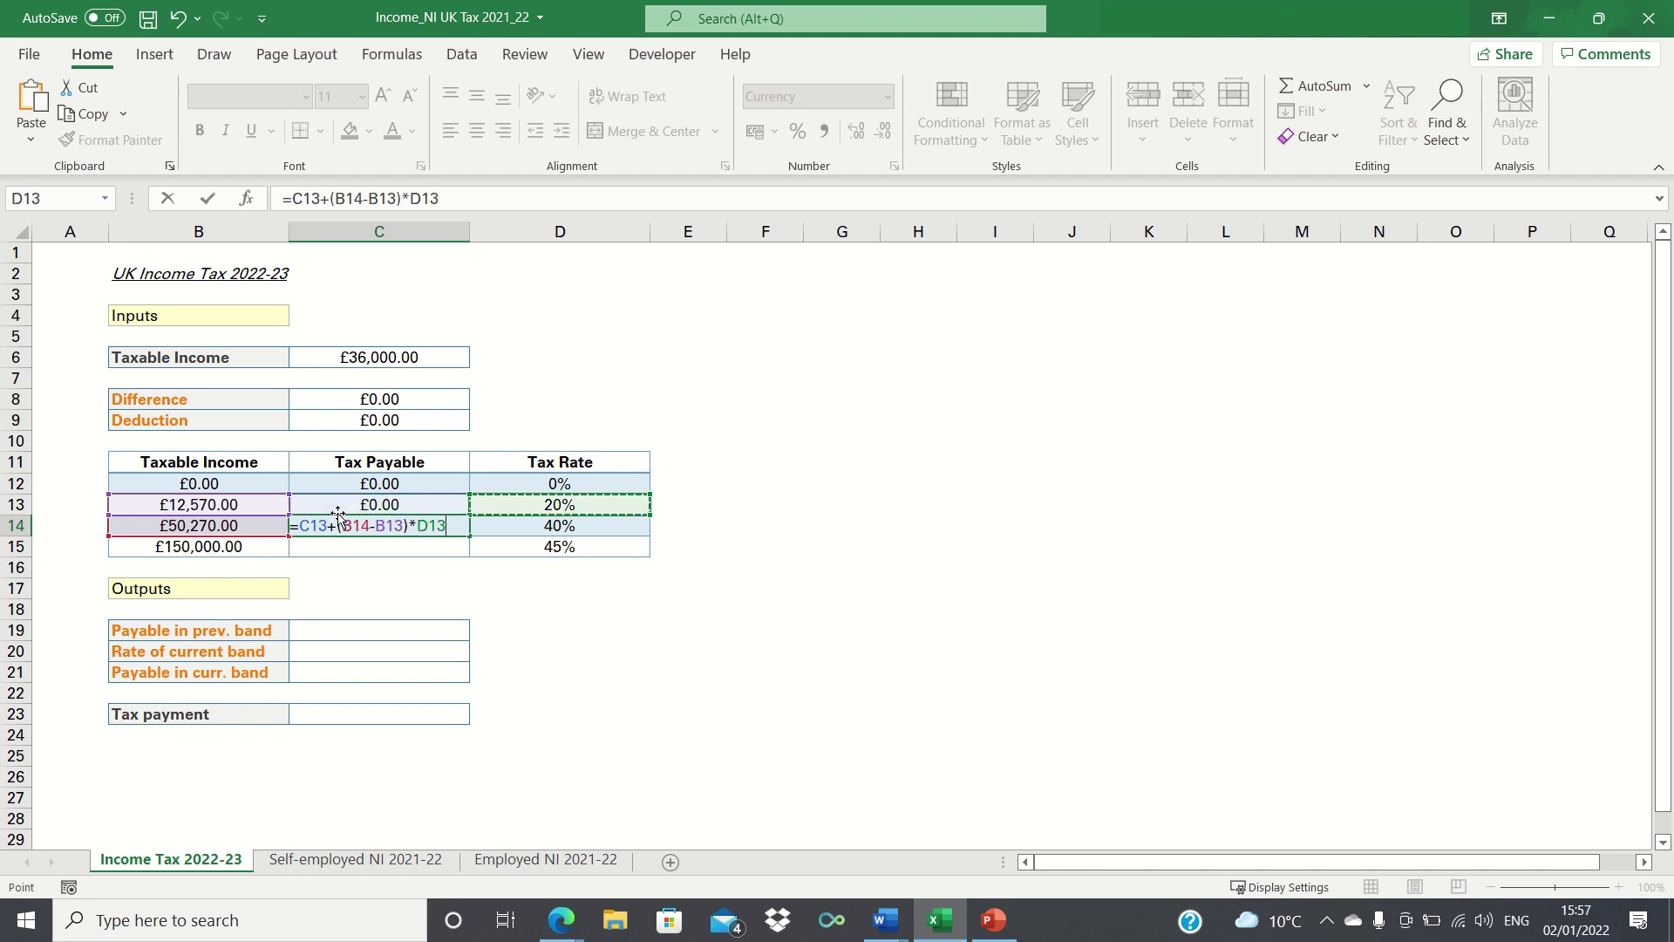
pyautogui.press('Return')
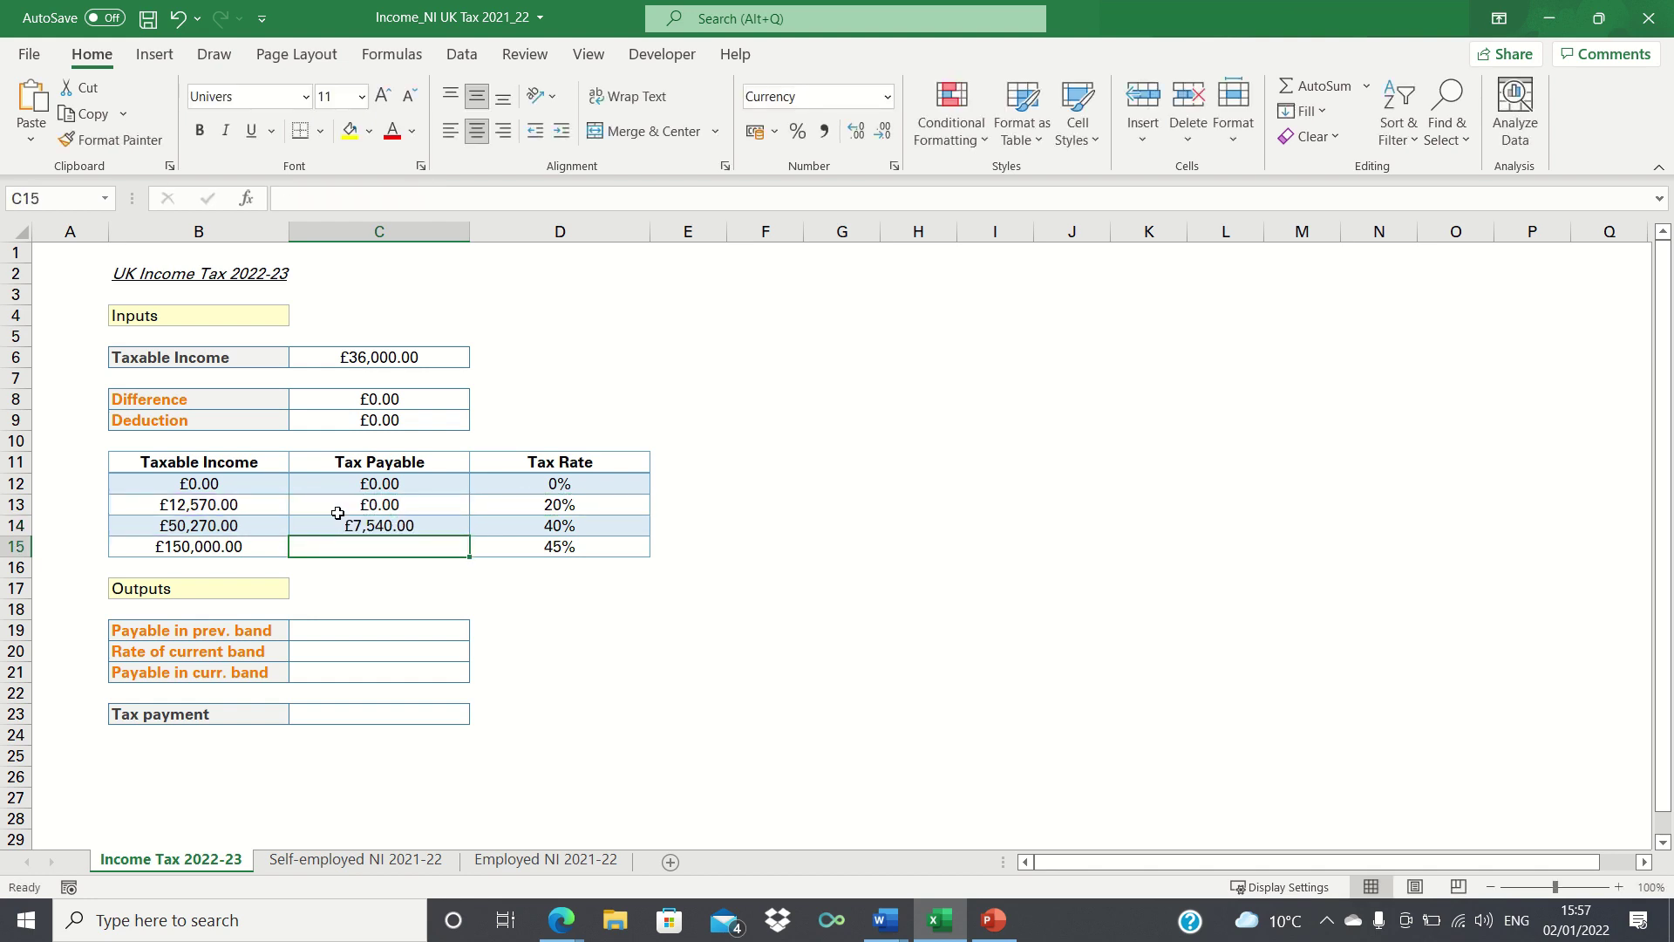
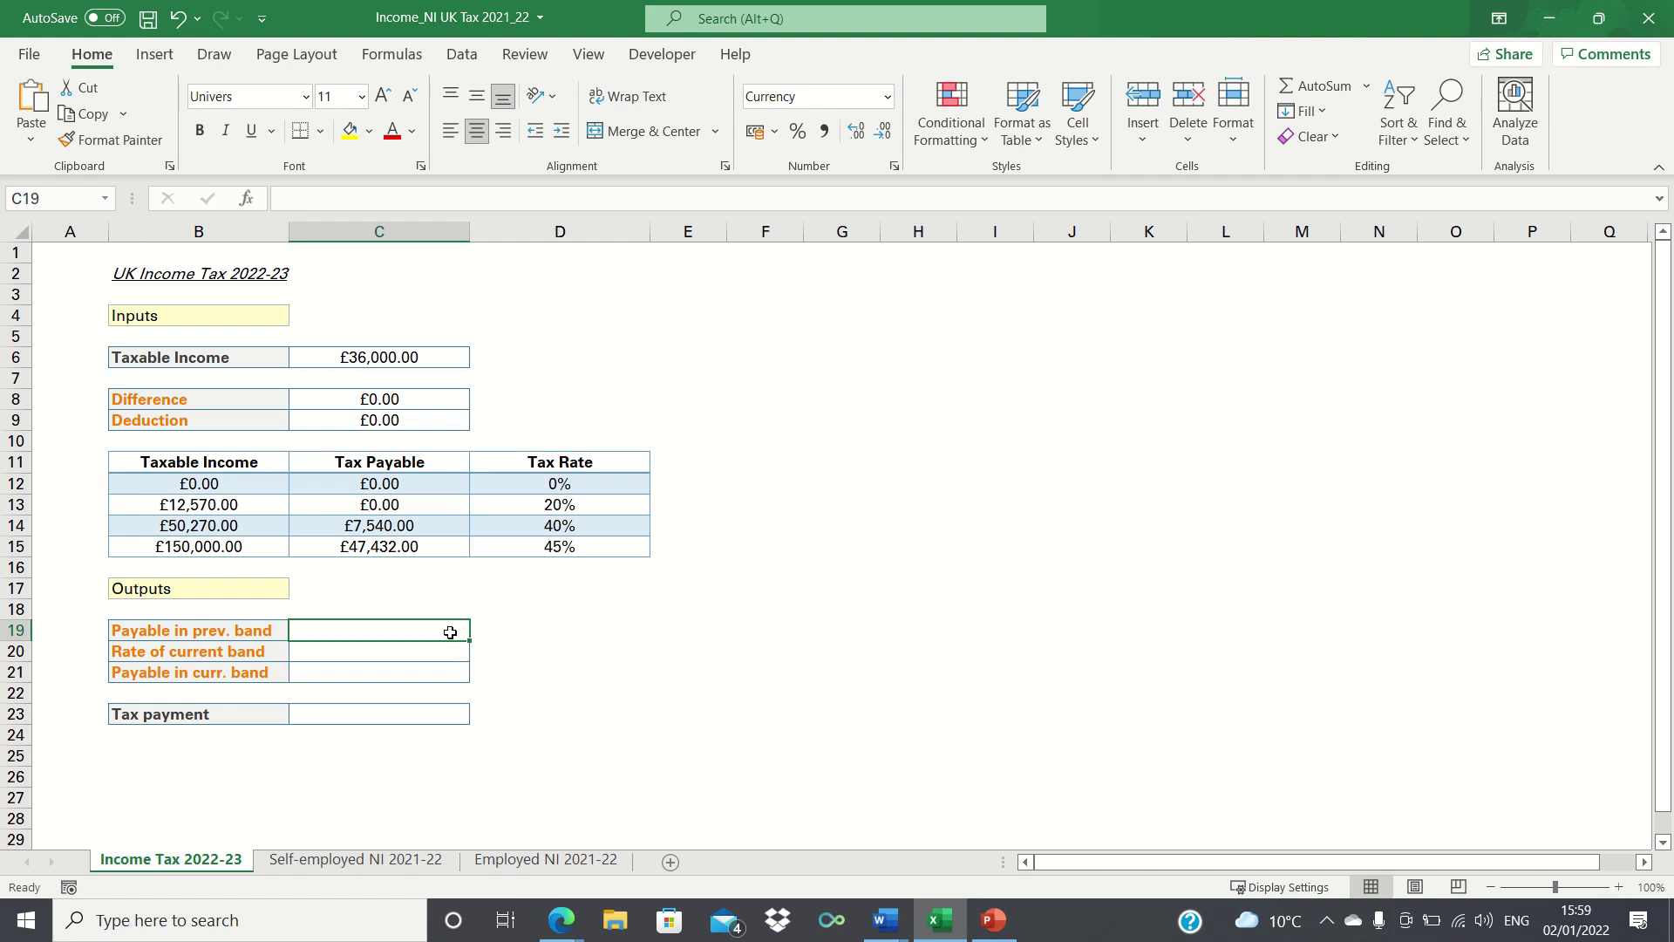
# Enter the Payable in prev. band formula =VLOOKUP(C6,B12:D15,2,1) in cell C19.
pyautogui.write('=')
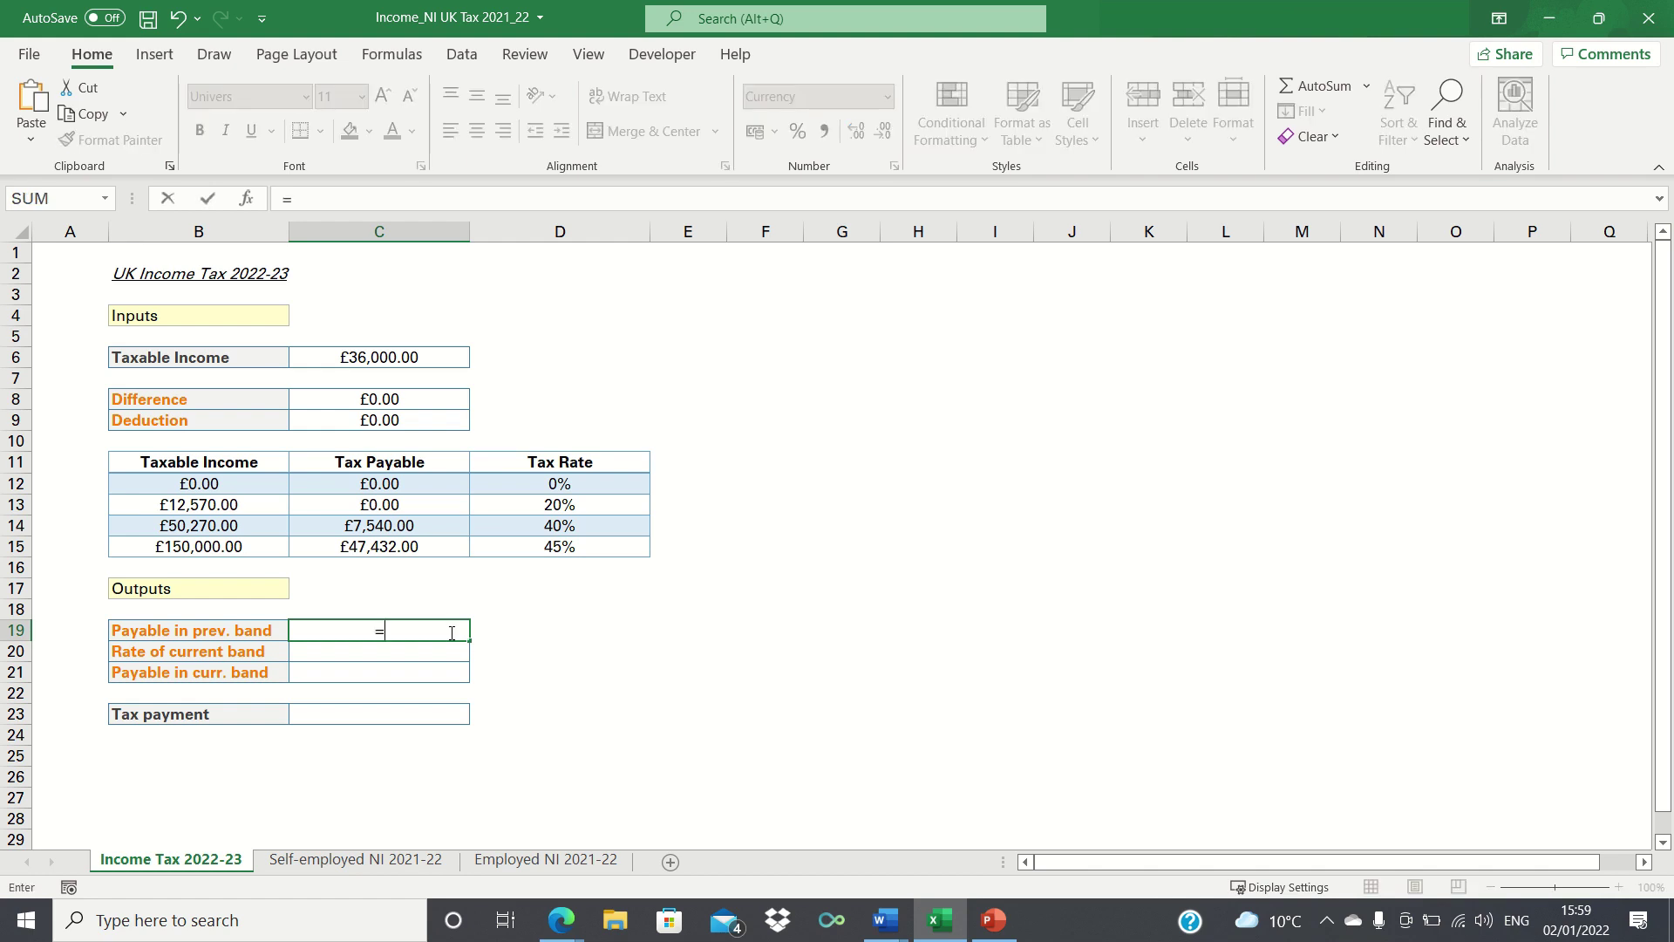
pyautogui.write('VLOOKUP(')
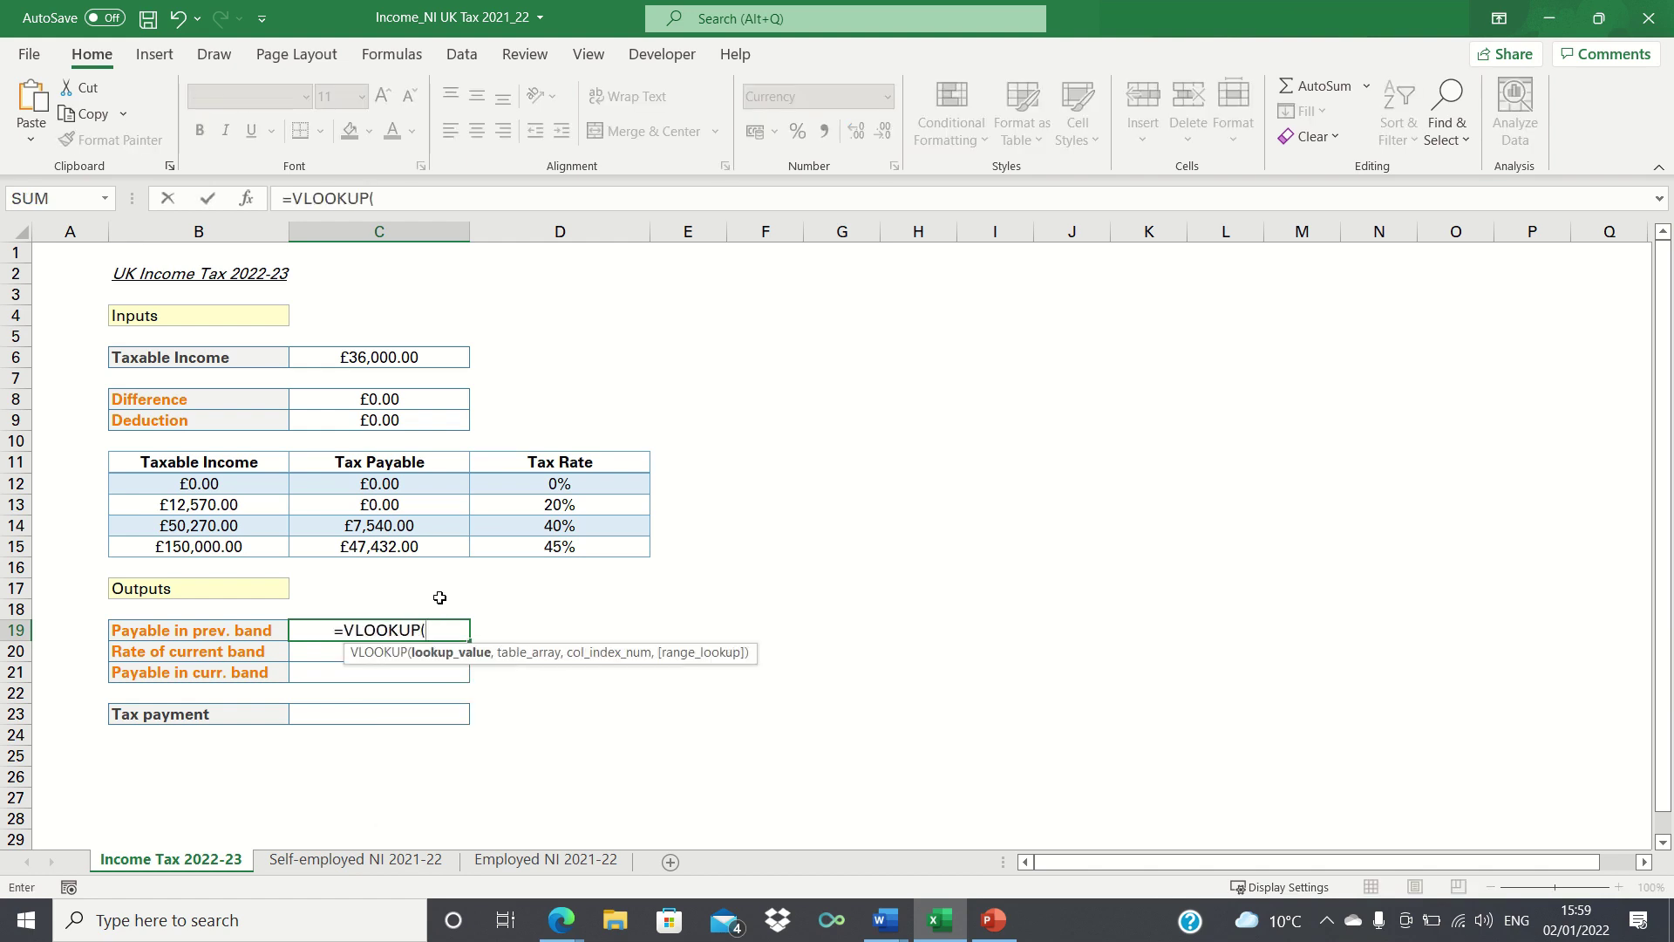
pyautogui.click(397, 355)
pyautogui.write(',')
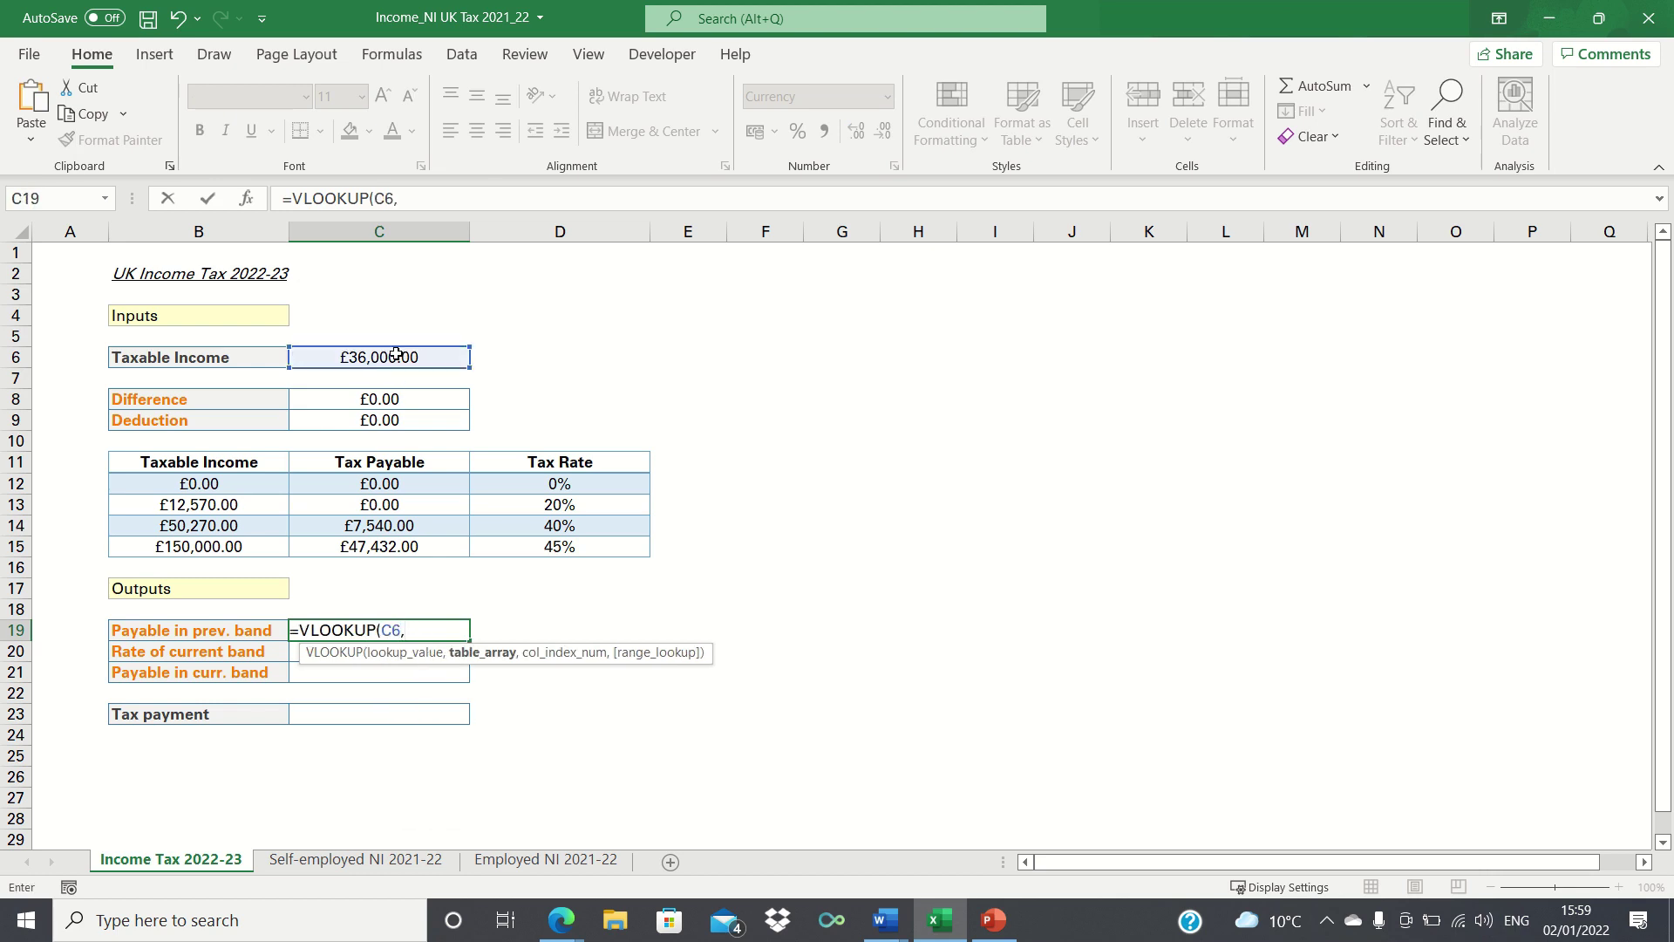
pyautogui.moveTo(236, 482); pyautogui.dragTo(238, 485)
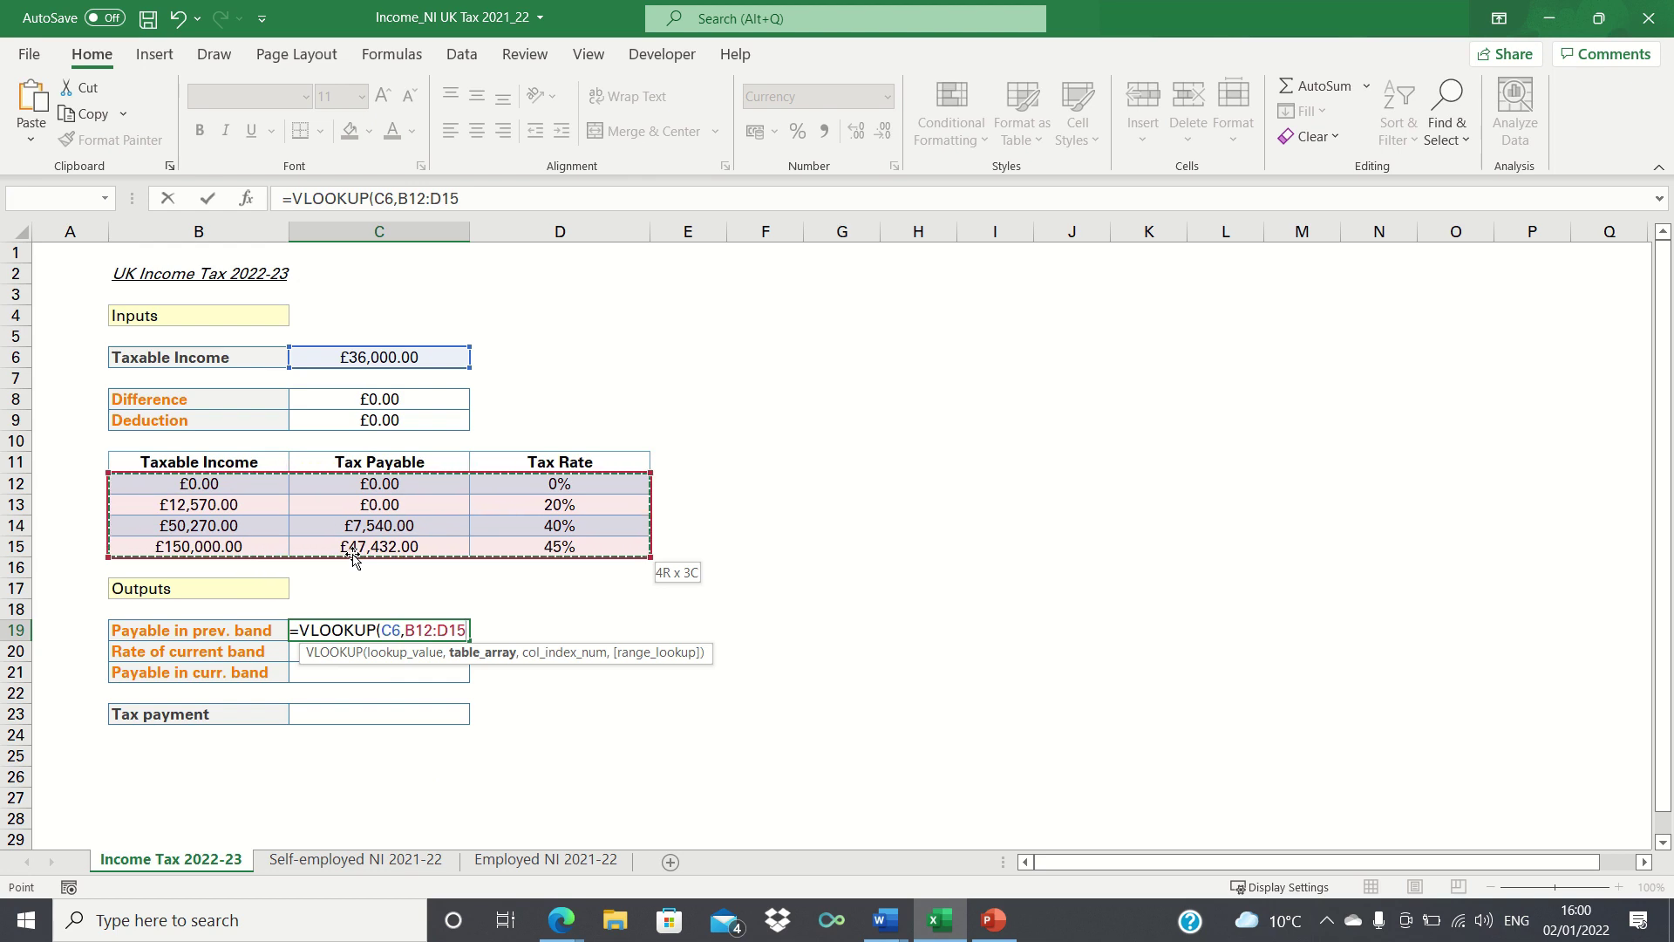
pyautogui.write(',2')
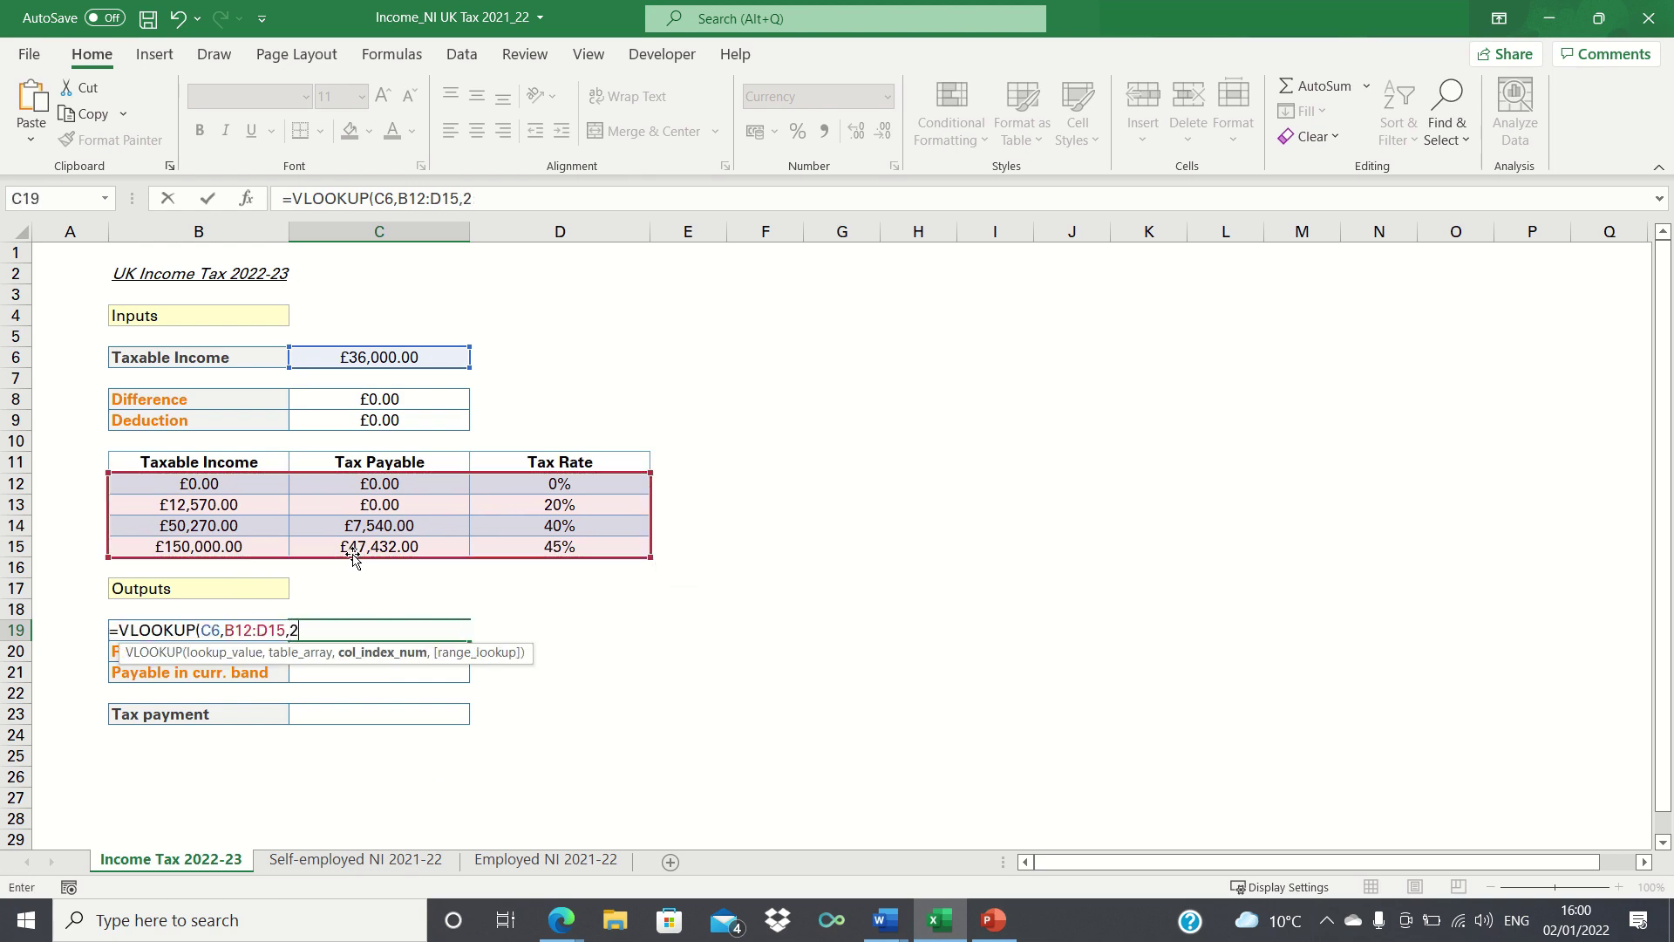
pyautogui.write(',1')
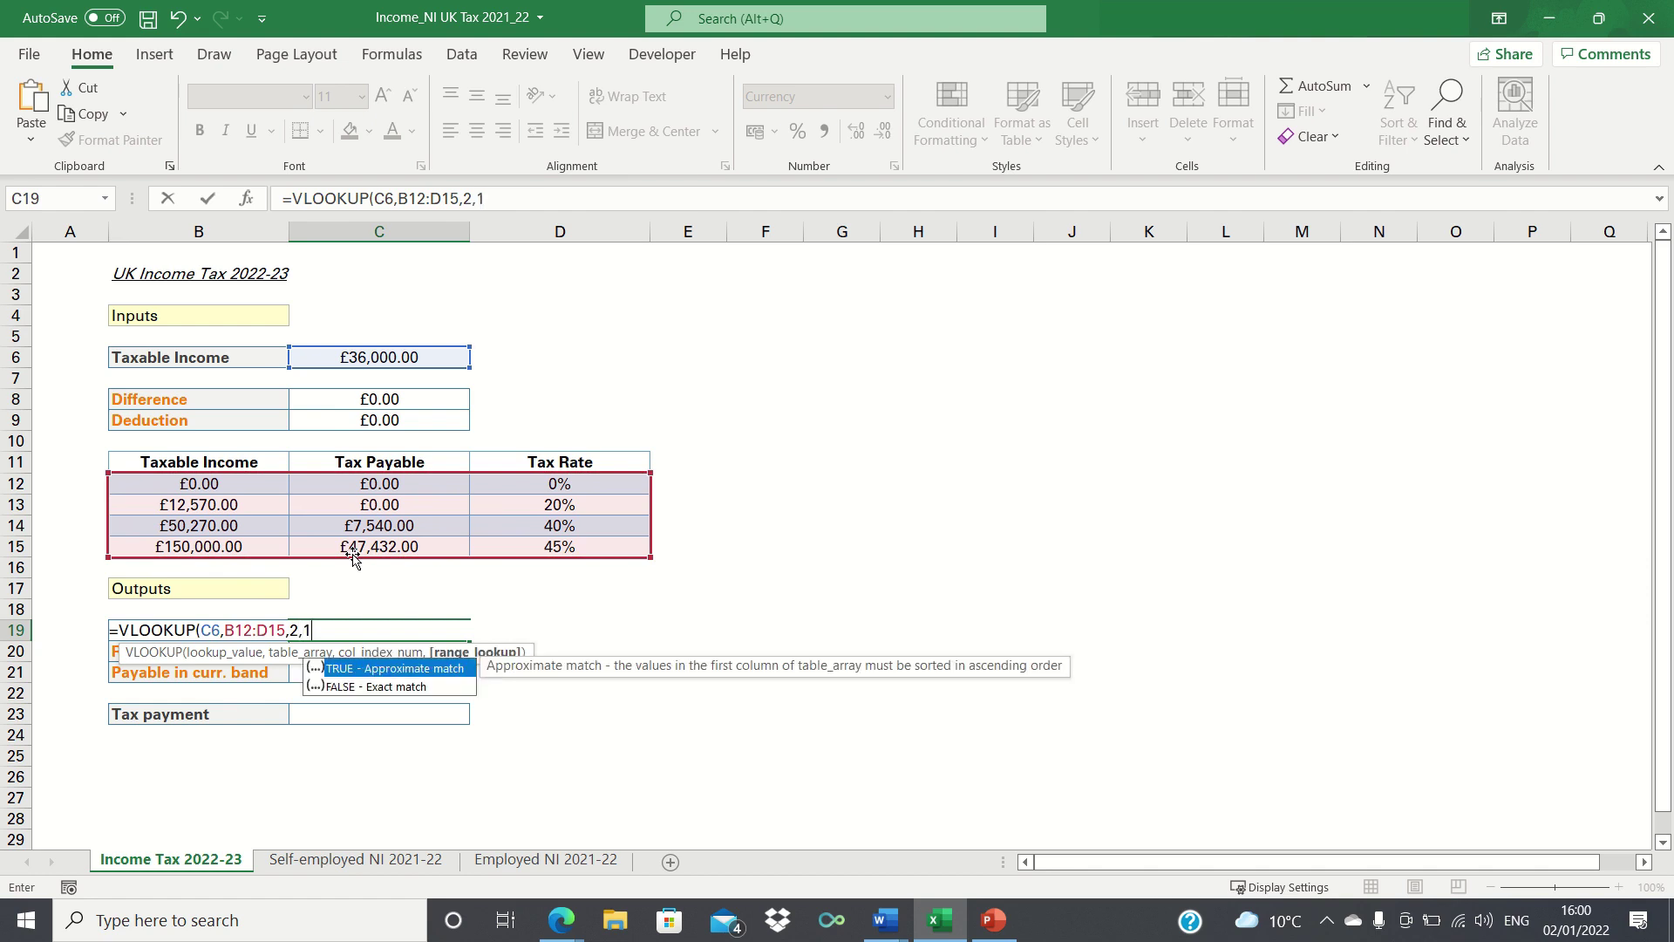
pyautogui.write(')')
pyautogui.press('Return')
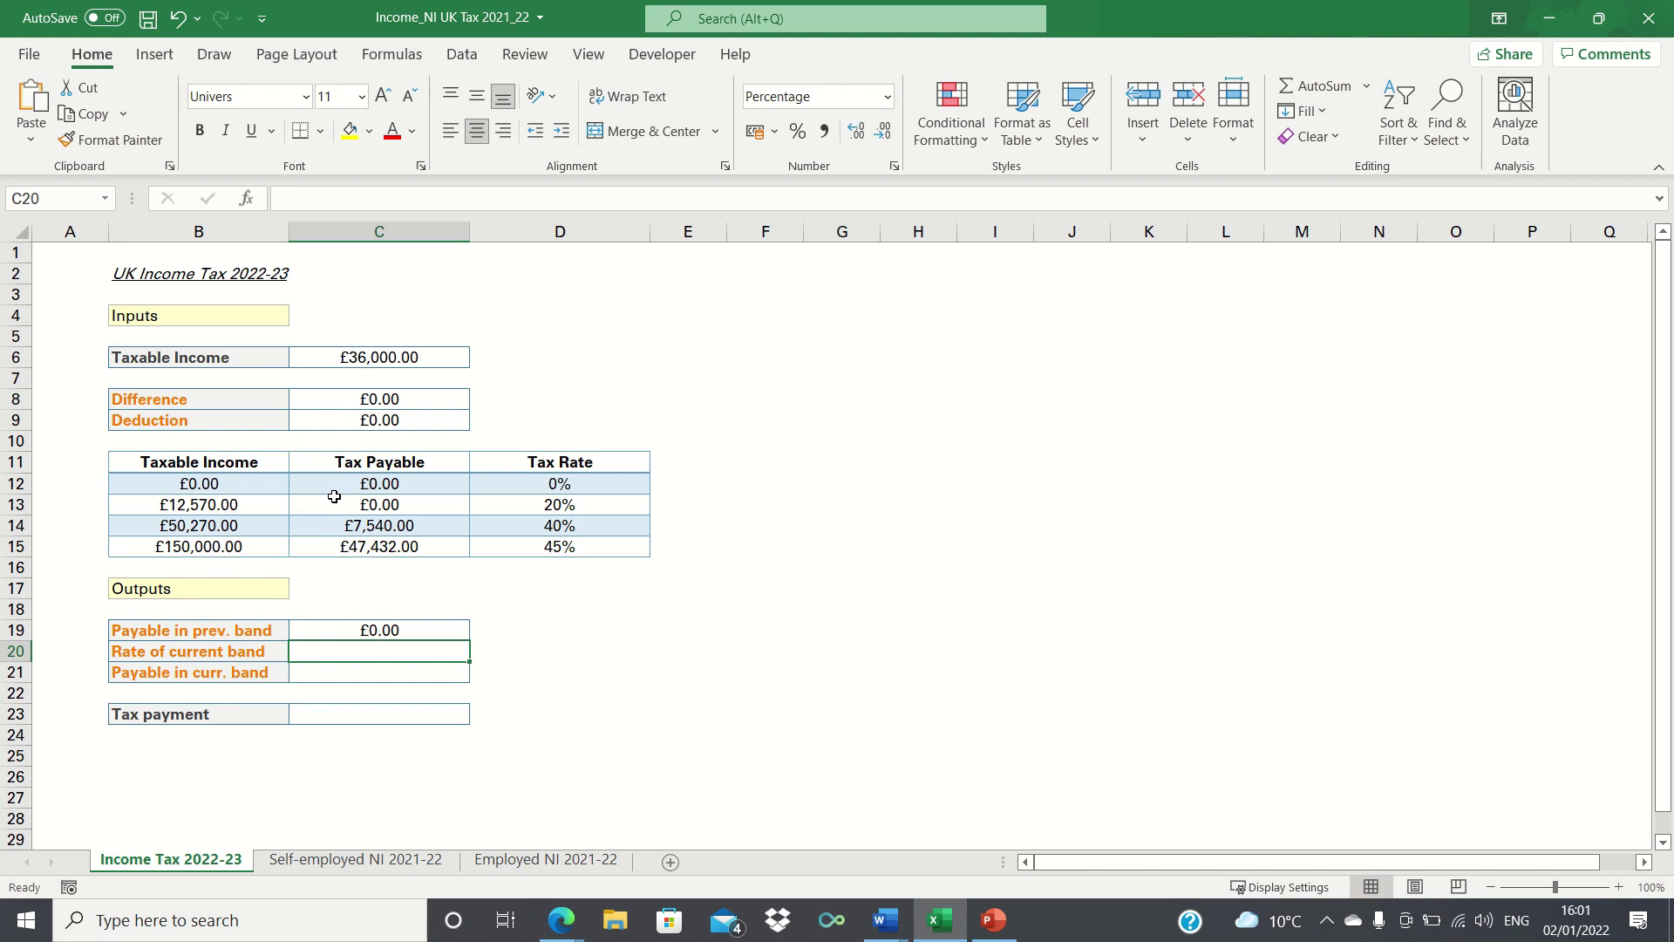
# Enter the Rate of current band formula =VLOOKUP(C6,B12:D15,3,1) in cell C20.
pyautogui.write('=VLO')
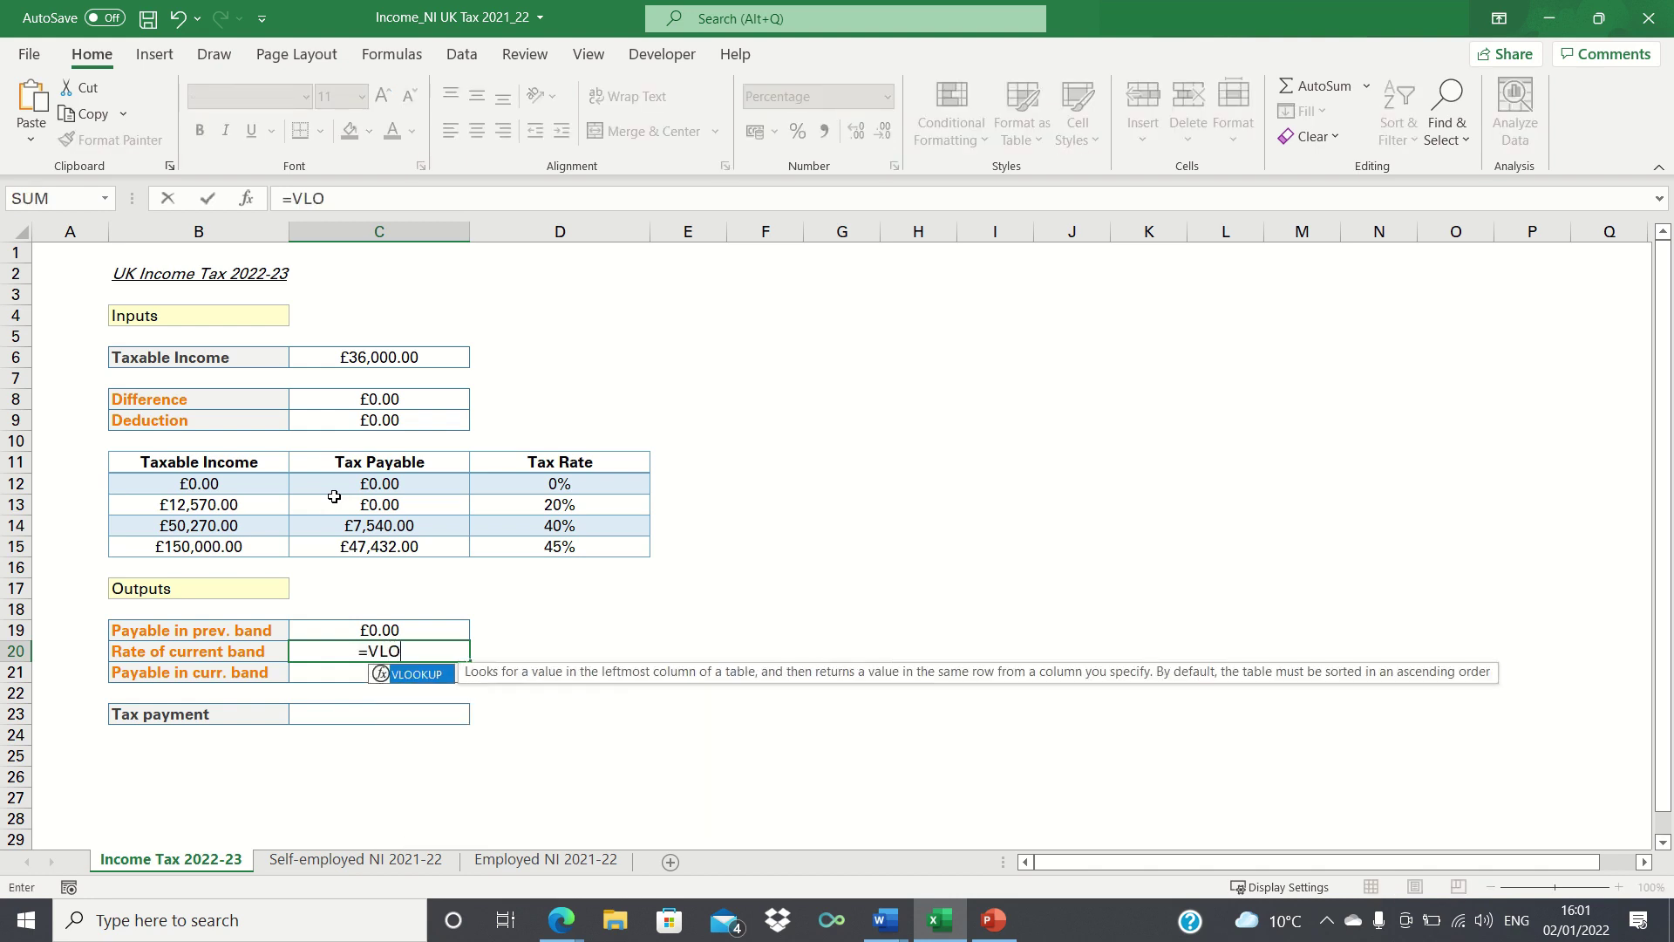
pyautogui.write('OKUP')
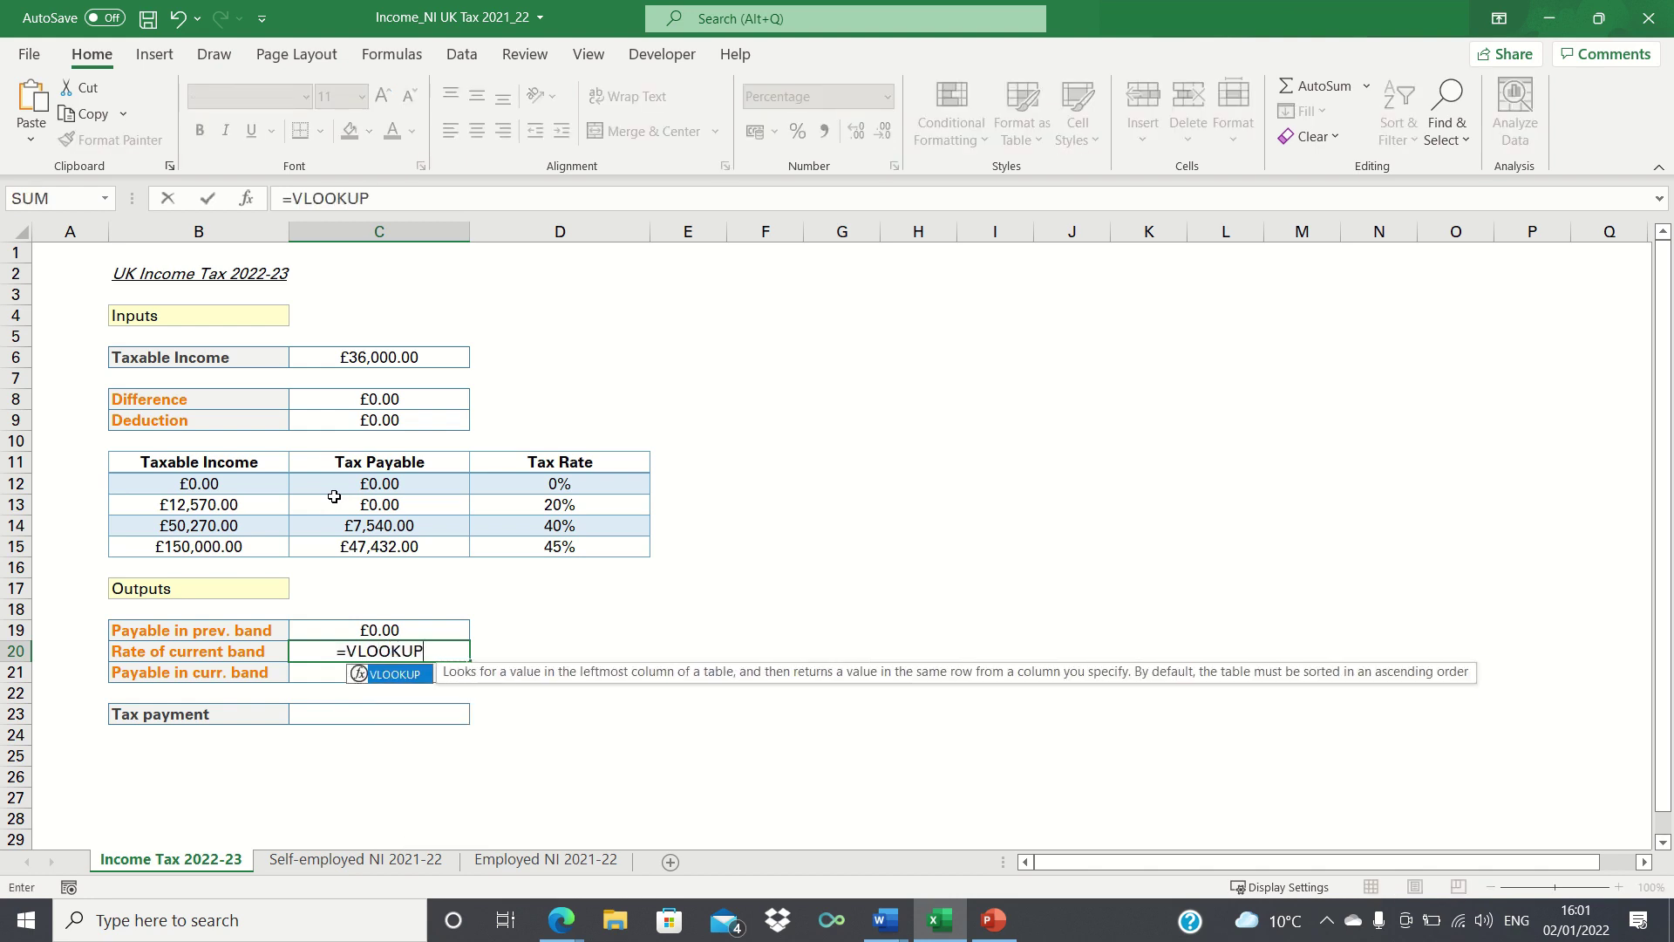
pyautogui.write('(')
pyautogui.press('Up')
pyautogui.press('Up')
pyautogui.press('Up')
pyautogui.press('Up')
pyautogui.press('Up')
pyautogui.press('Up')
pyautogui.press('Up')
pyautogui.press('Up')
pyautogui.press('Up')
pyautogui.press('Up')
pyautogui.press('Up')
pyautogui.press('Up')
pyautogui.press('Up')
pyautogui.press('Up')
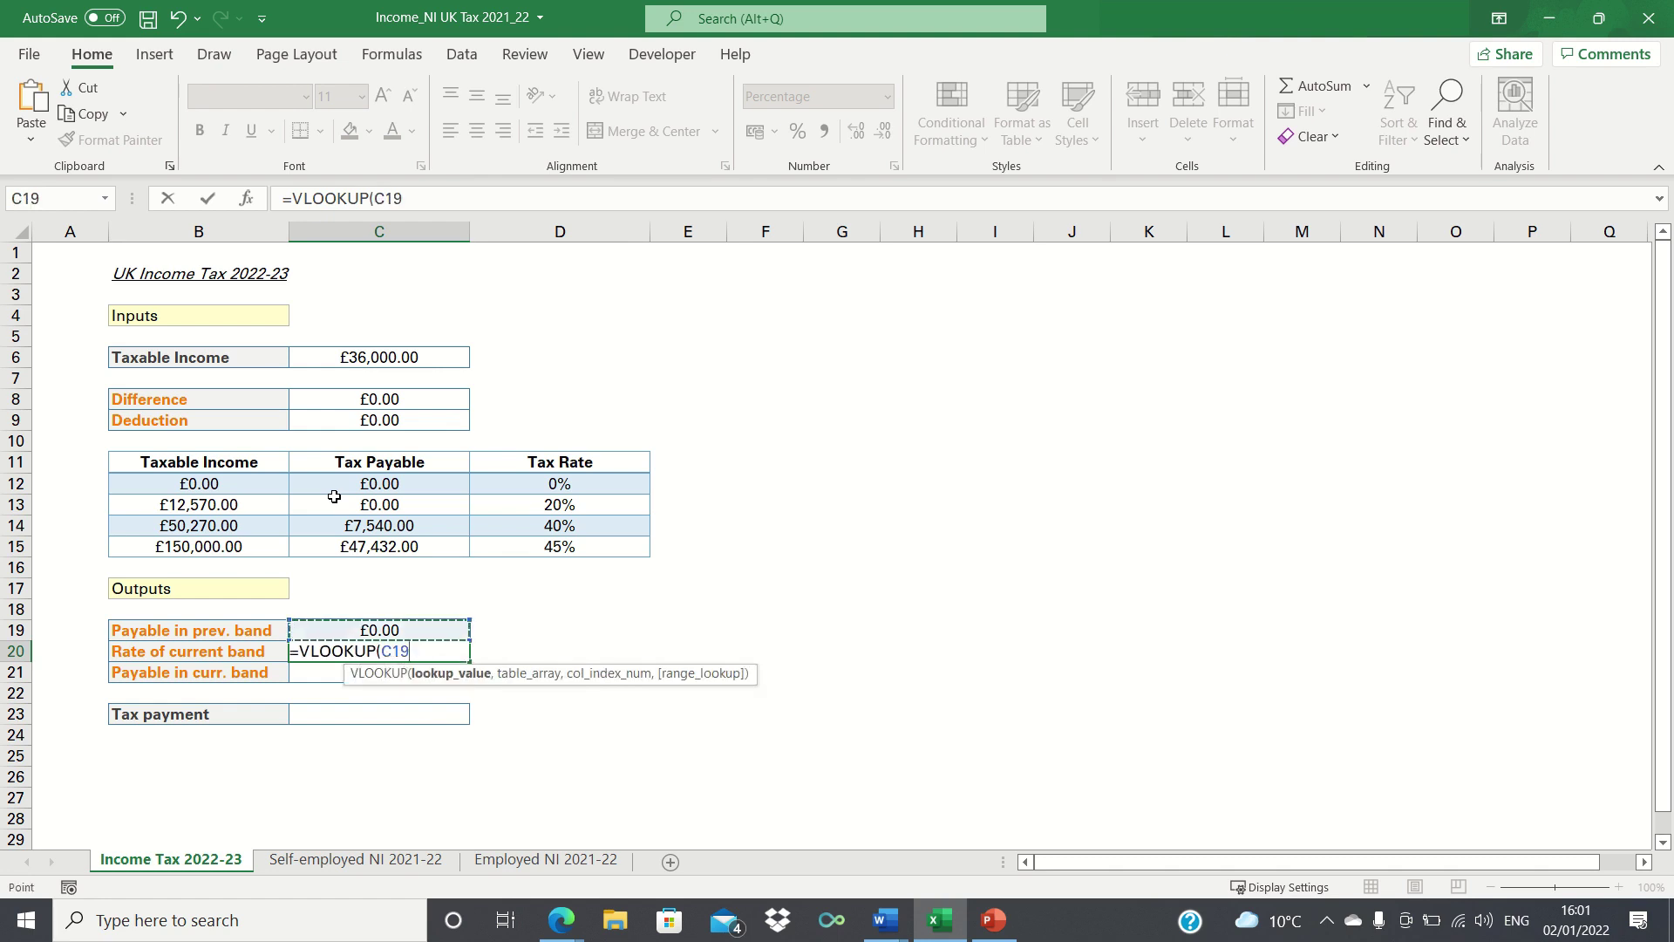
pyautogui.write(',')
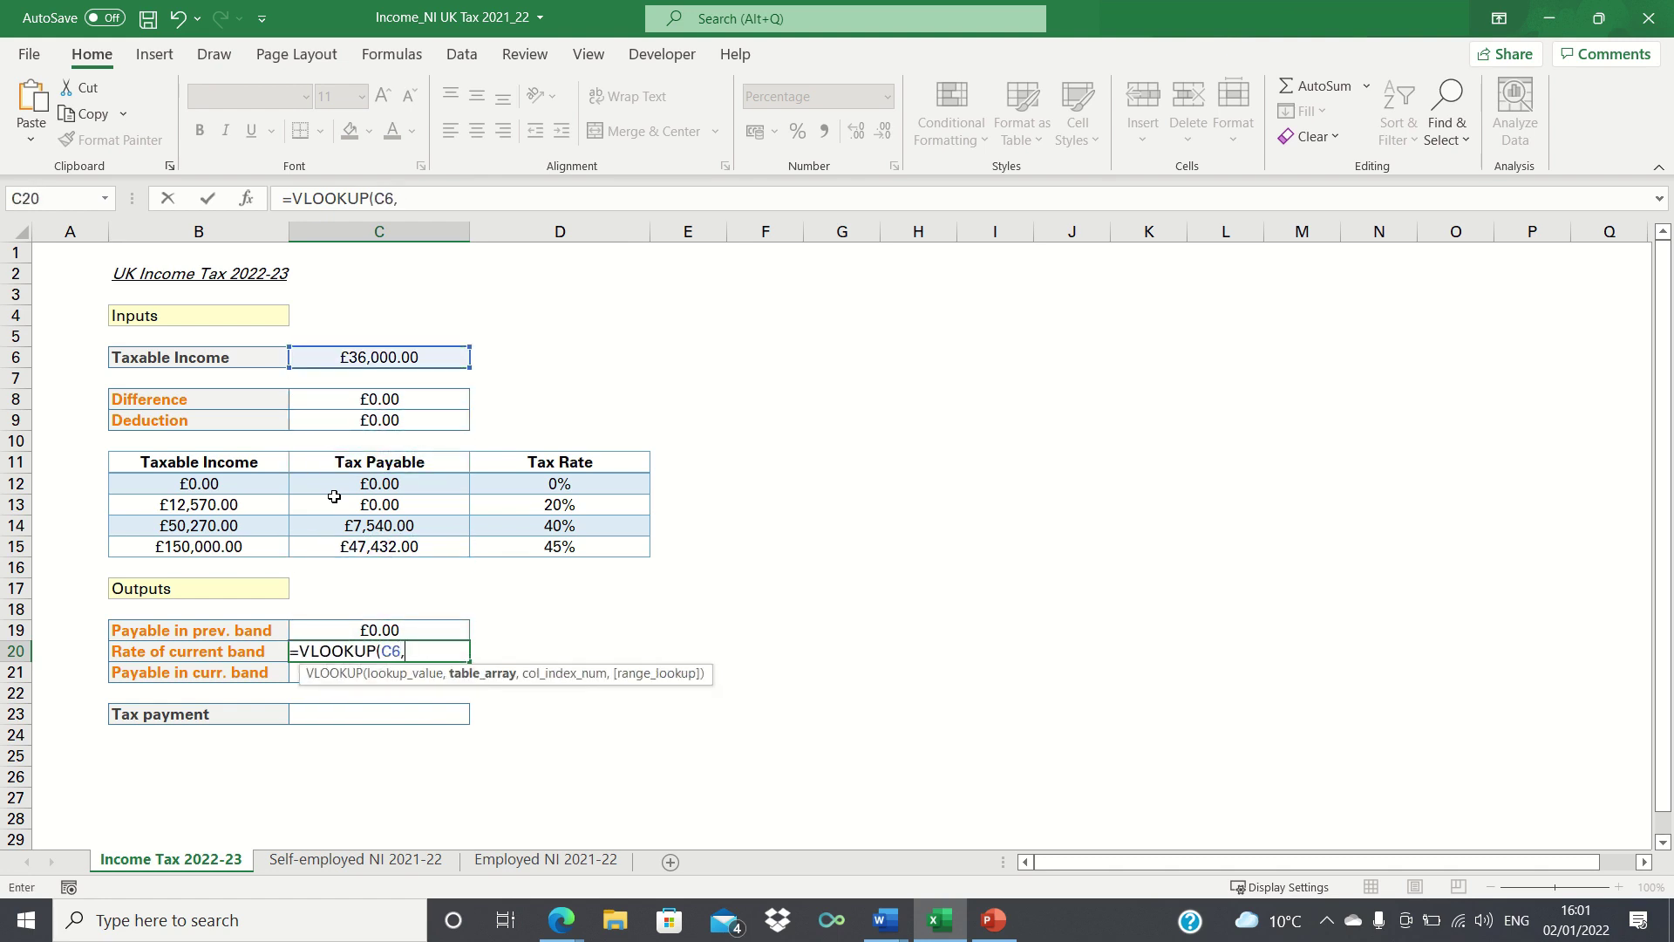
pyautogui.click(254, 484)
pyautogui.hotkey('shift', 'Right')
pyautogui.hotkey('shift', 'Right')
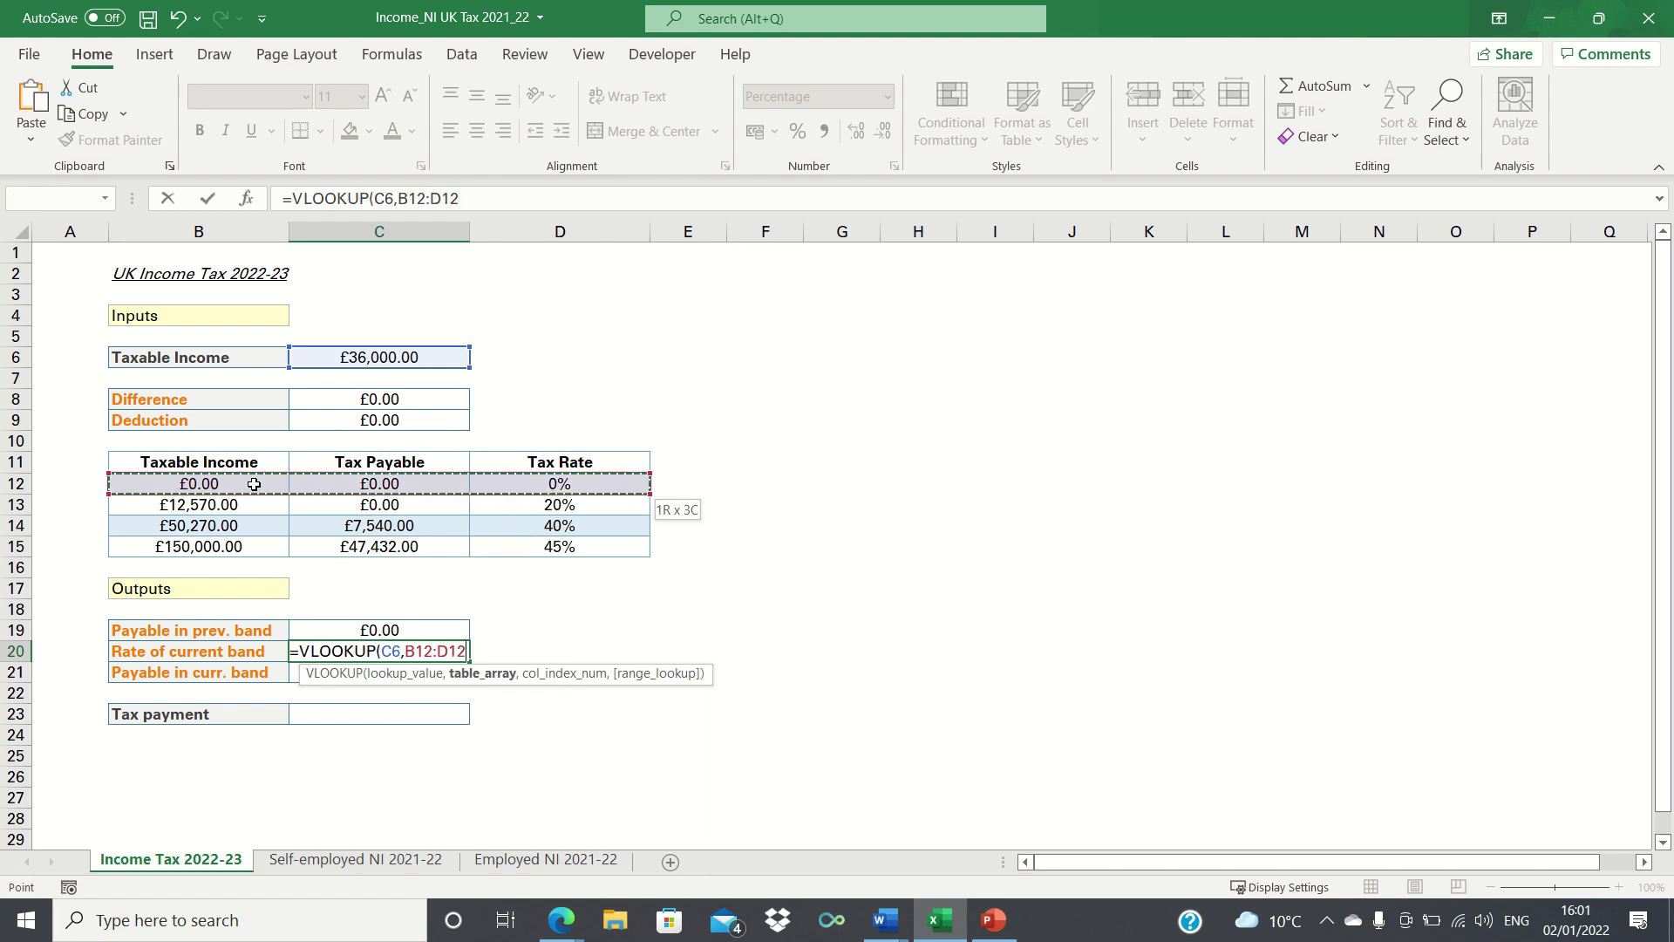
pyautogui.hotkey('shift', 'Down')
pyautogui.hotkey('shift', 'Down')
pyautogui.hotkey('shift', 'Down')
pyautogui.write(',3,1)')
pyautogui.press('Return')
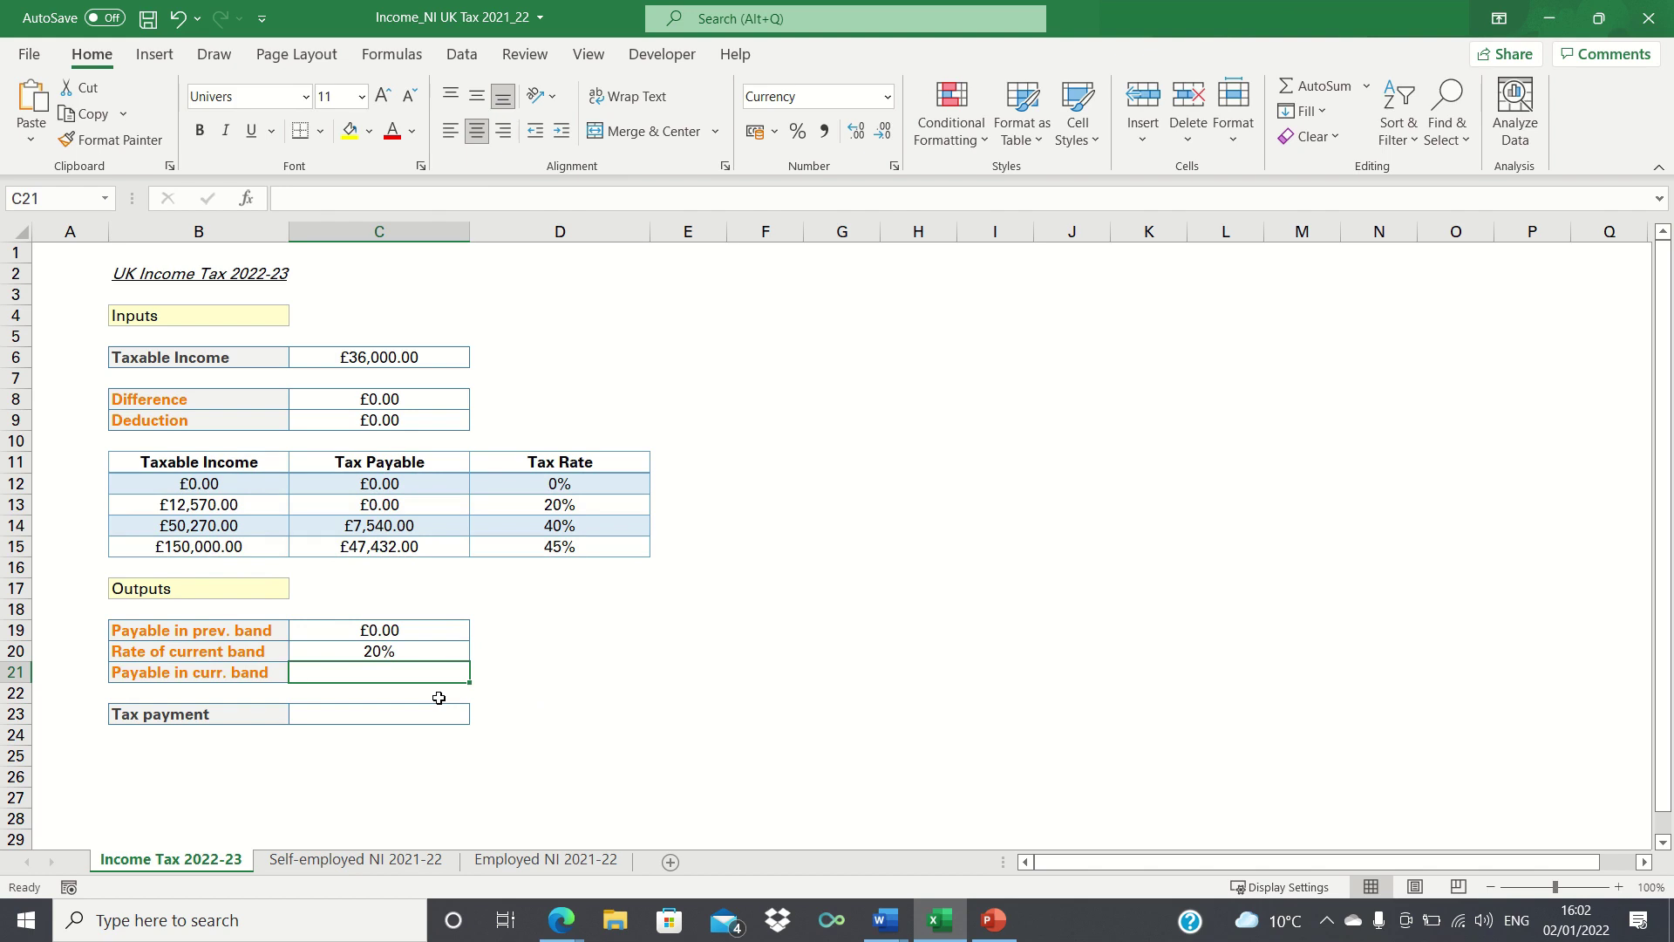
# Enter the Payable in curr. band formula =C6-VLOOKUP(C6,B12:D15,1,1) in cell C21.
pyautogui.write('=')
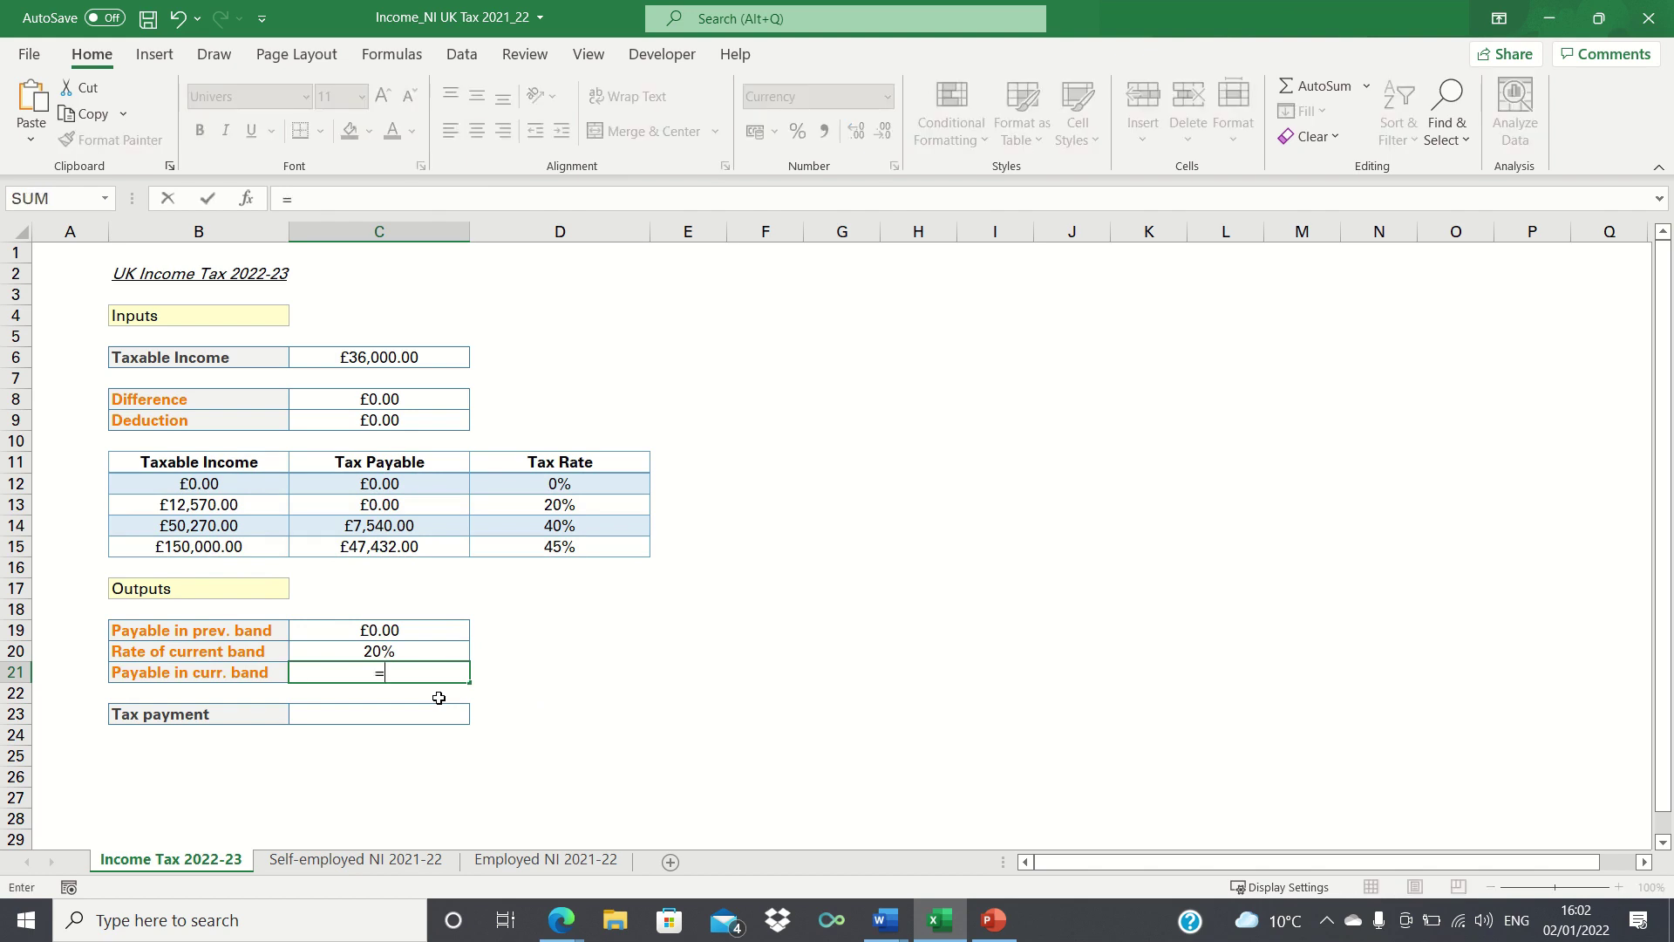
pyautogui.press('Up')
pyautogui.press('Up')
pyautogui.press('Up')
pyautogui.press('Up')
pyautogui.press('Up')
pyautogui.press('Up')
pyautogui.press('Up')
pyautogui.press('Up')
pyautogui.press('Up')
pyautogui.press('Up')
pyautogui.press('Up')
pyautogui.press('Up')
pyautogui.press('Up')
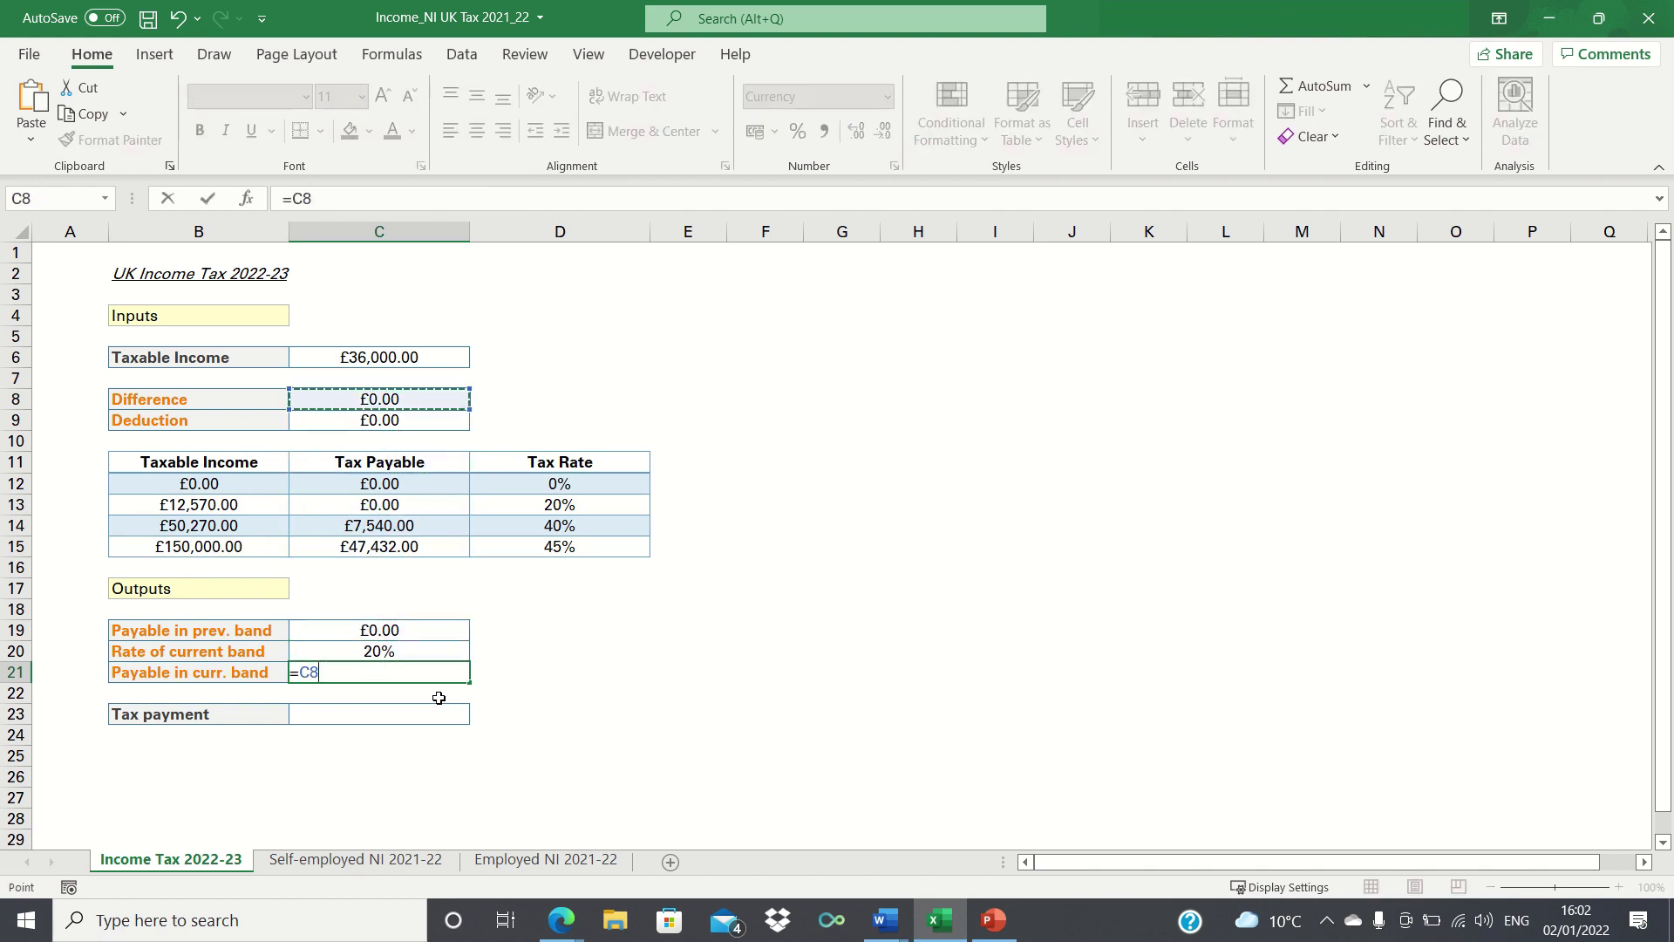
pyautogui.press('Up')
pyautogui.press('Up')
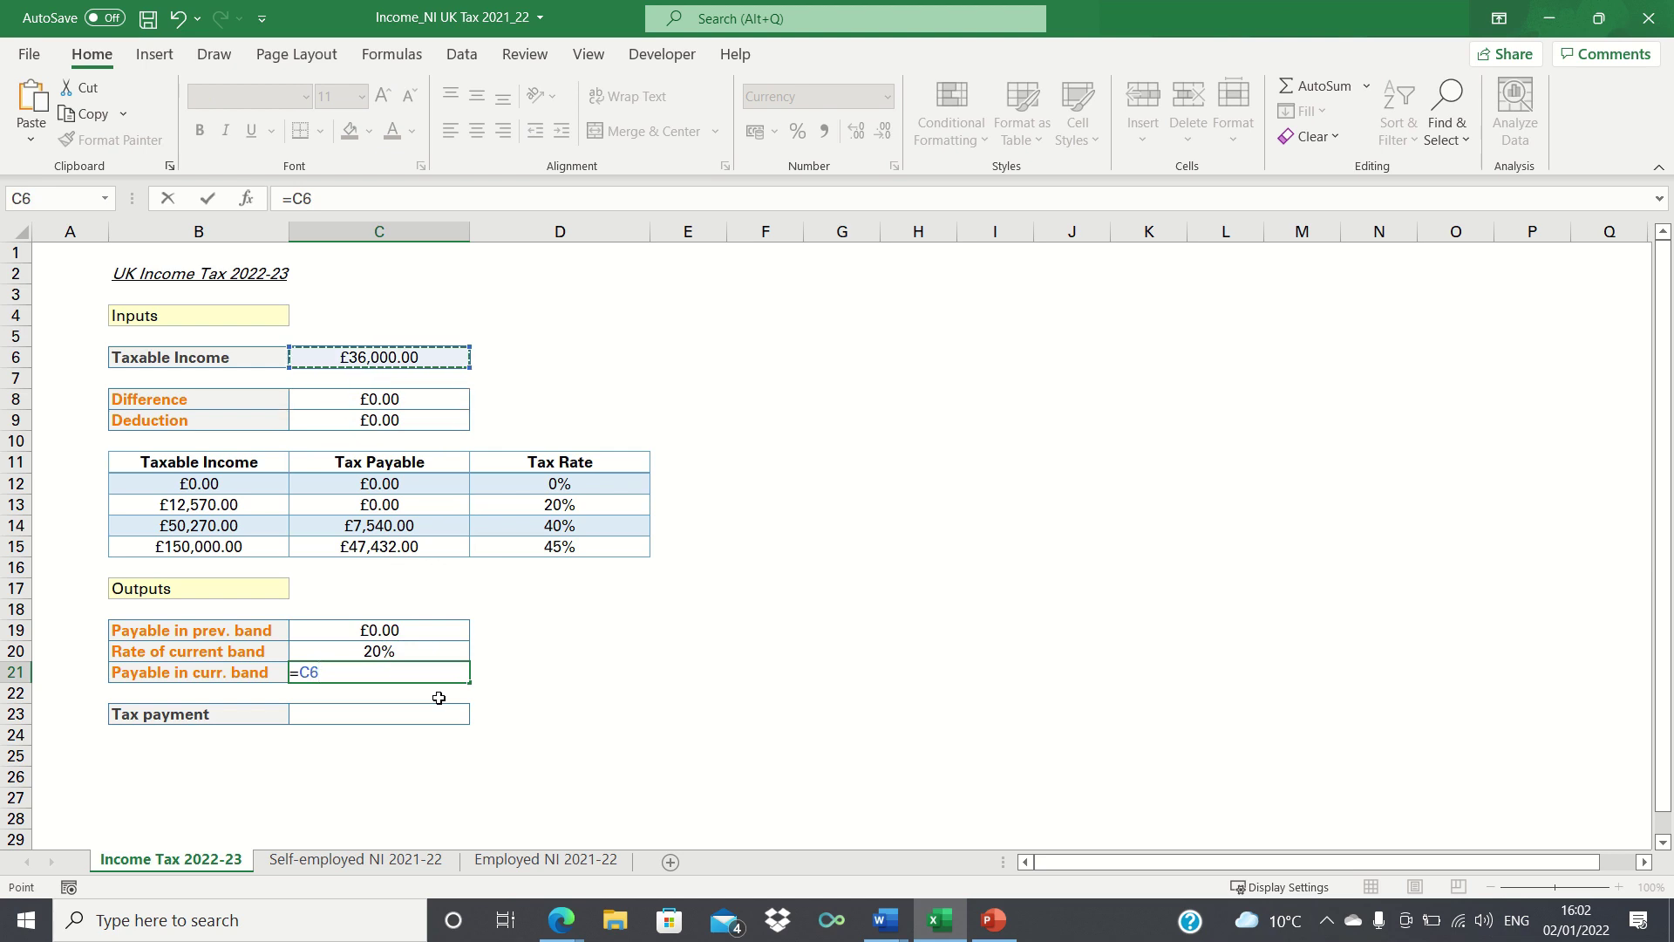
pyautogui.write('-VLOOKUP')
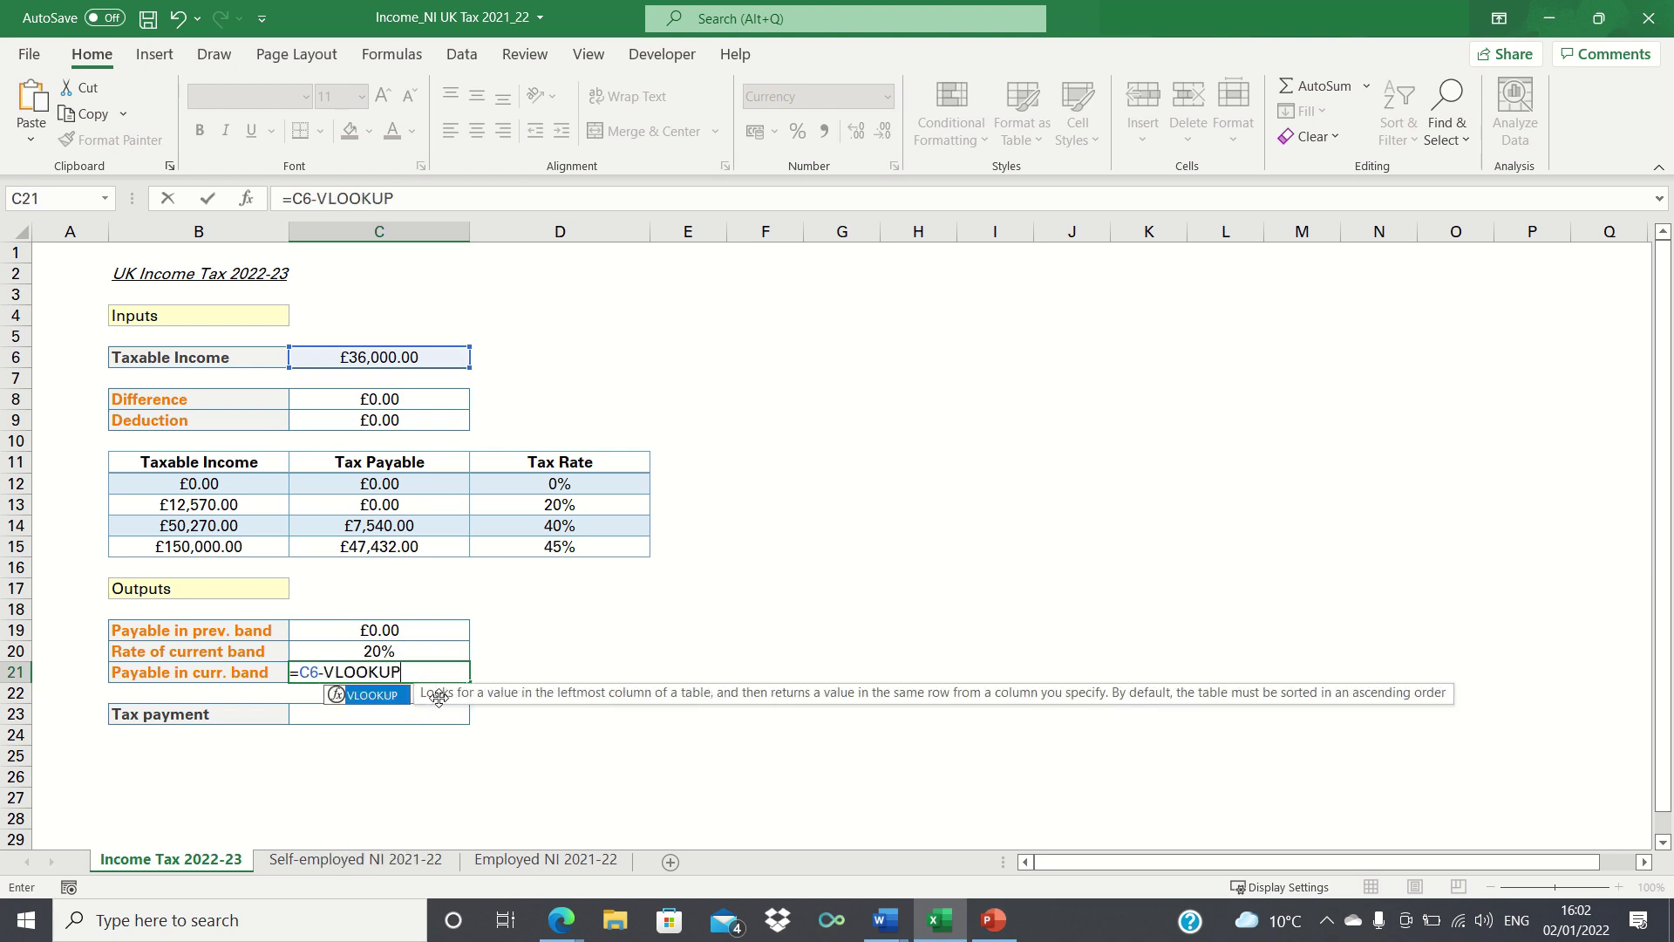
pyautogui.write('(')
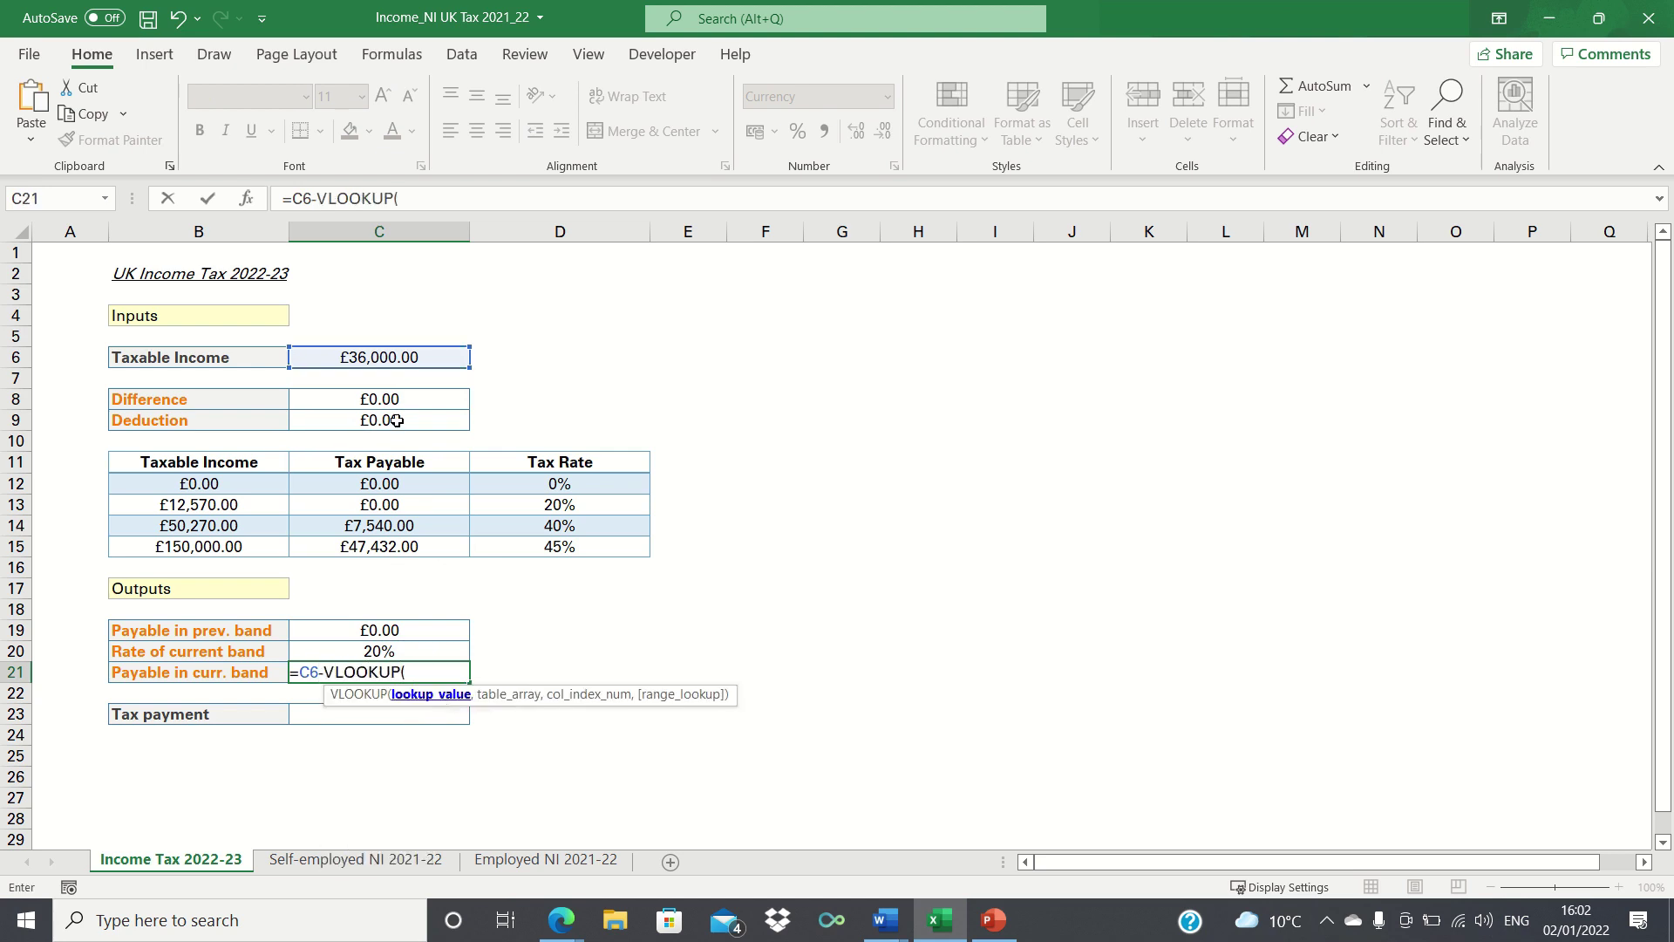
pyautogui.click(393, 356)
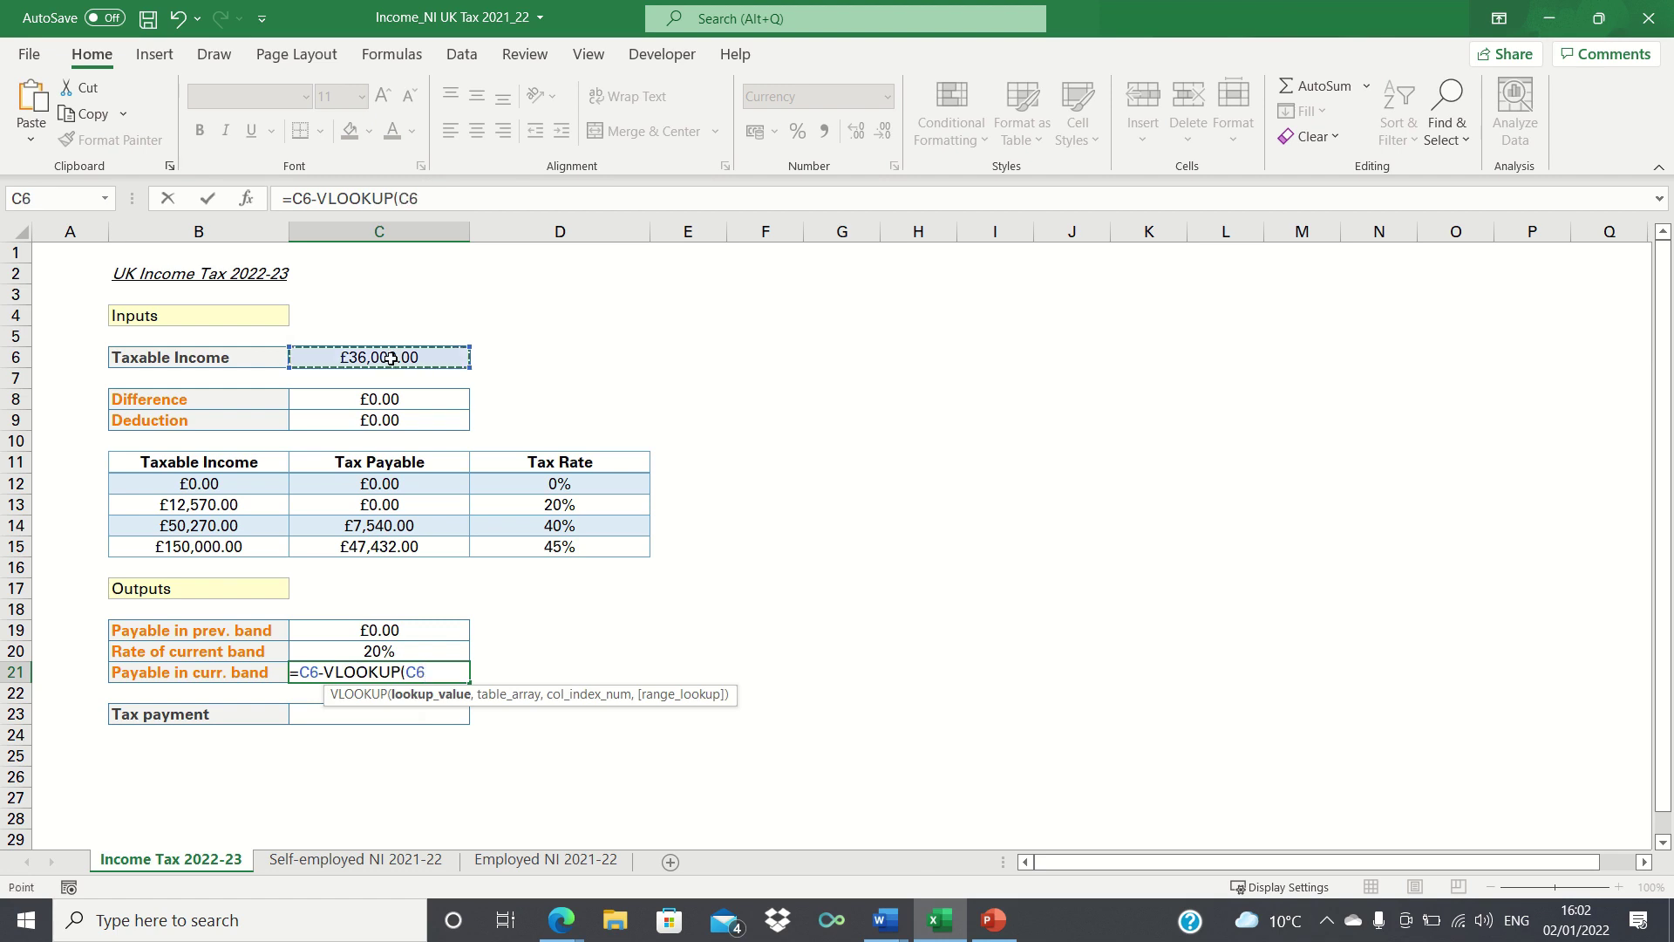
pyautogui.write(',')
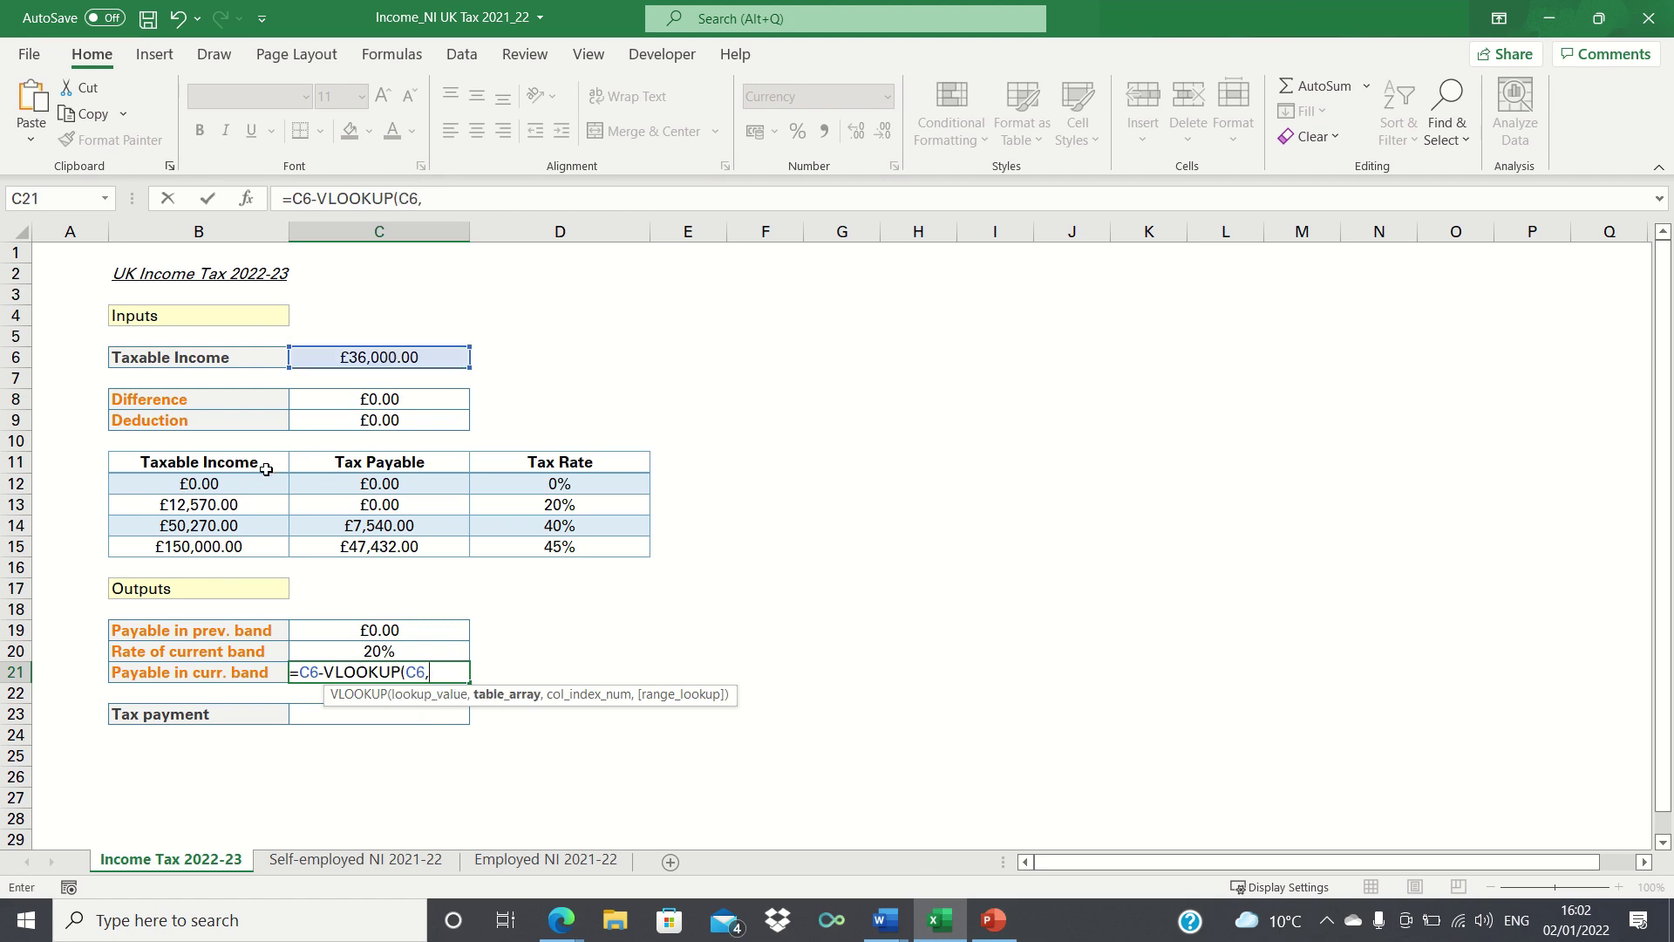
pyautogui.click(245, 484)
pyautogui.hotkey('ctrl', 'shift', 'Right')
pyautogui.hotkey('ctrl', 'shift', 'Down')
pyautogui.write(',1,1)')
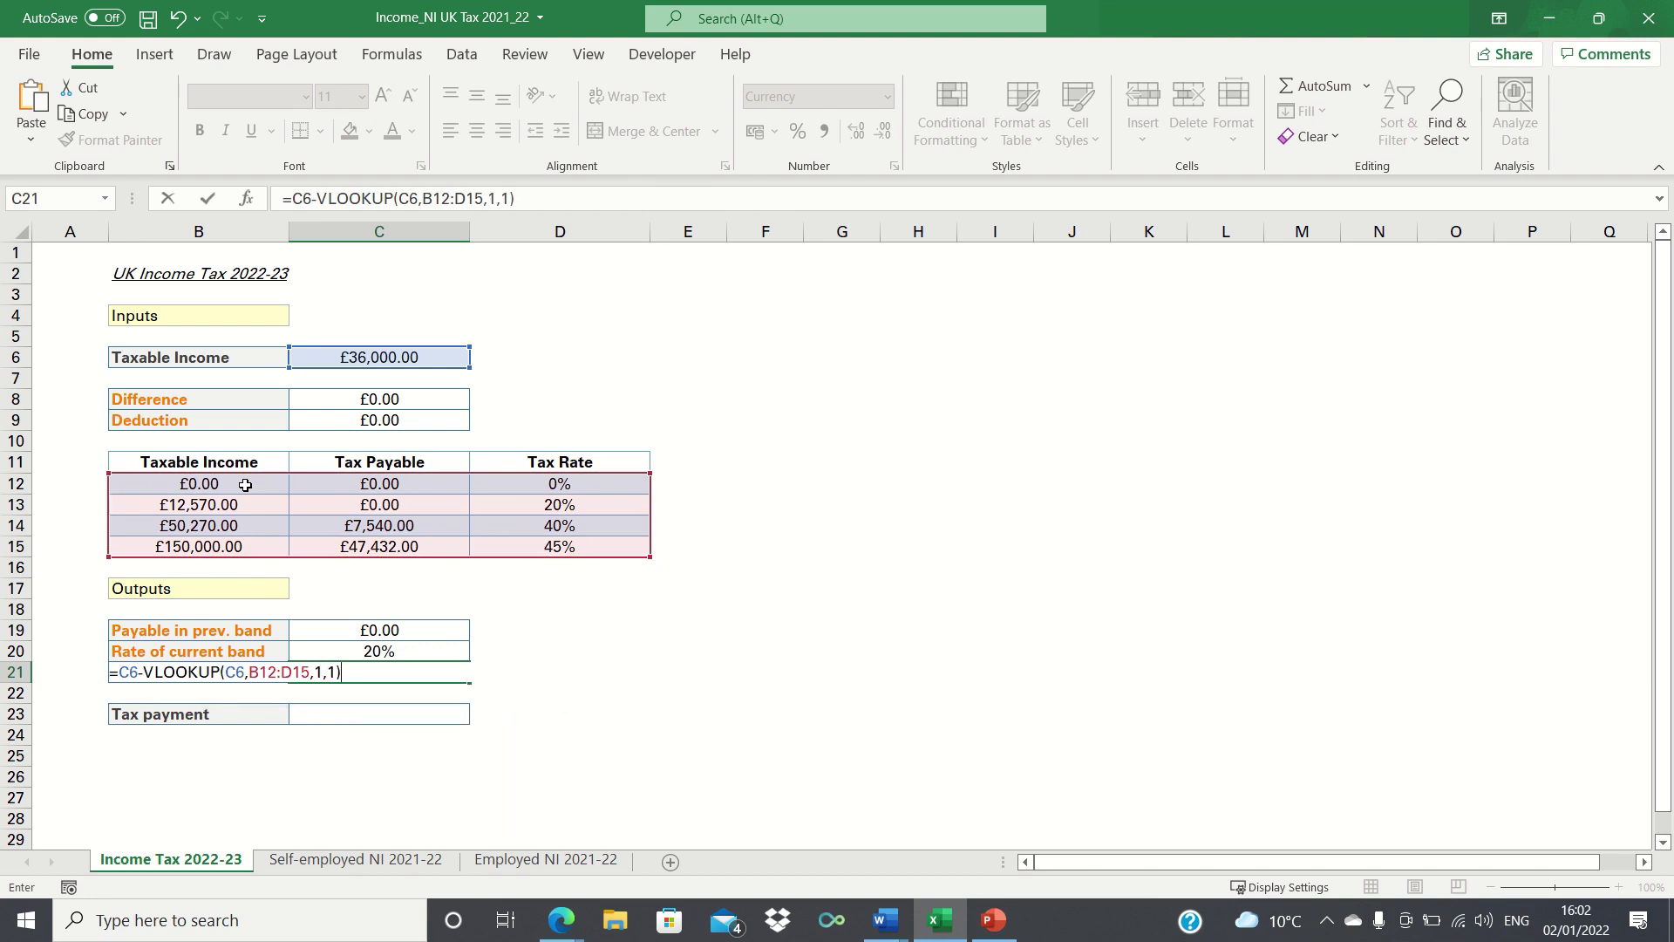
pyautogui.press('Return')
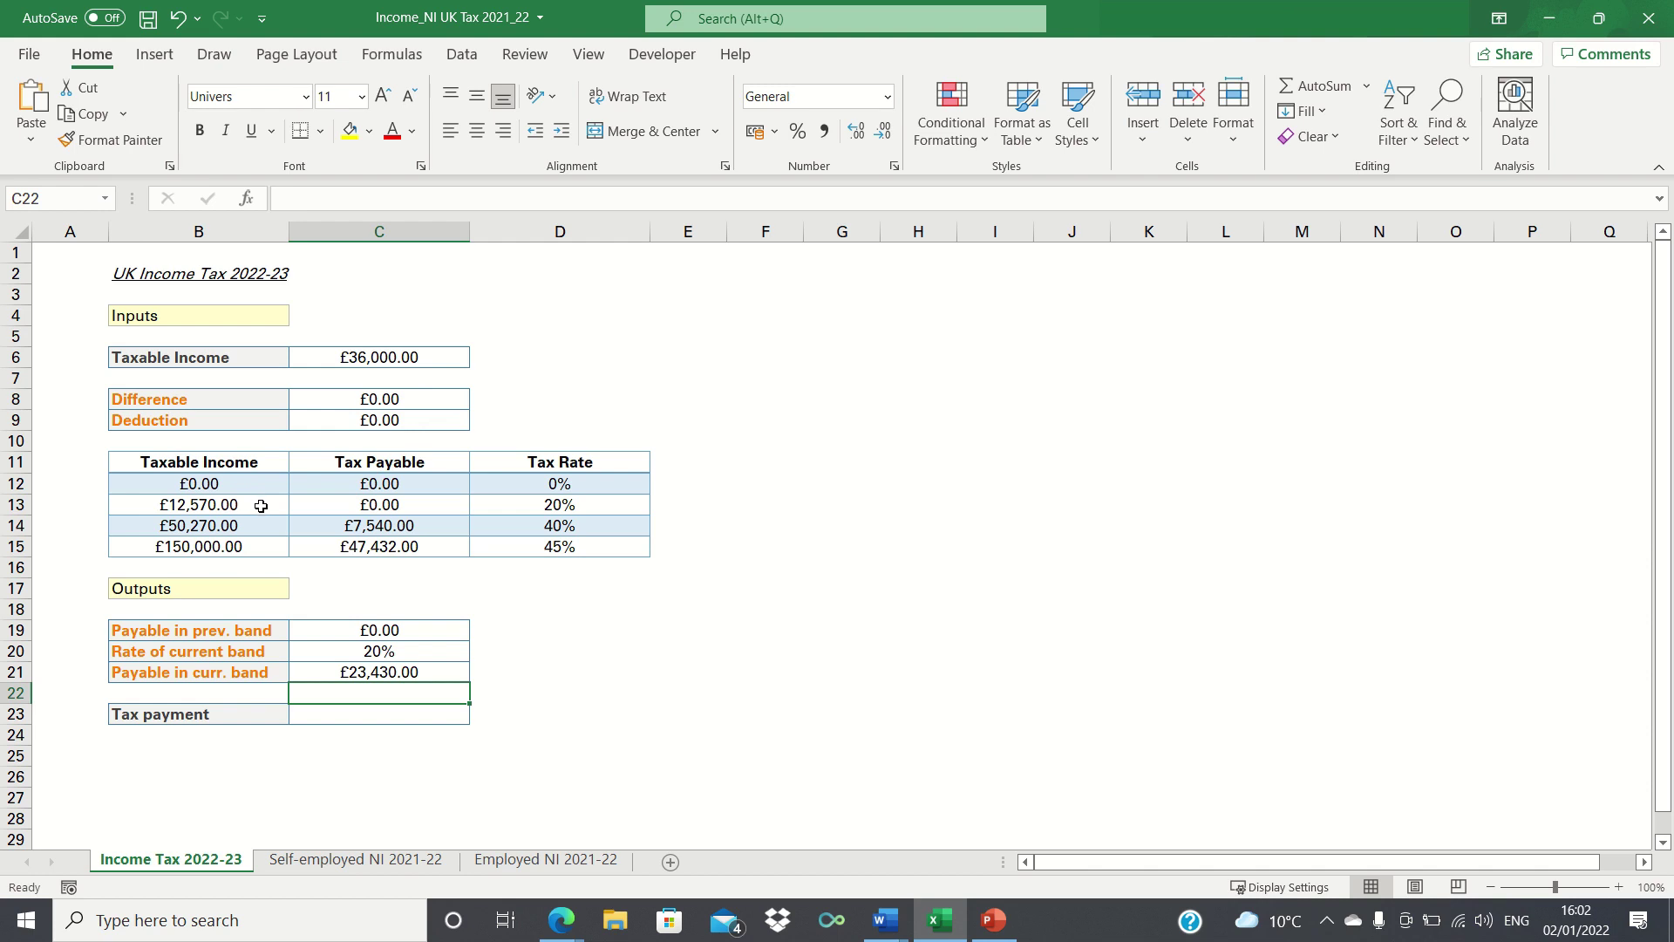
# Enter the Tax payment formula =C19+C20*C21 in cell C23.
pyautogui.press('Down')
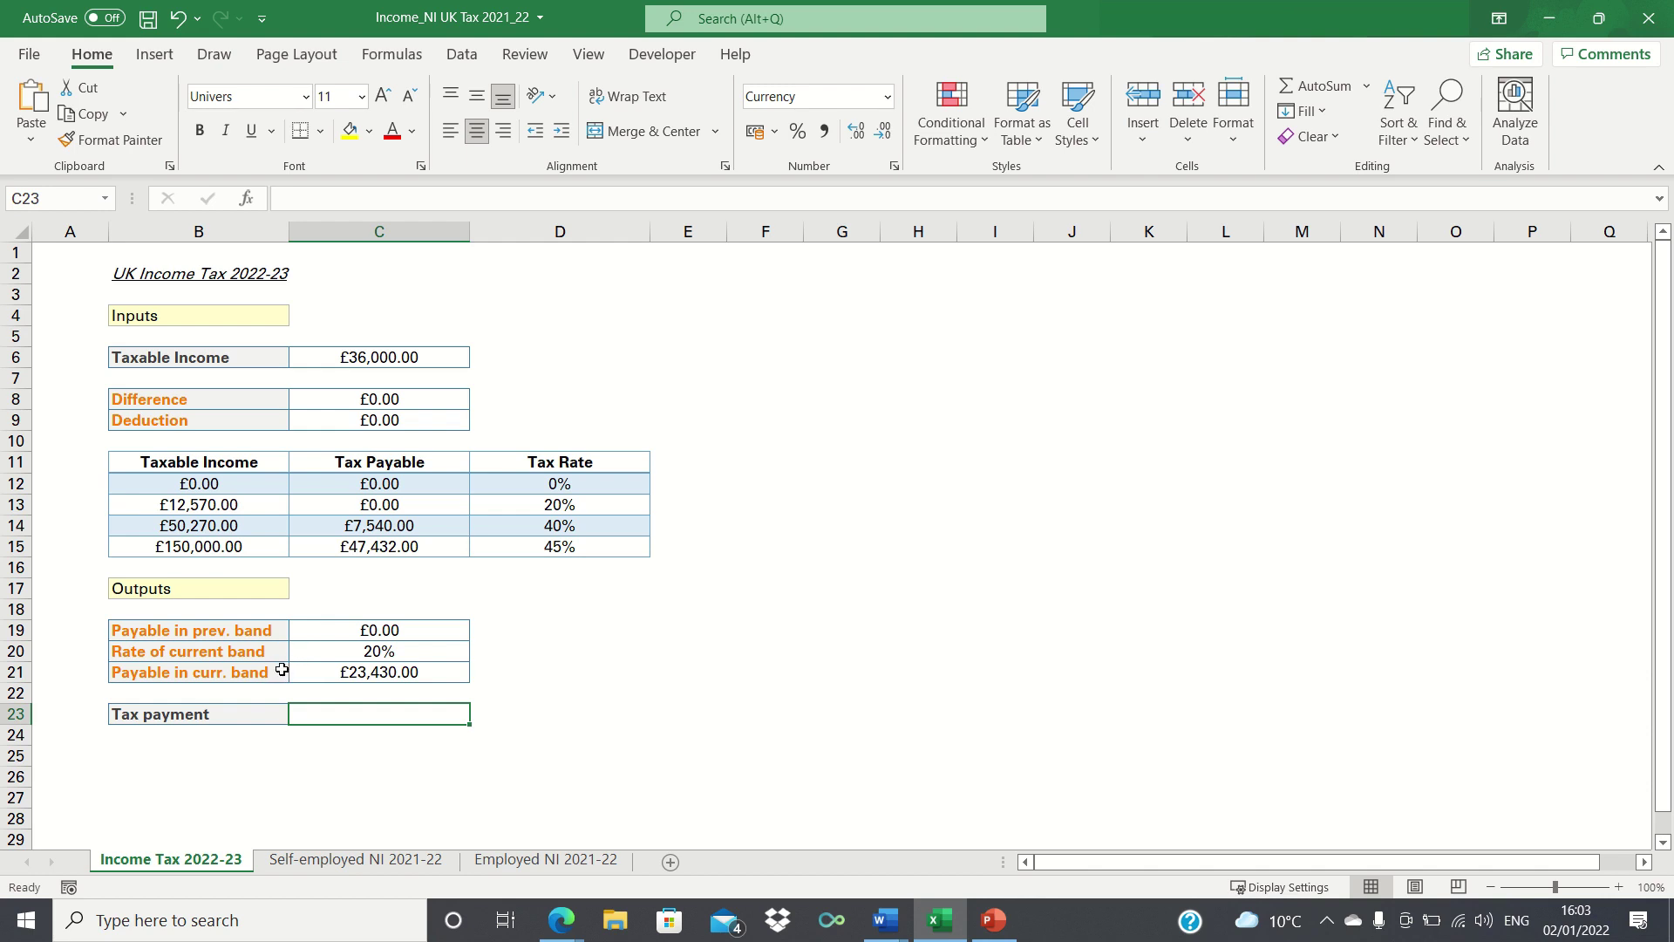
pyautogui.write('=')
pyautogui.press('Up')
pyautogui.press('Up')
pyautogui.press('Up')
pyautogui.press('Up')
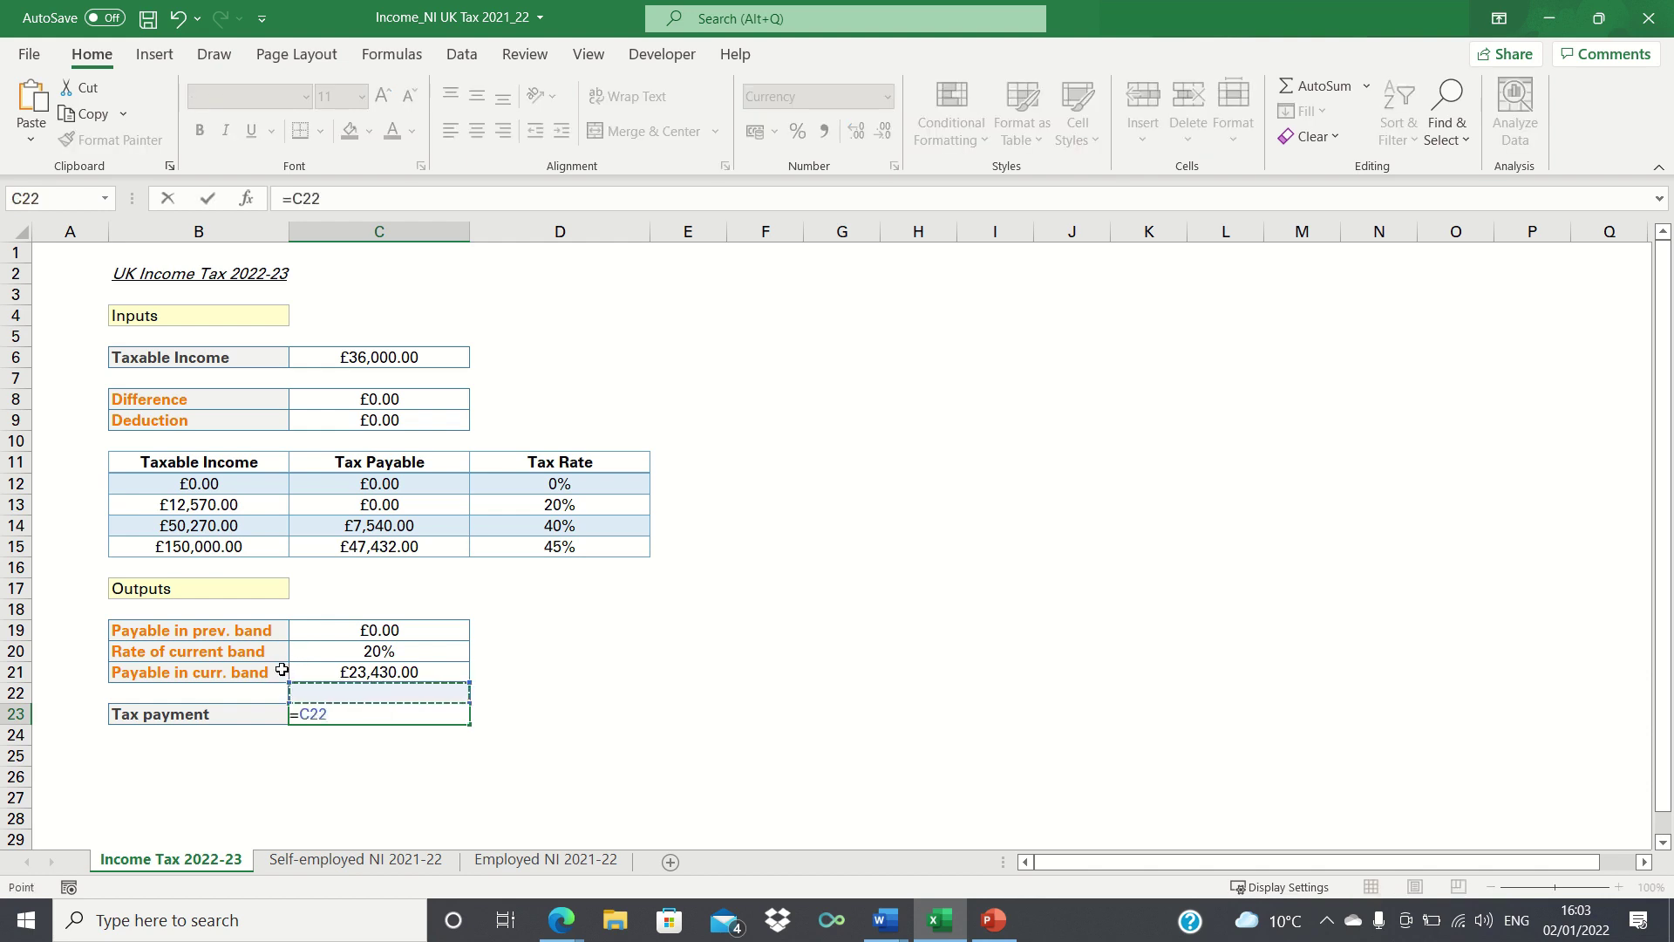
pyautogui.write('+')
pyautogui.press('Up')
pyautogui.press('Up')
pyautogui.press('Up')
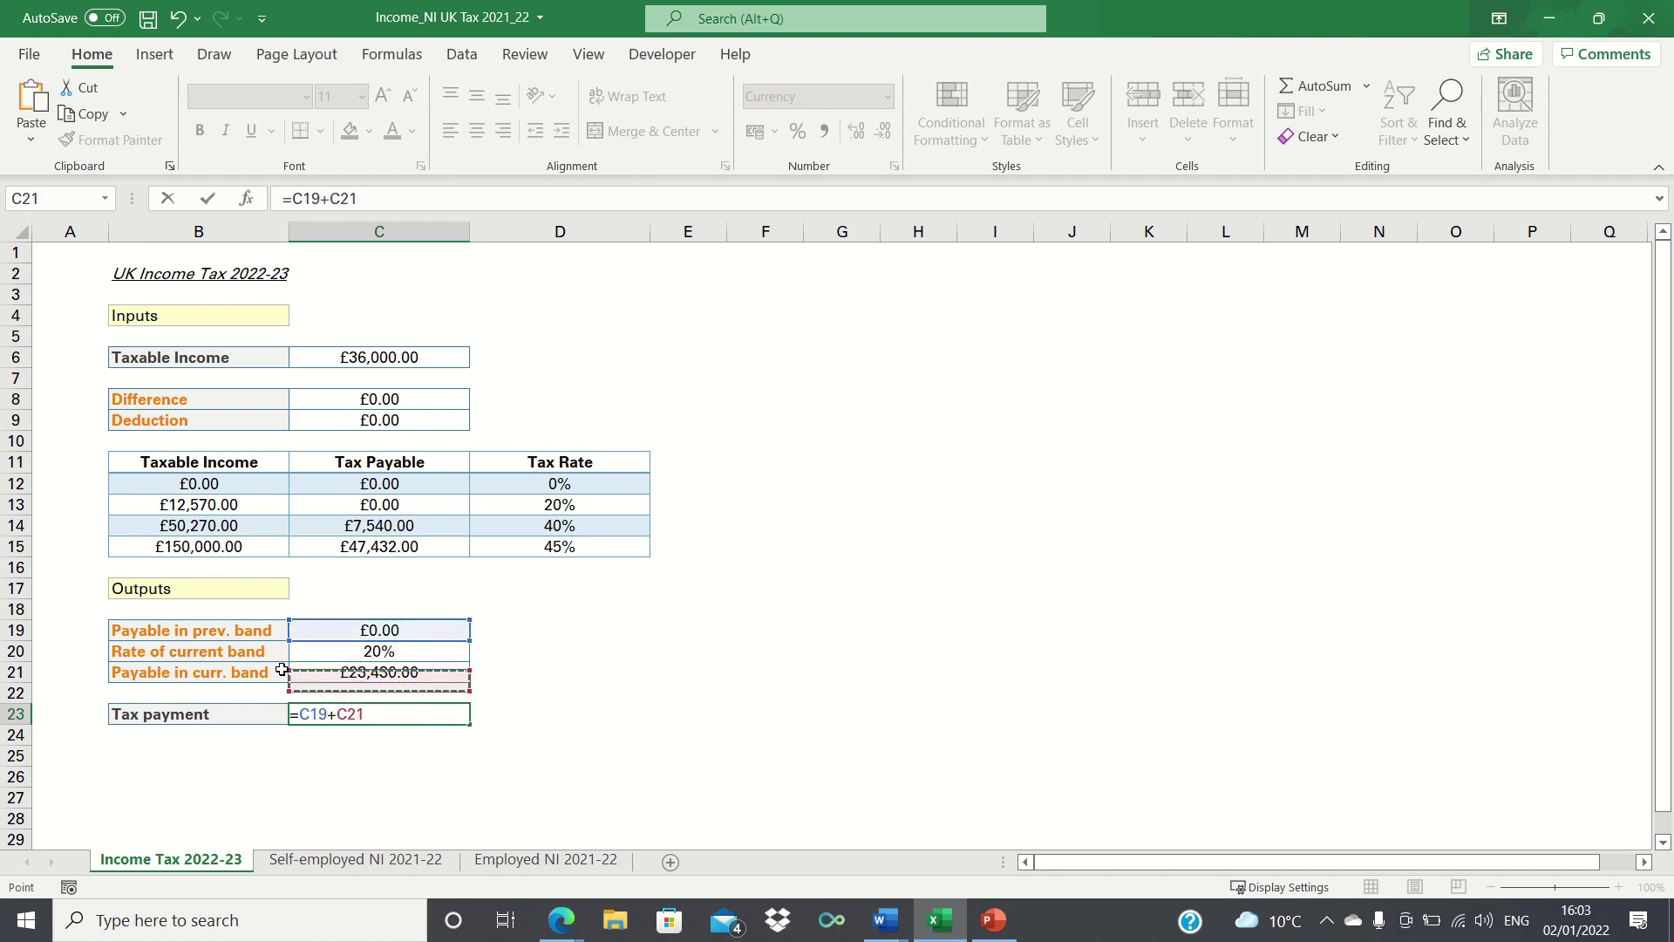
pyautogui.write('*')
pyautogui.press('Up')
pyautogui.press('Up')
pyautogui.press('Return')
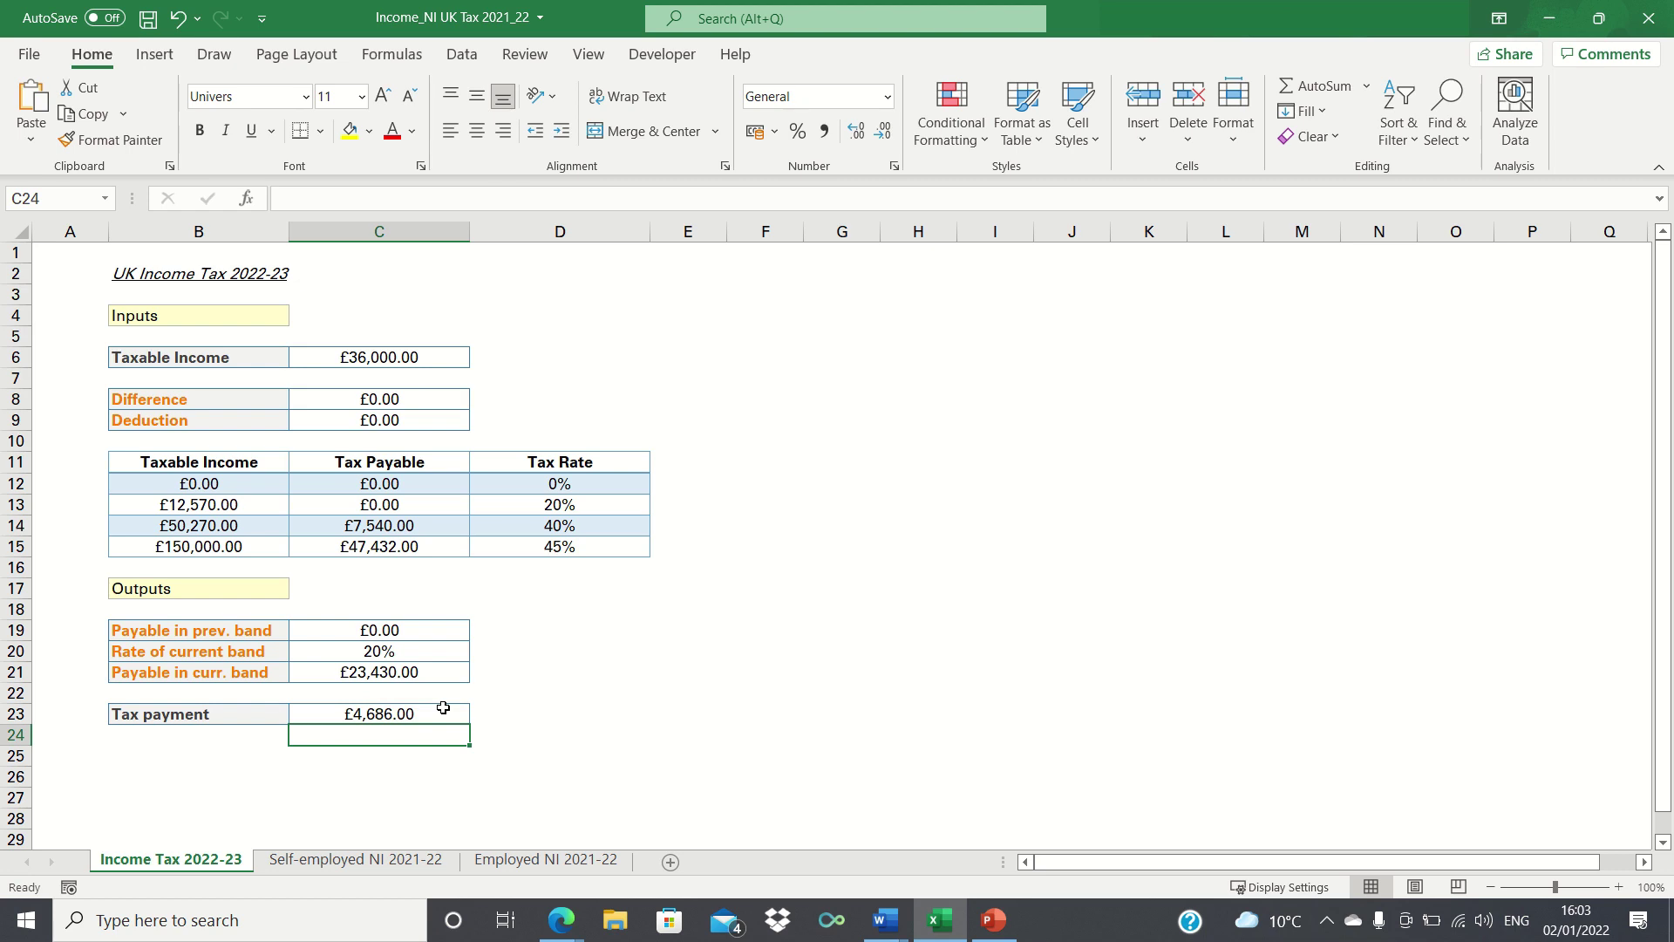
# Set the Taxable Income in cell C6 to 110000 and check the Payable in prev. band cell.
pyautogui.click(413, 359)
pyautogui.write('11000')
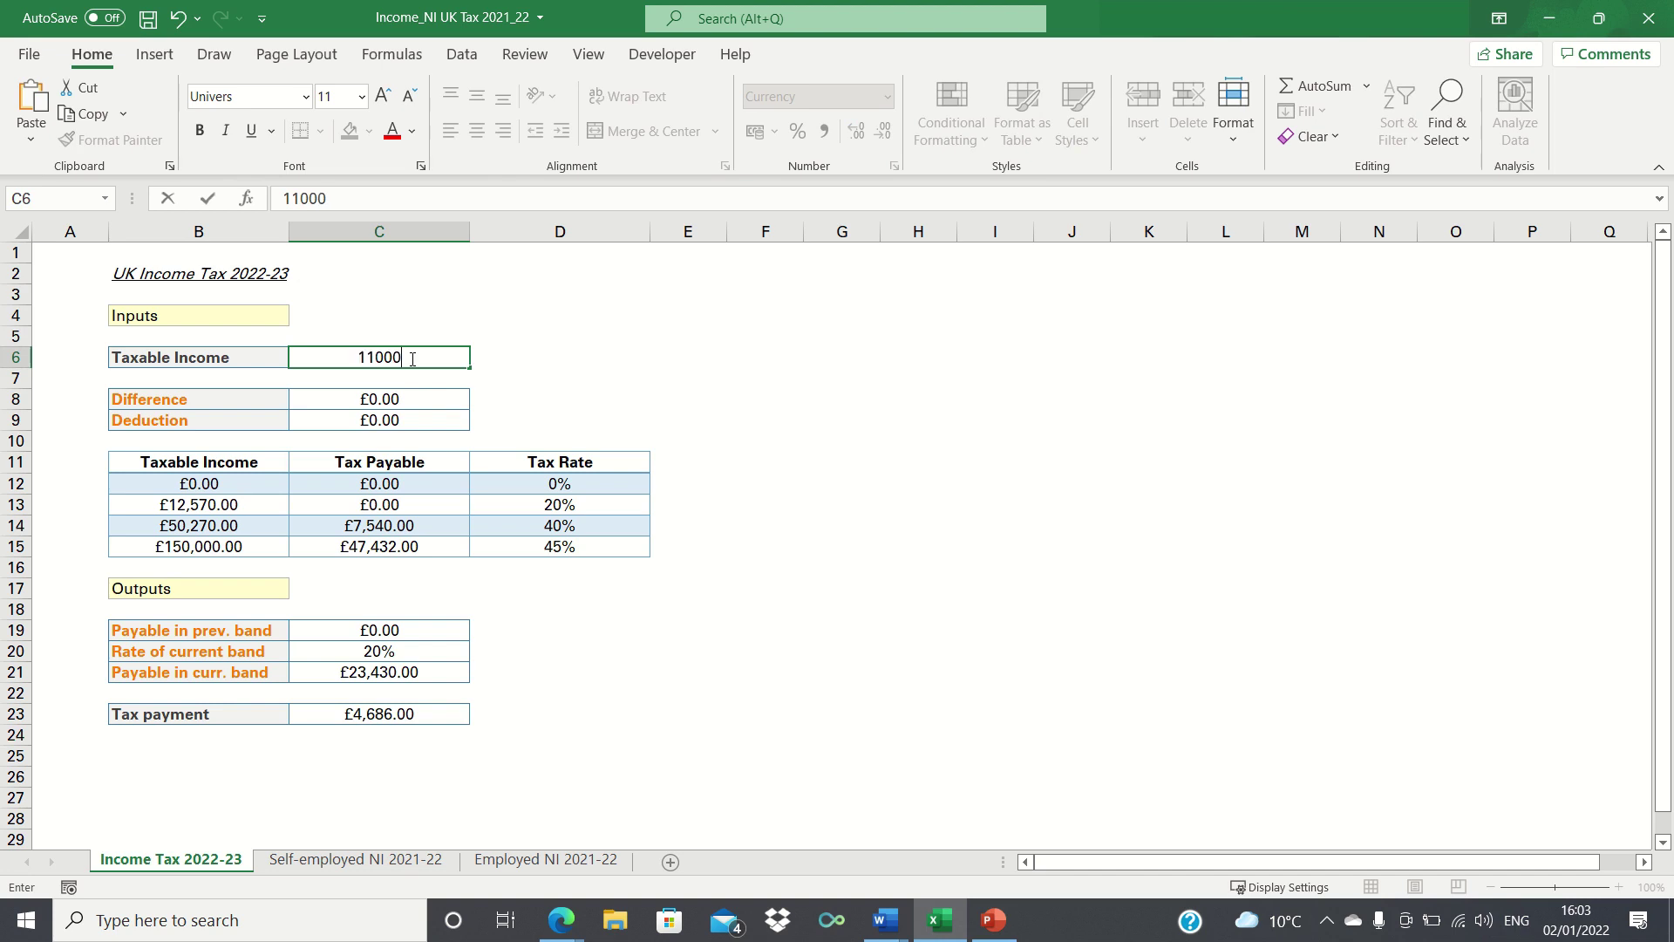
pyautogui.write('0')
pyautogui.press('Return')
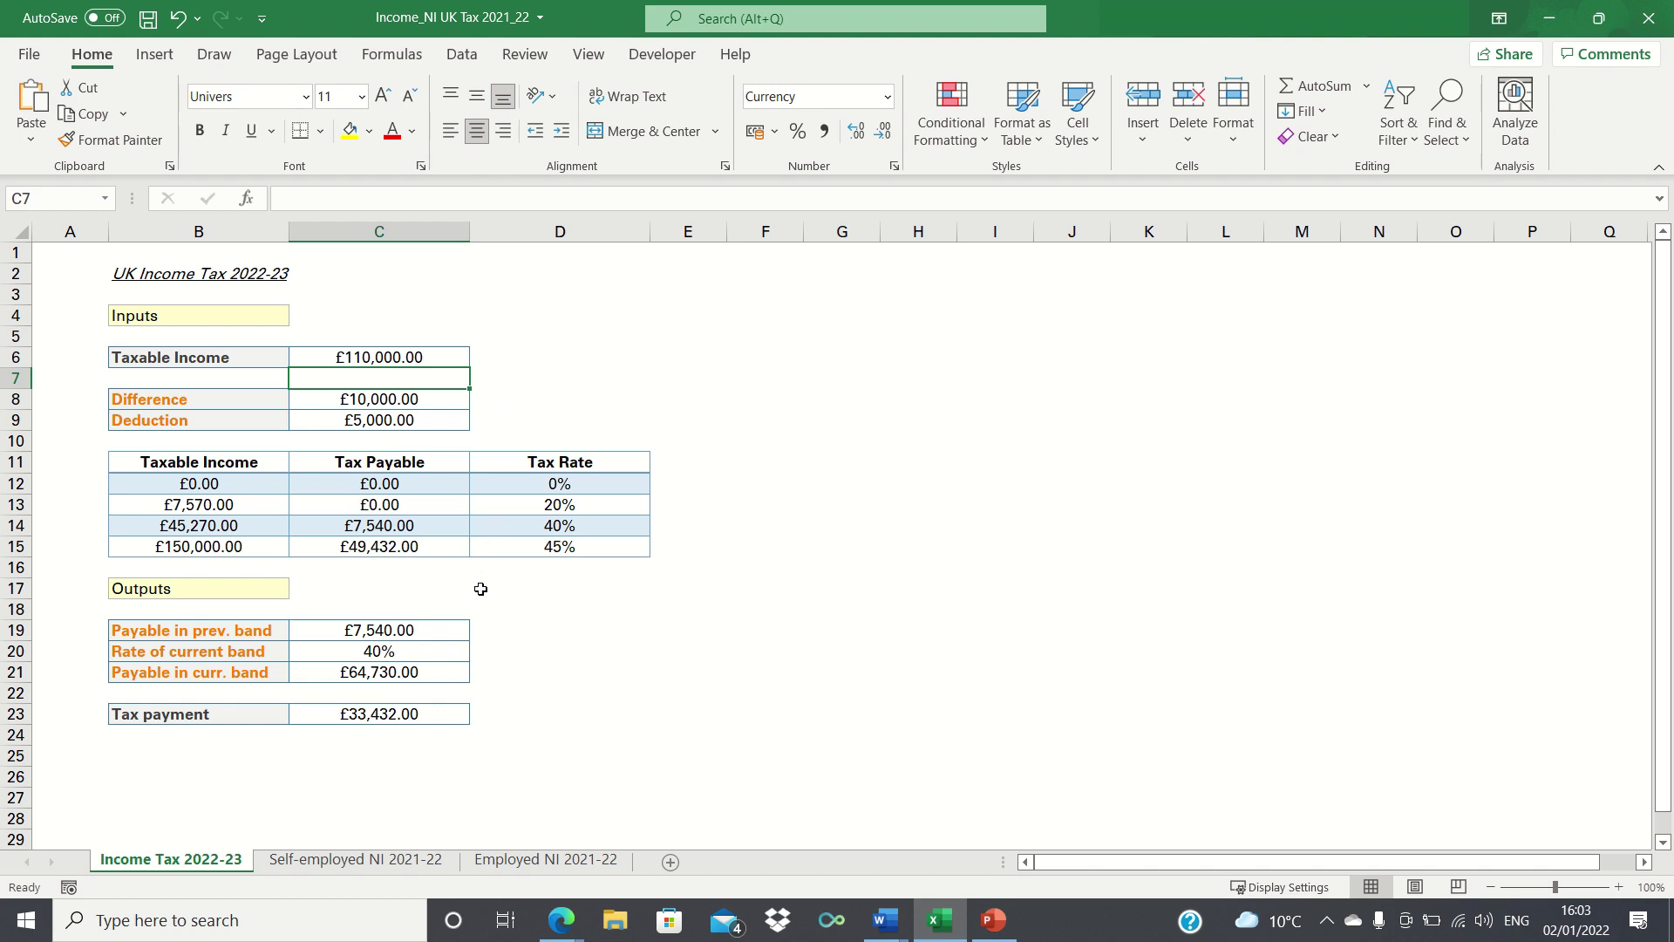
pyautogui.click(436, 629)
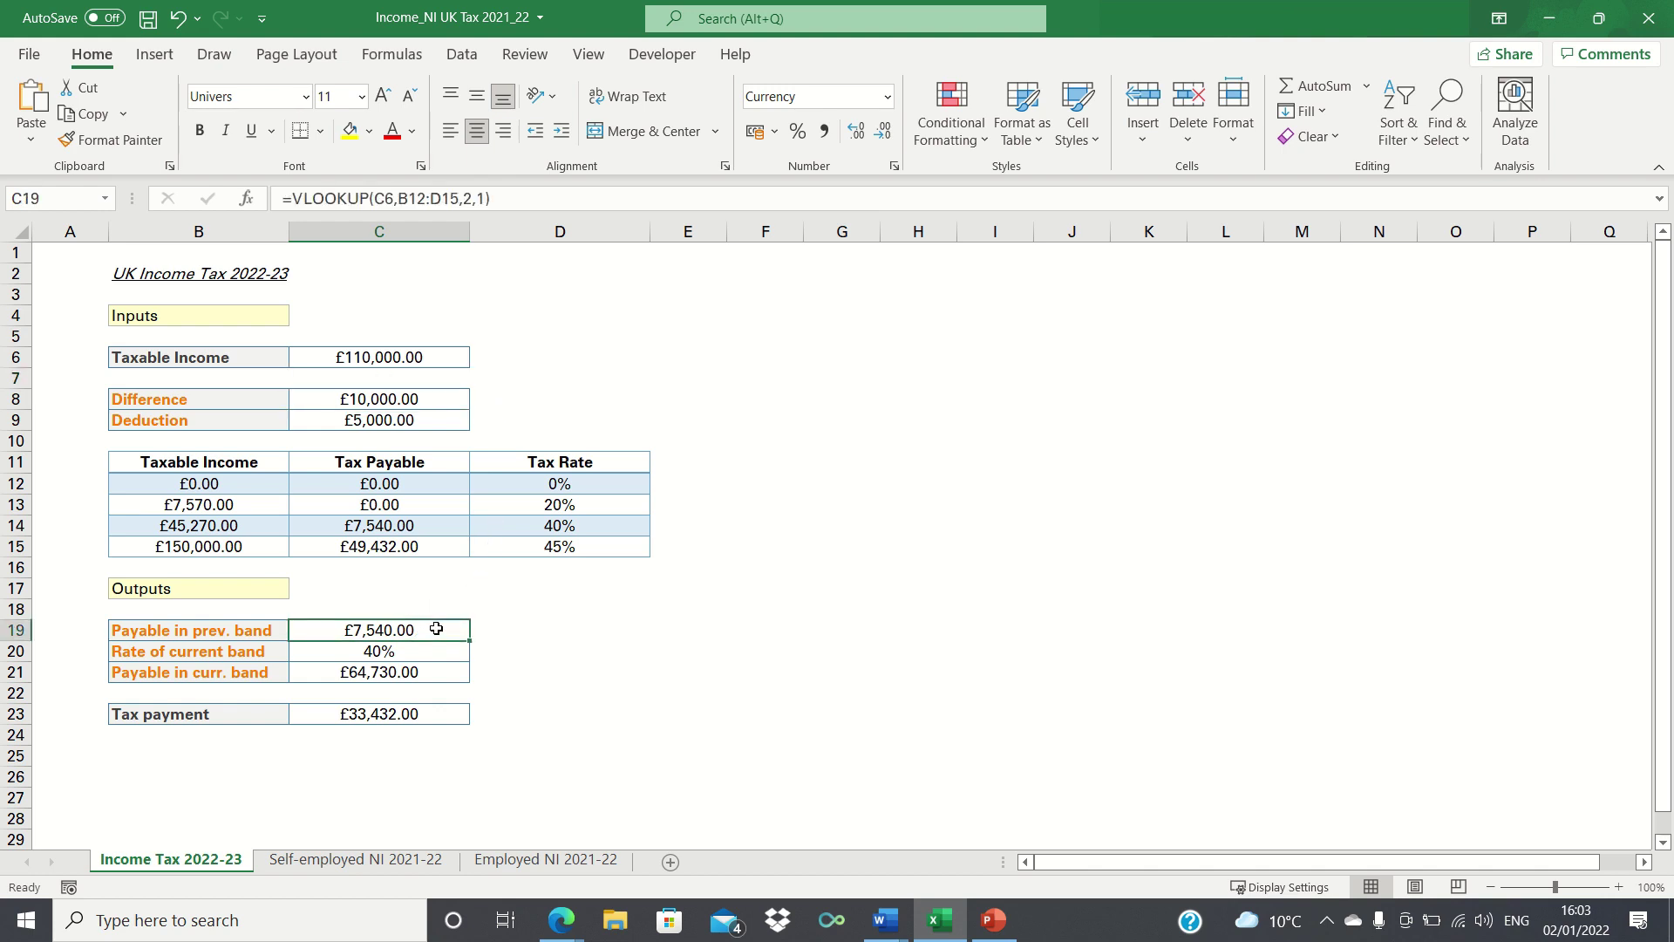